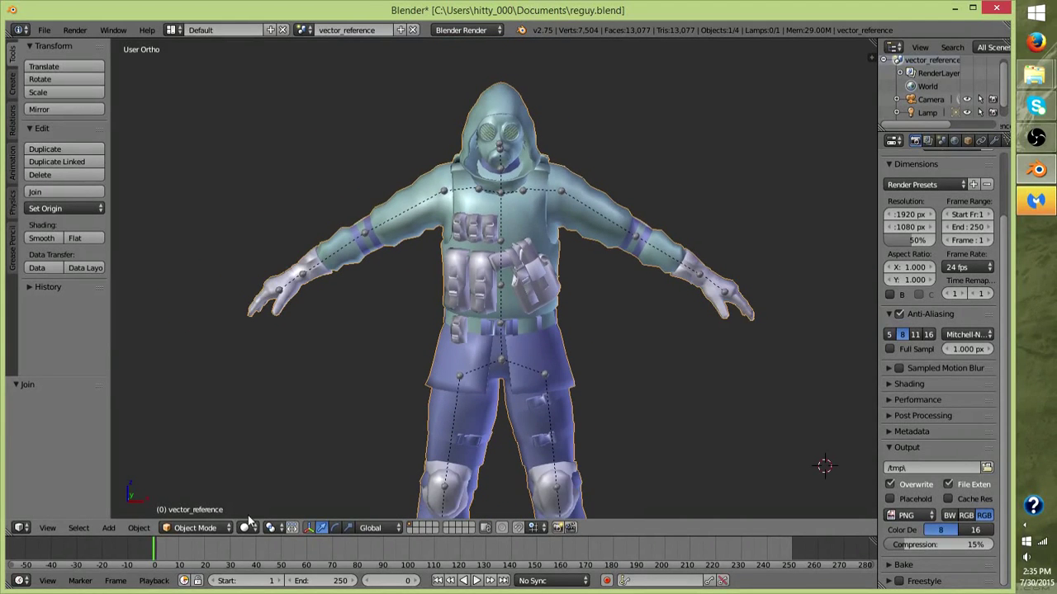
Step: Tilt the view, select the character's skeleton, and bring up the interaction mode list
left_click(198, 530)
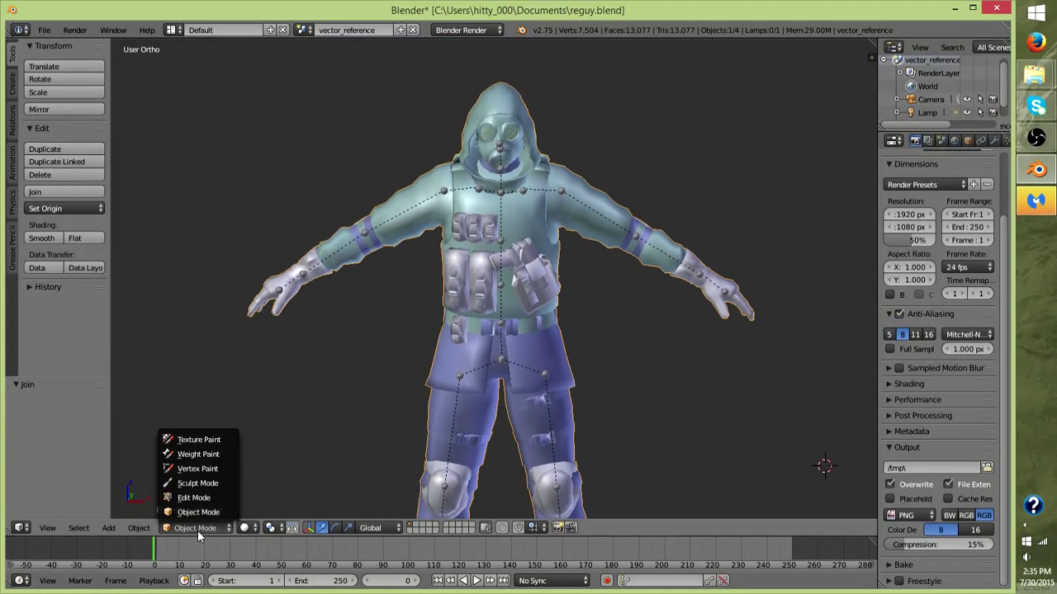
scroll(403, 385, "down", 4)
scroll(404, 392, "up", 6)
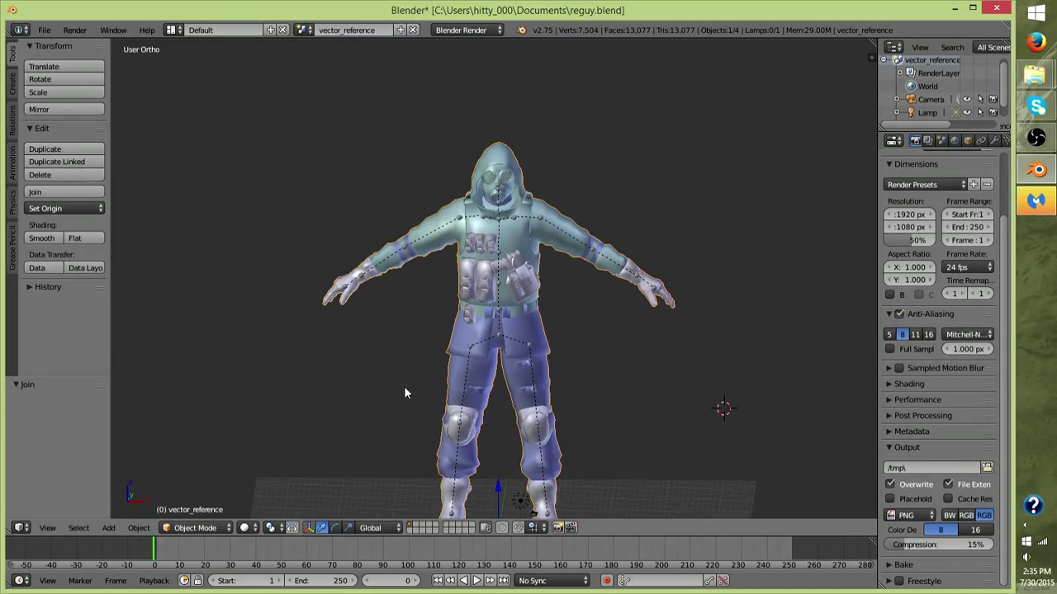
mouse_move(408, 378)
middle_mouse_down()
mouse_move(409, 360)
mouse_move(209, 509)
middle_mouse_up()
right_click(410, 360)
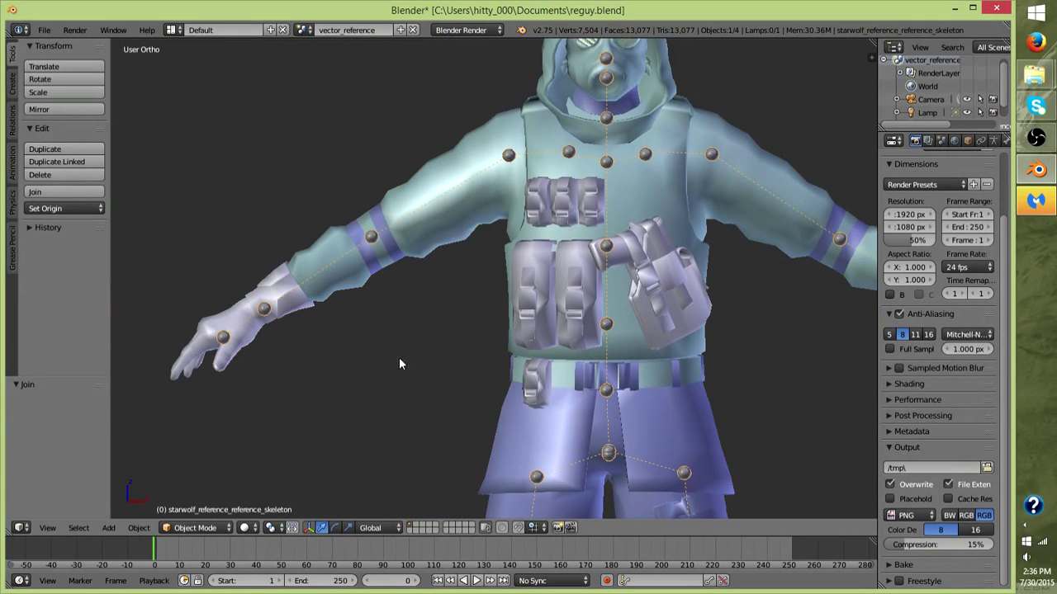
scroll(363, 332, "down", 5)
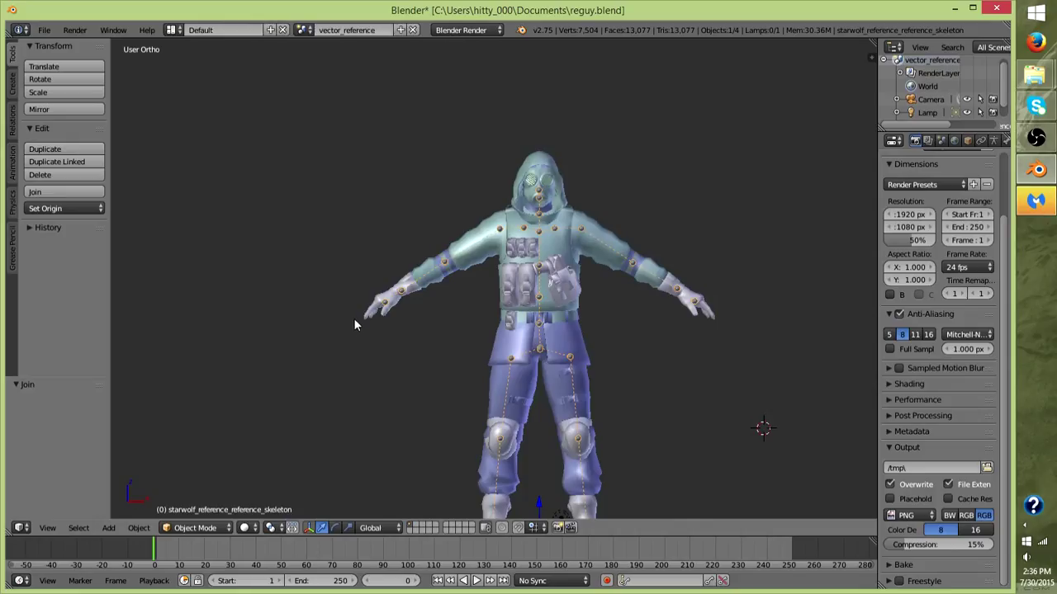
scroll(365, 314, "up", 4)
scroll(372, 311, "down", 5)
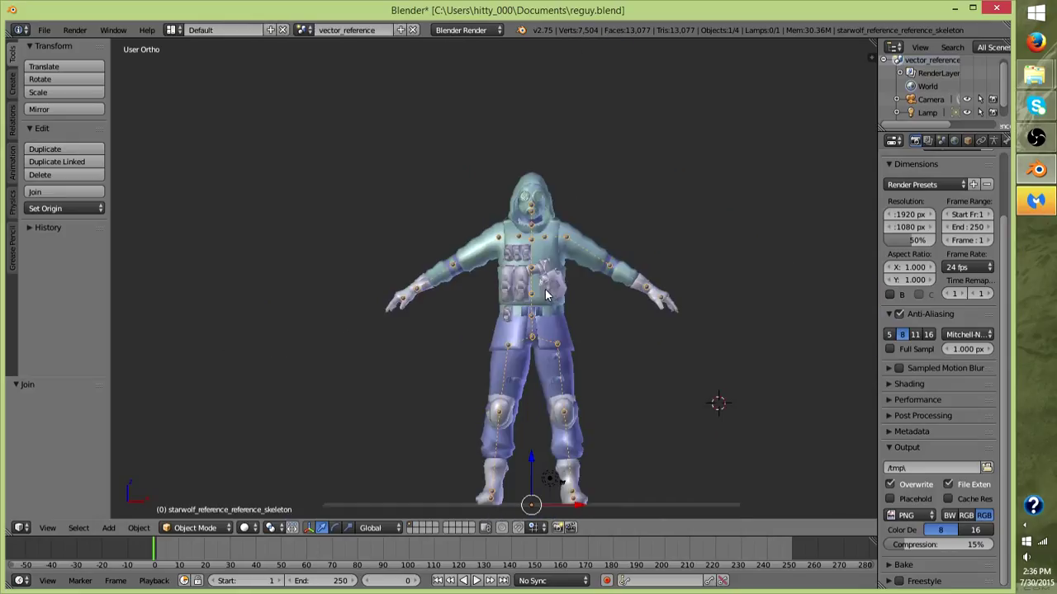
scroll(545, 294, "up", 7)
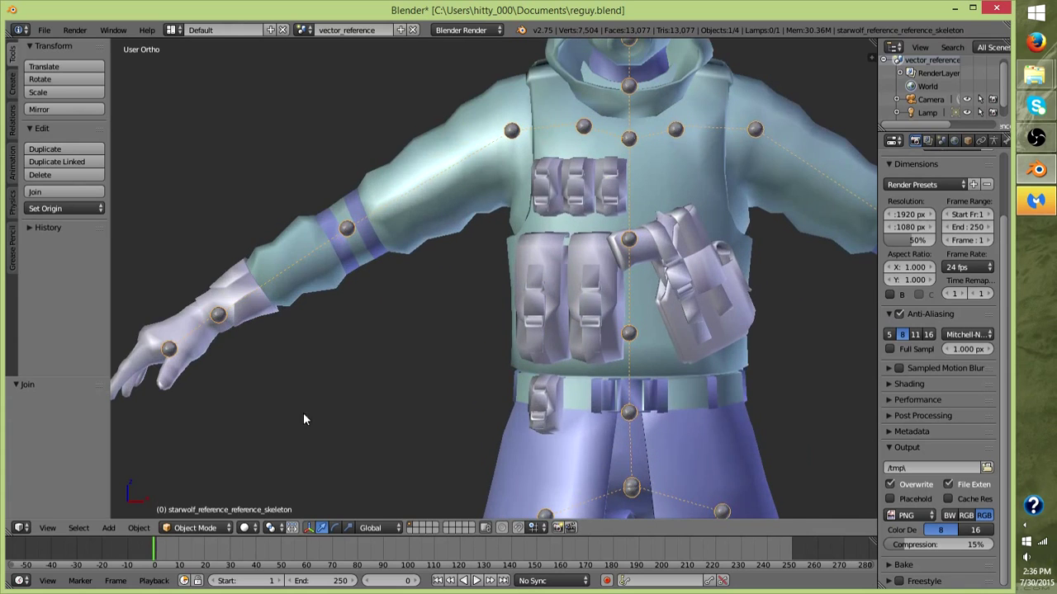
left_click(188, 529)
Step: Put the skeleton in Pose Mode and orbit around the character's torso
left_click(183, 481)
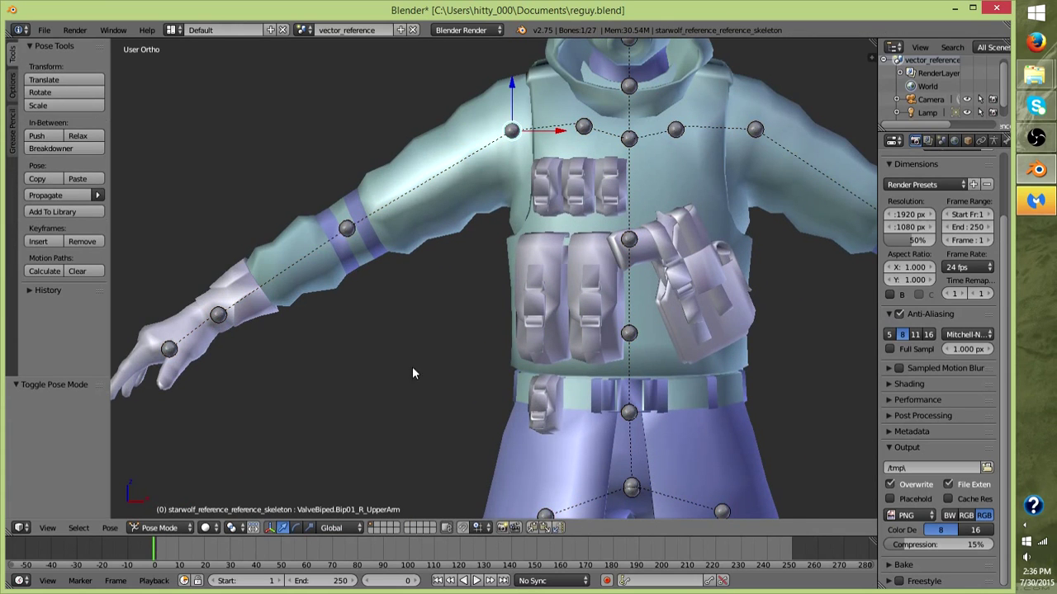
middle_click_drag(415, 347, 423, 366)
scroll(423, 366, "down", 4)
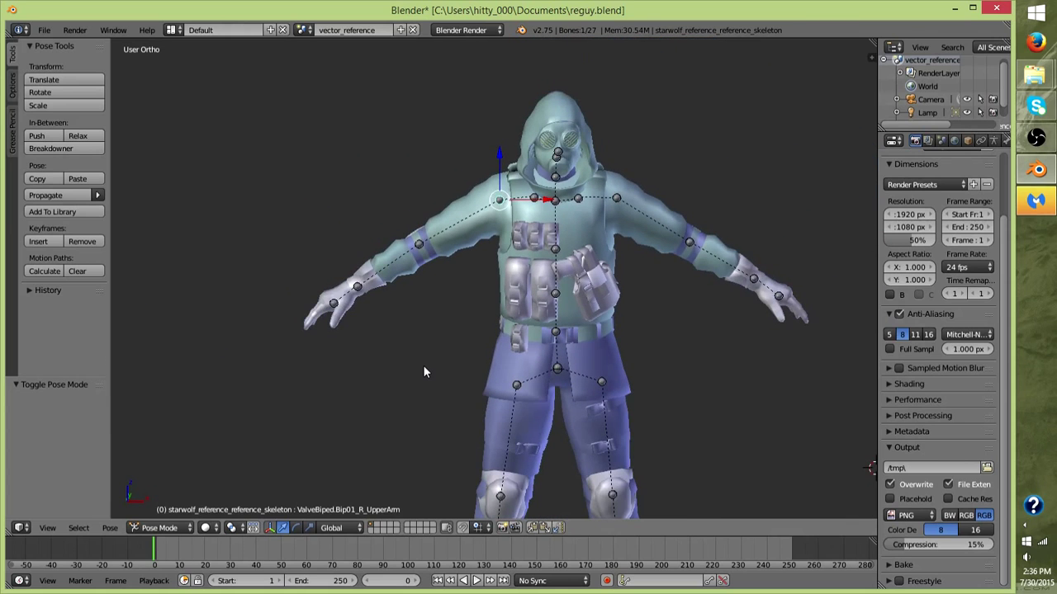
Step: Select the vector_reference mesh and switch it to Weight Paint mode
right_click(492, 220)
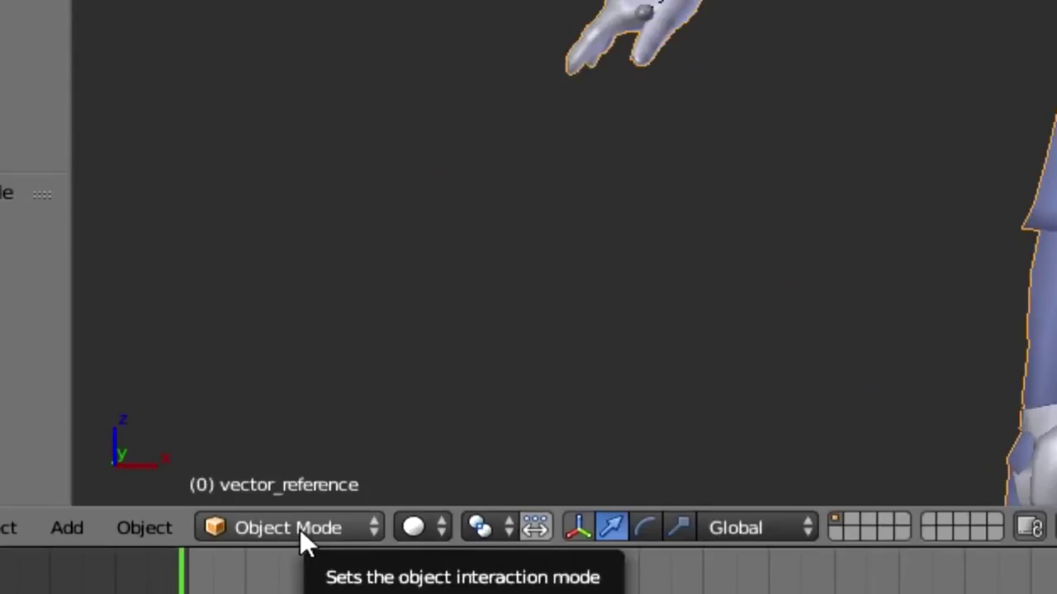
left_click(200, 530)
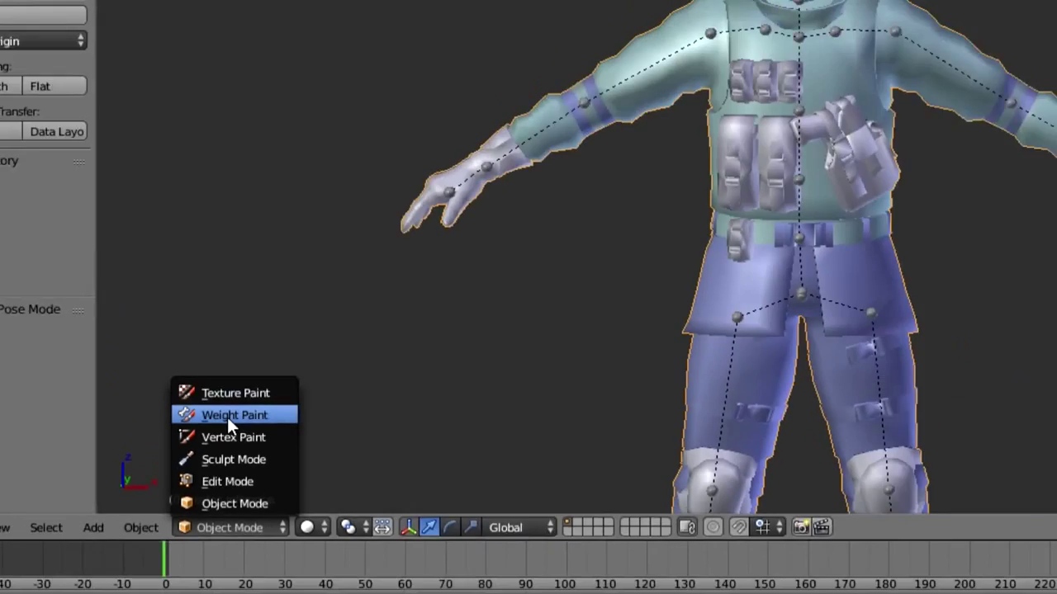
left_click(227, 417)
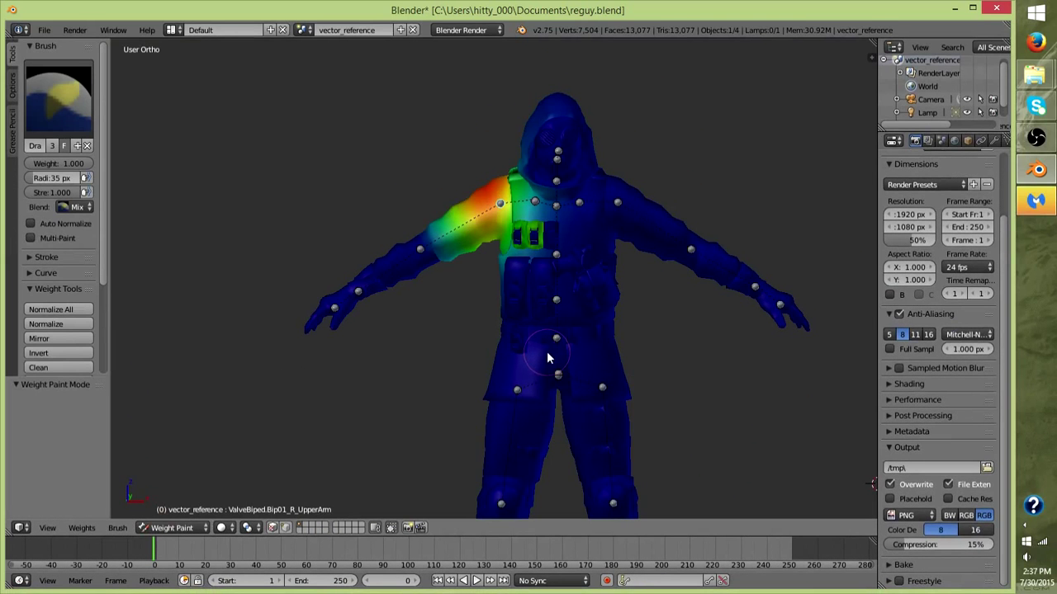
scroll(545, 357, "up", 5)
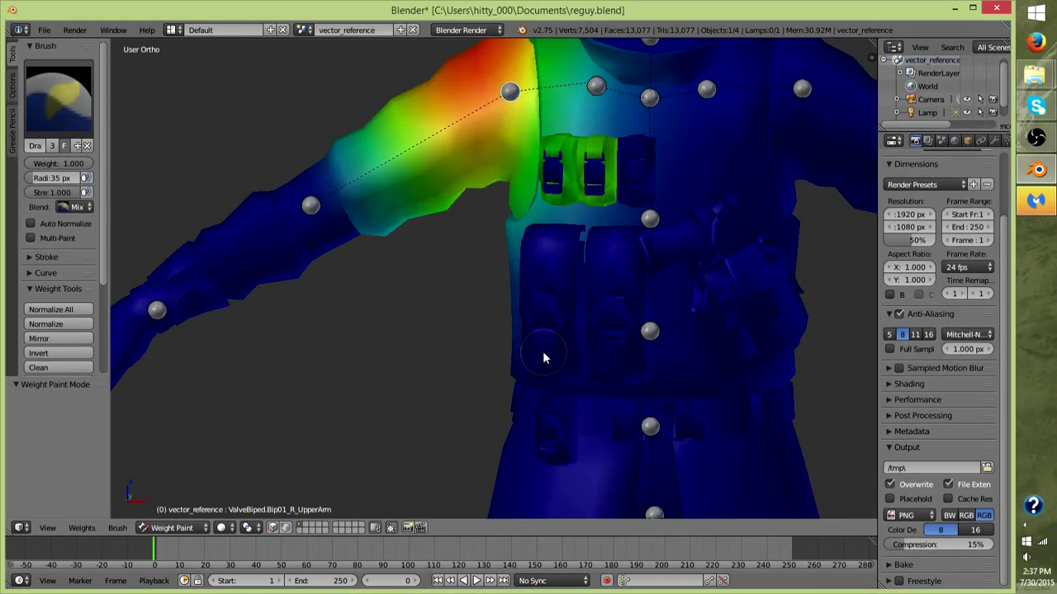
Step: Inspect the R_UpperArm weights around the shoulder from front, side, back and below
middle_click_drag(539, 356, 582, 410, "shift")
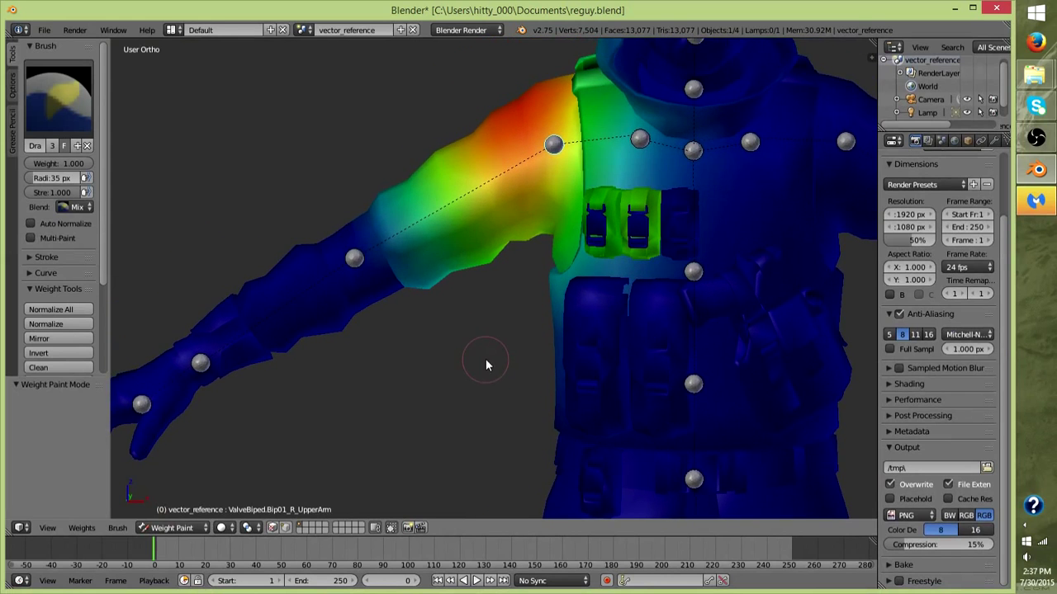
middle_click_drag(486, 366, 550, 382)
scroll(561, 295, "down", 3)
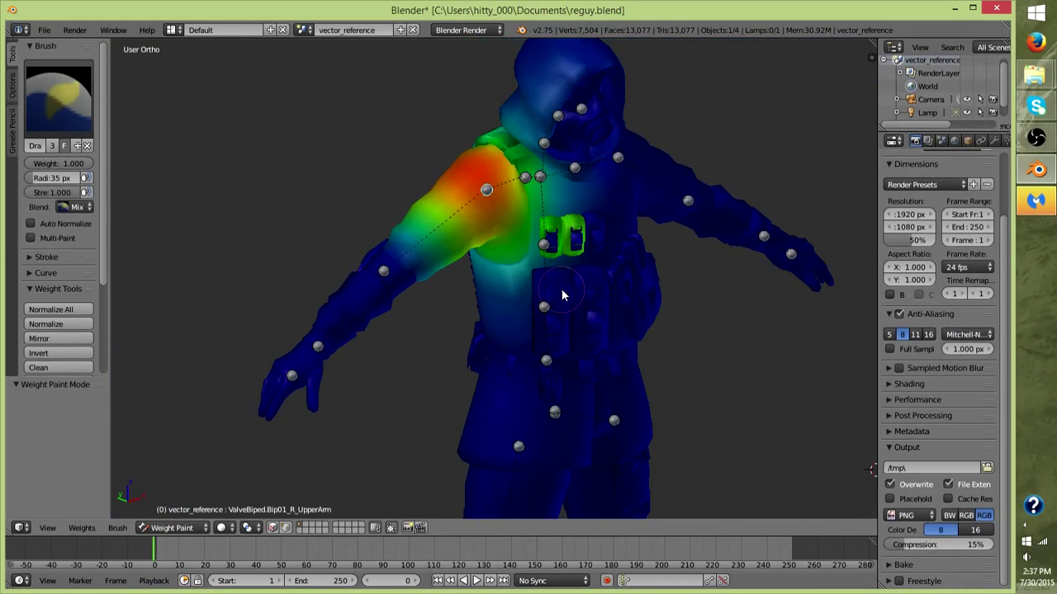
middle_click_drag(490, 377, 407, 145)
scroll(390, 118, "down", 5)
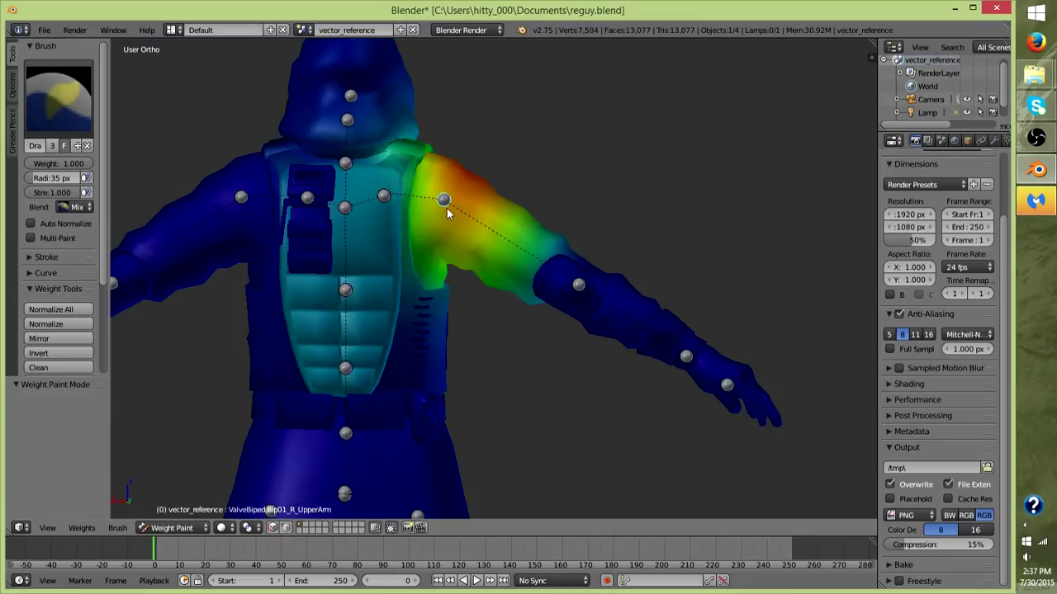
middle_click_drag(443, 206, 451, 209, "shift")
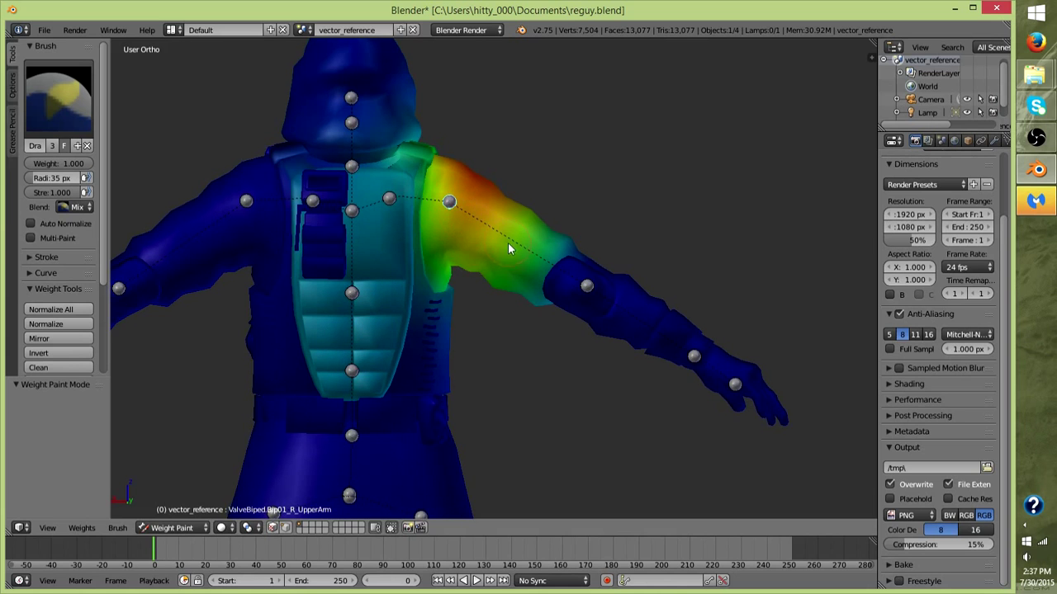
middle_click_drag(466, 219, 322, 264)
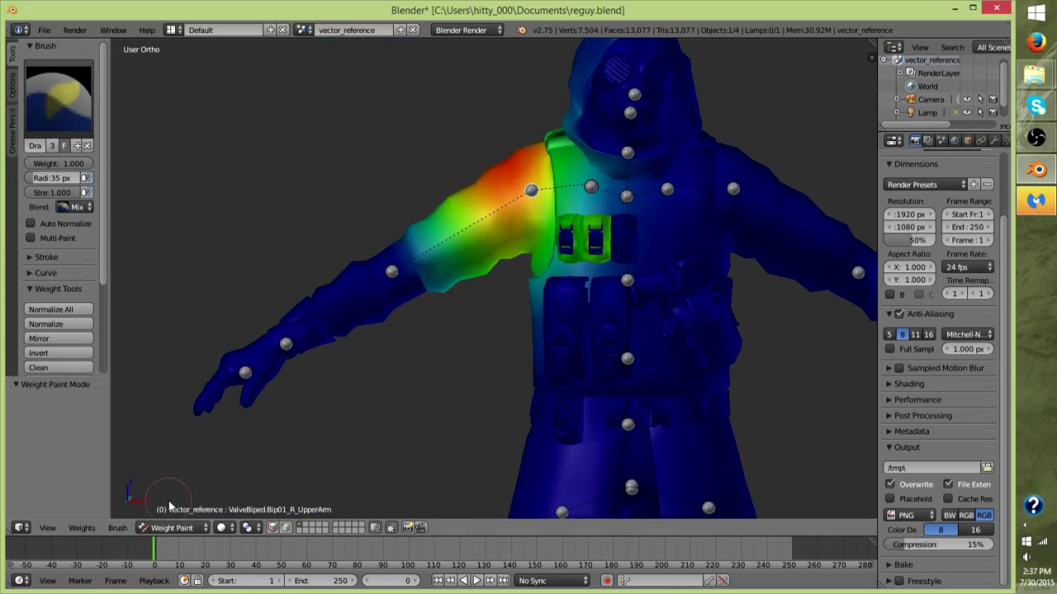
middle_click_drag(174, 496, 861, 368)
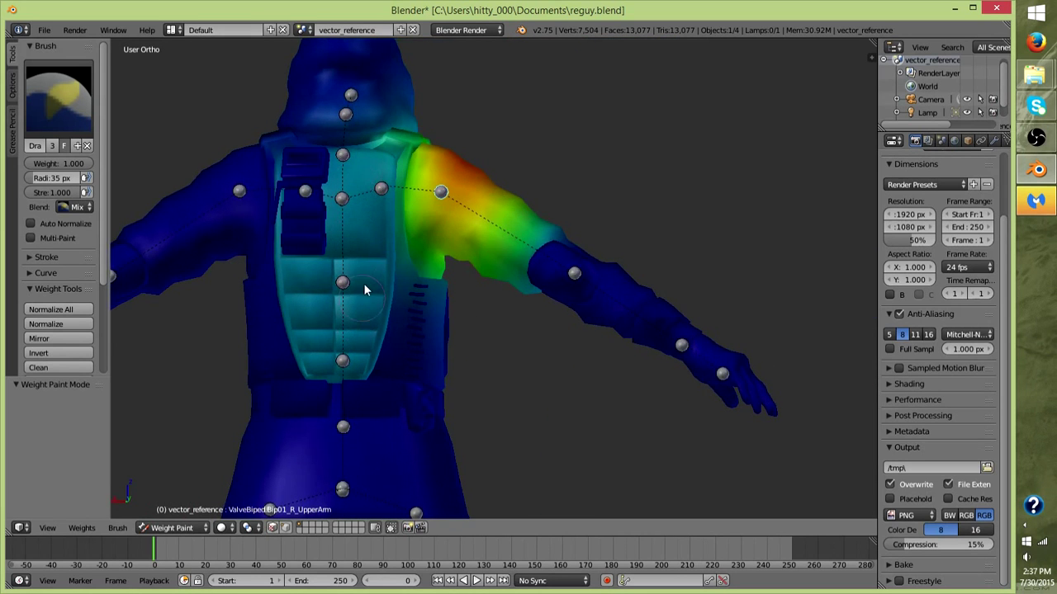
middle_click_drag(368, 281, 432, 328)
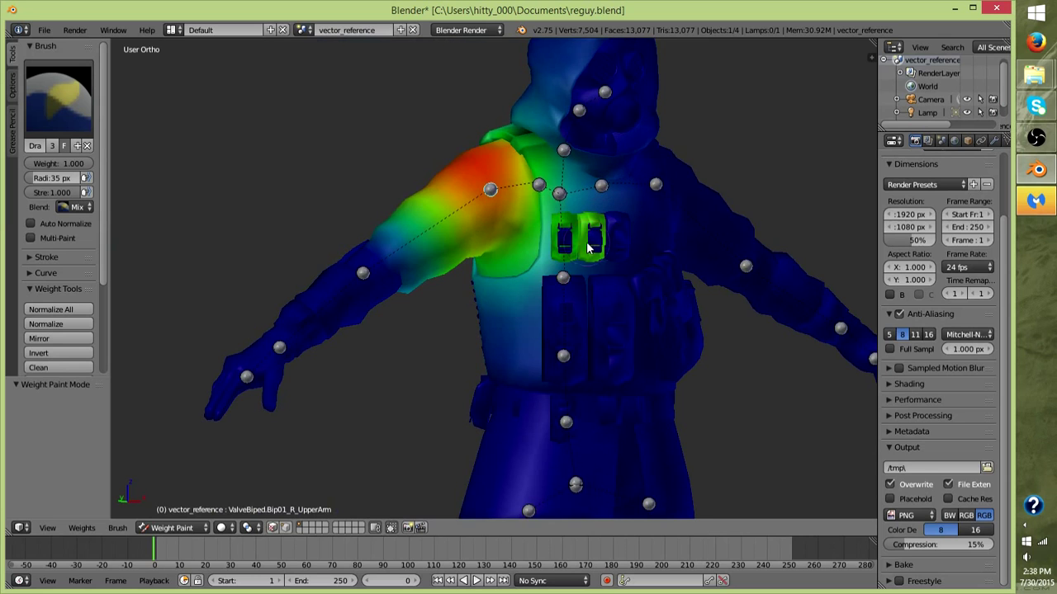
middle_click_drag(611, 250, 494, 70)
middle_click_drag(669, 185, 624, 192)
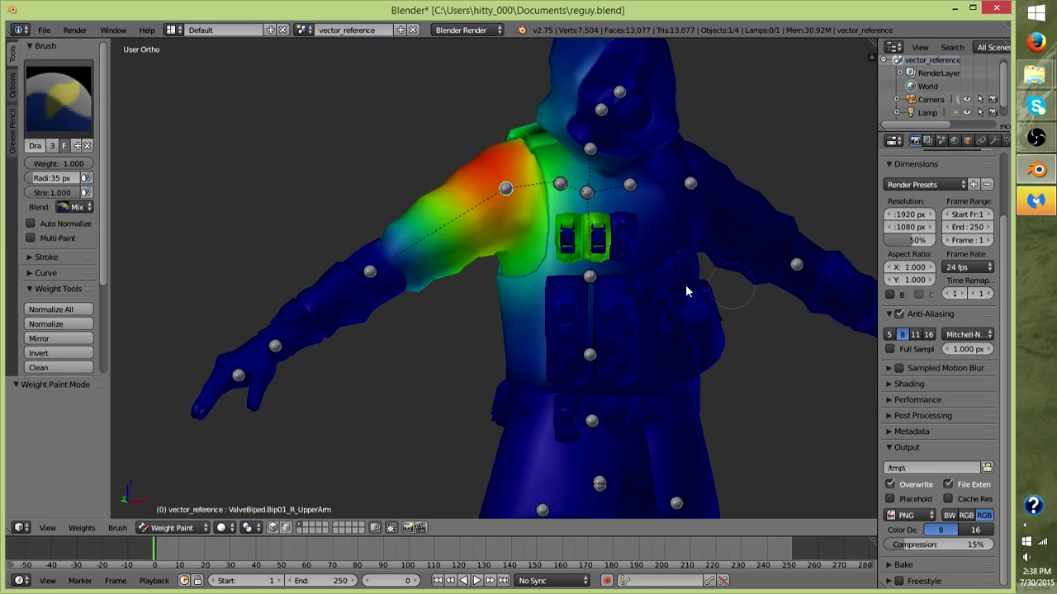
scroll(578, 289, "down", 4)
middle_click_drag(573, 300, 547, 302)
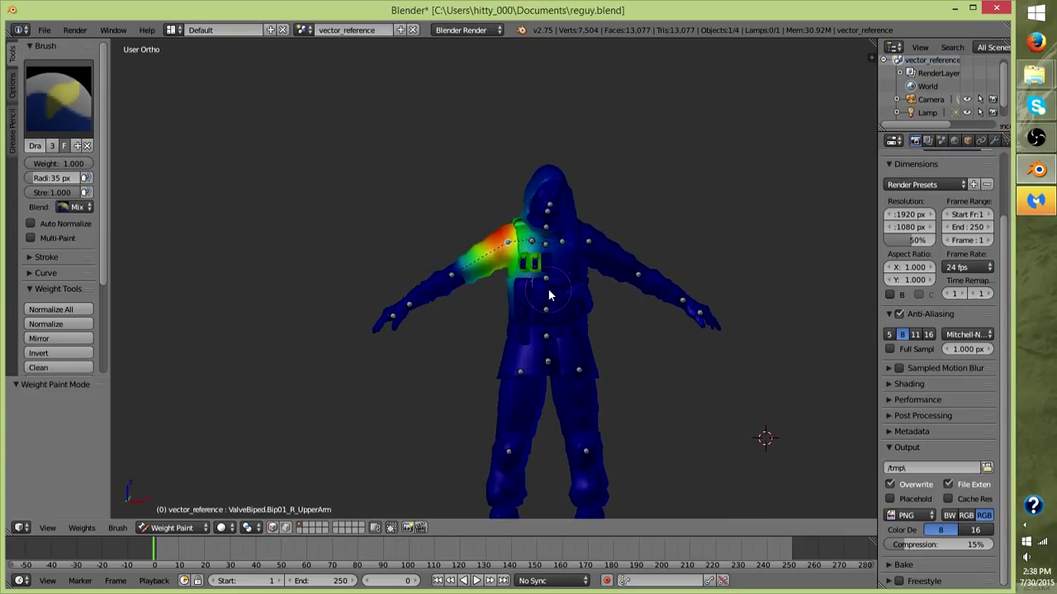
Step: Orbit around the upper body and try the Weight slider, leaving it at 1.000
scroll(572, 302, "up", 5)
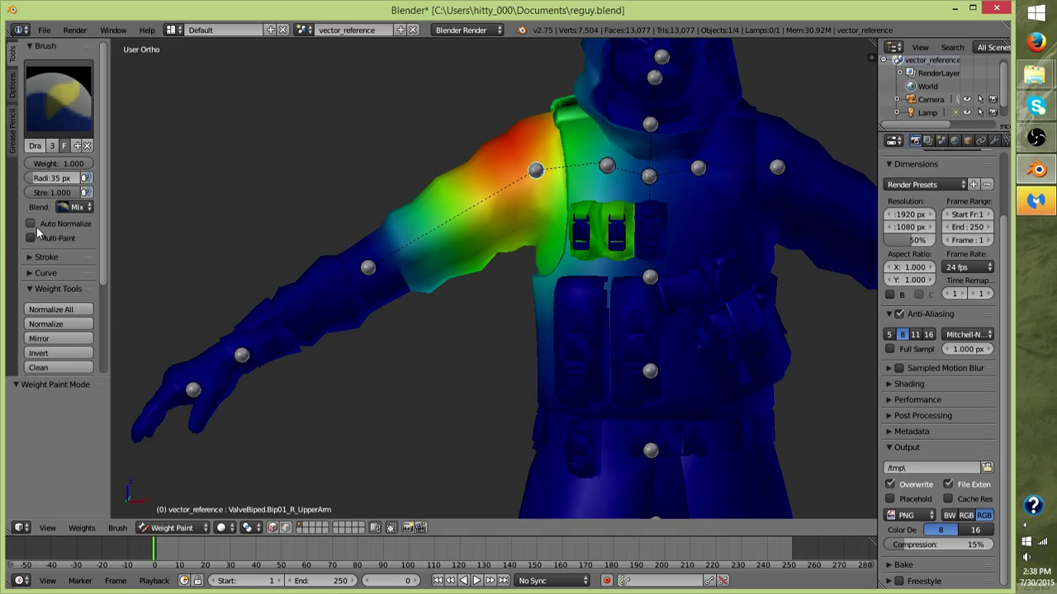
middle_click_drag(368, 364, 544, 363)
scroll(552, 322, "down", 3)
middle_click_drag(552, 322, 566, 337)
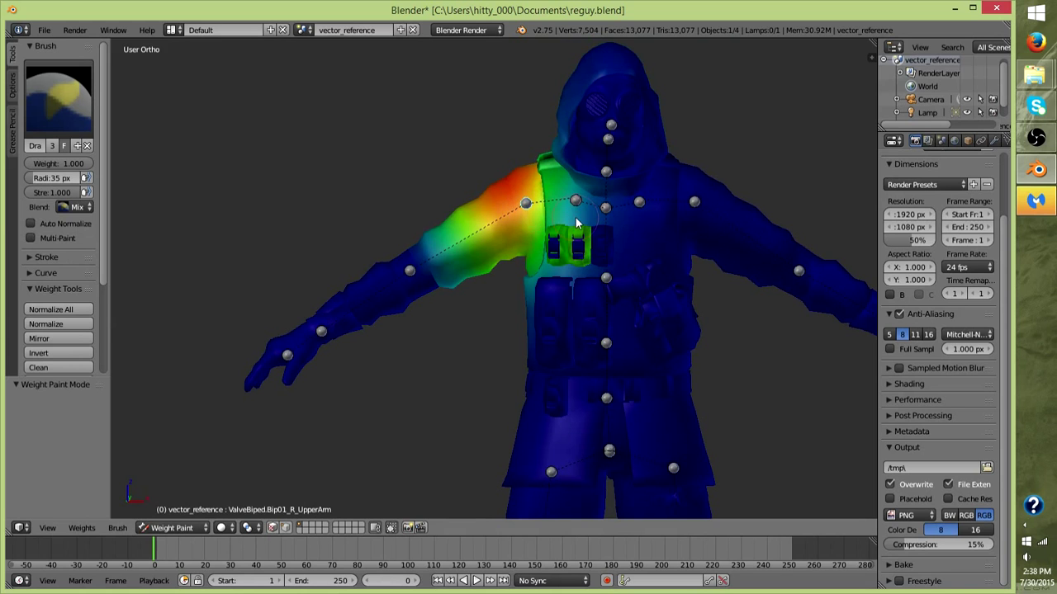
mouse_move(538, 327)
middle_mouse_down()
mouse_move(581, 359)
mouse_move(685, 389)
mouse_move(818, 344)
middle_mouse_up()
mouse_move(502, 228)
middle_mouse_down()
mouse_move(261, 242)
mouse_move(509, 336)
mouse_move(492, 344)
middle_mouse_up()
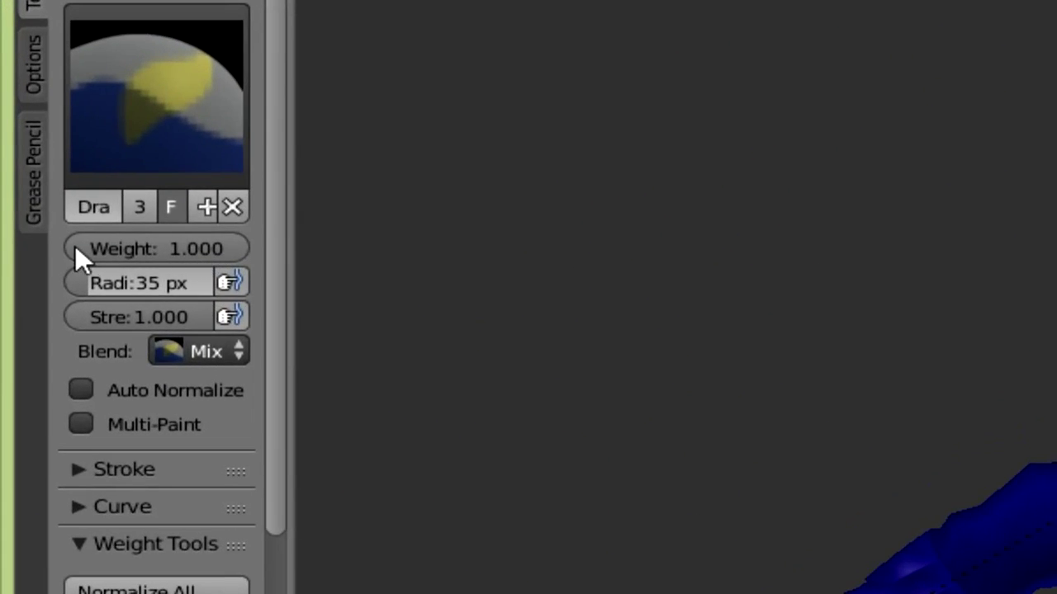
left_click_drag(212, 251, 102, 240)
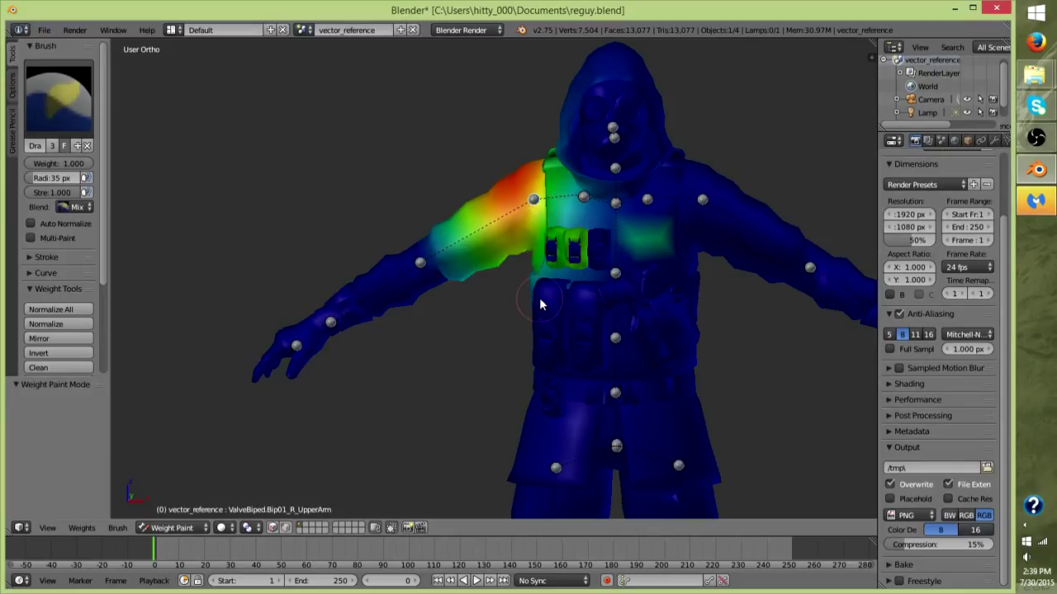
Step: Undo the stray chest stroke, set brush weight to 0.000, and paint the chest pockets blue
key("ctrl+z")
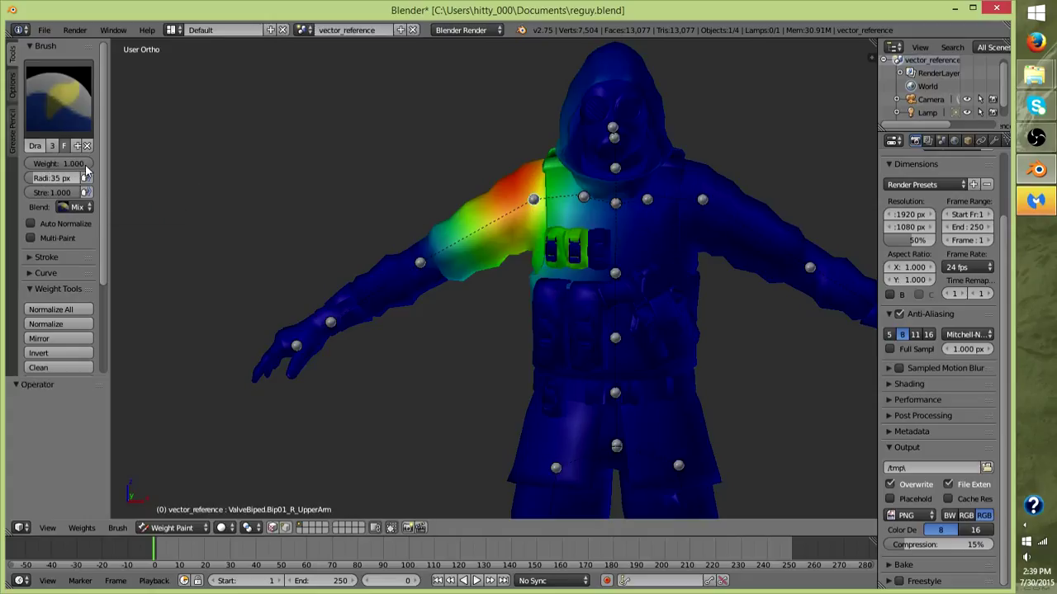
left_click_drag(86, 165, 31, 165)
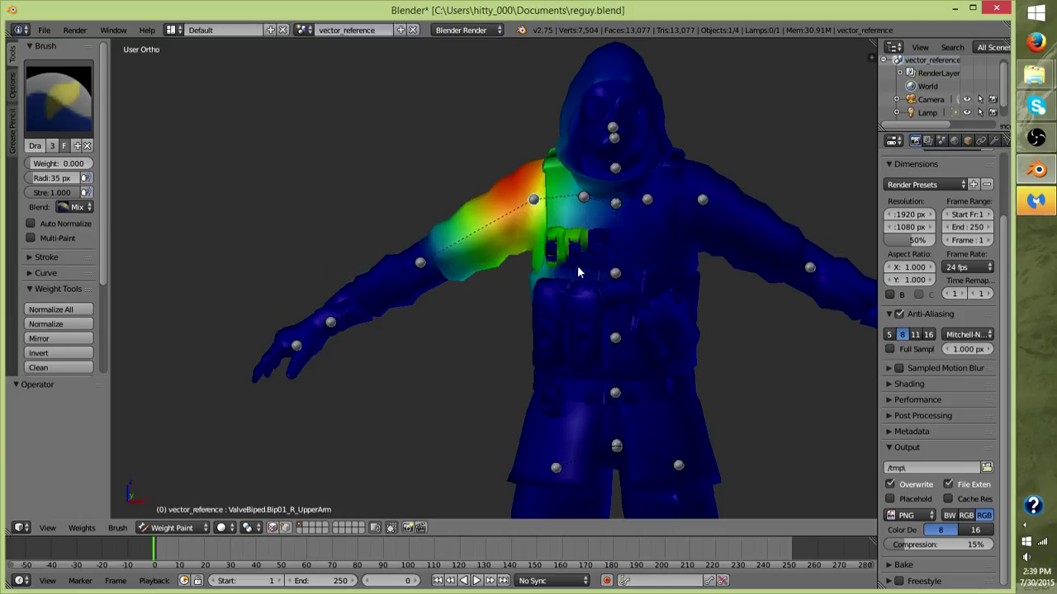
mouse_move(578, 264)
left_mouse_down()
mouse_move(574, 240)
mouse_move(573, 255)
left_mouse_up()
middle_click_drag(572, 255, 495, 388)
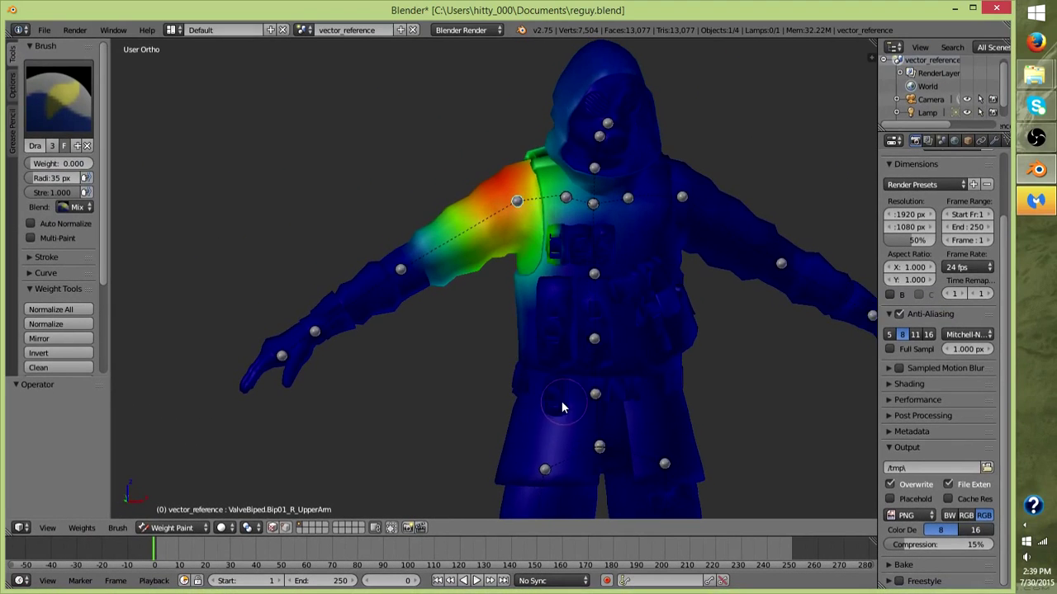
Step: Paint out the upper-arm weight on the left chest up toward the collar at weight 0
middle_click_drag(553, 408, 443, 416)
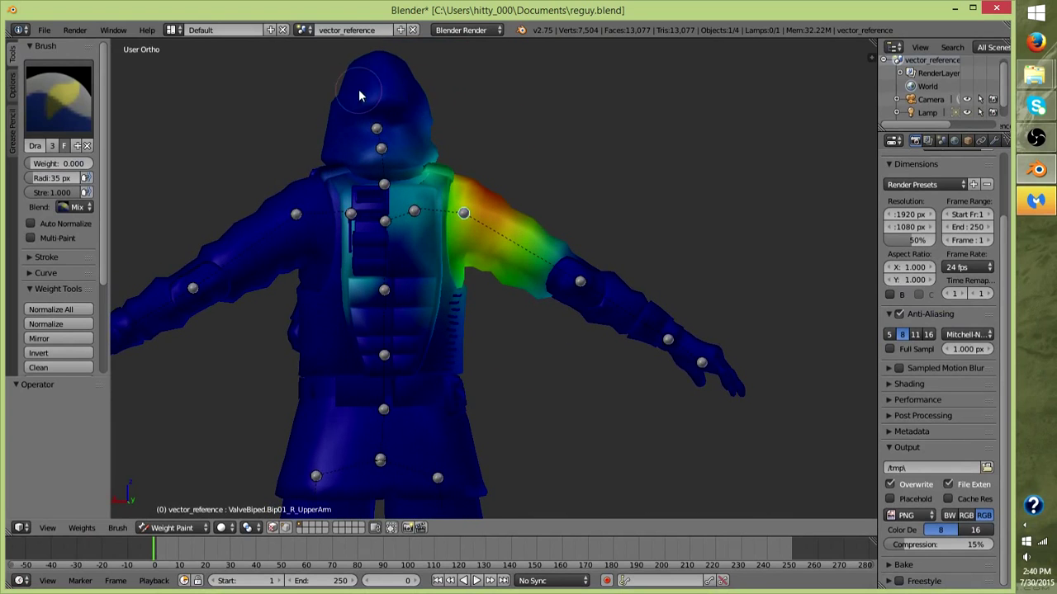
middle_click_drag(302, 135, 380, 327)
mouse_move(305, 151)
left_mouse_down()
mouse_move(330, 277)
mouse_move(335, 179)
mouse_move(346, 340)
mouse_move(332, 373)
mouse_move(354, 293)
mouse_move(408, 348)
mouse_move(374, 199)
left_mouse_up()
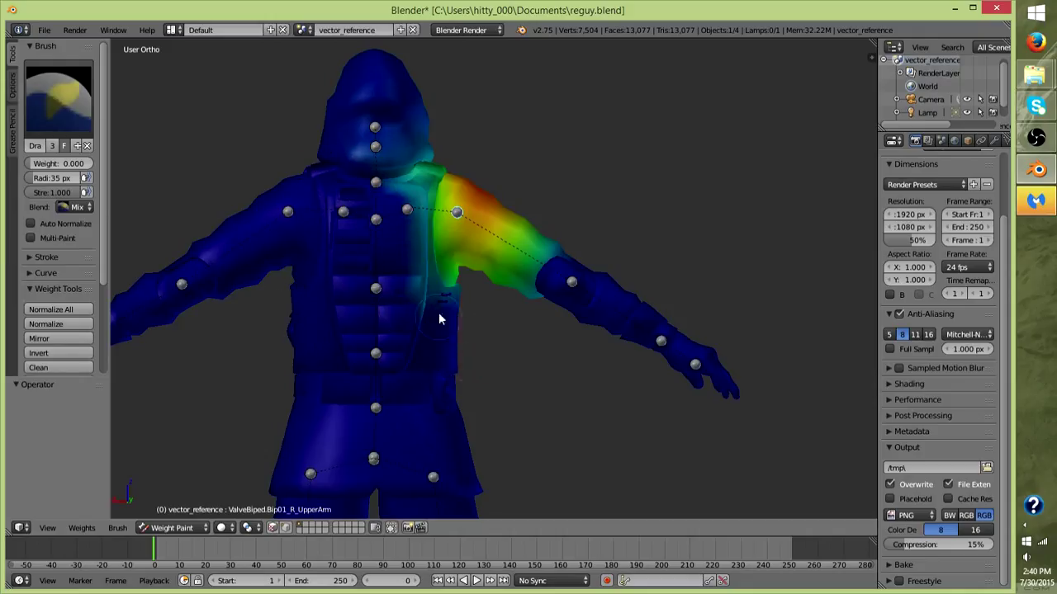
mouse_move(420, 330)
left_mouse_down()
mouse_move(394, 213)
mouse_move(414, 317)
mouse_move(403, 189)
mouse_move(371, 188)
left_mouse_up()
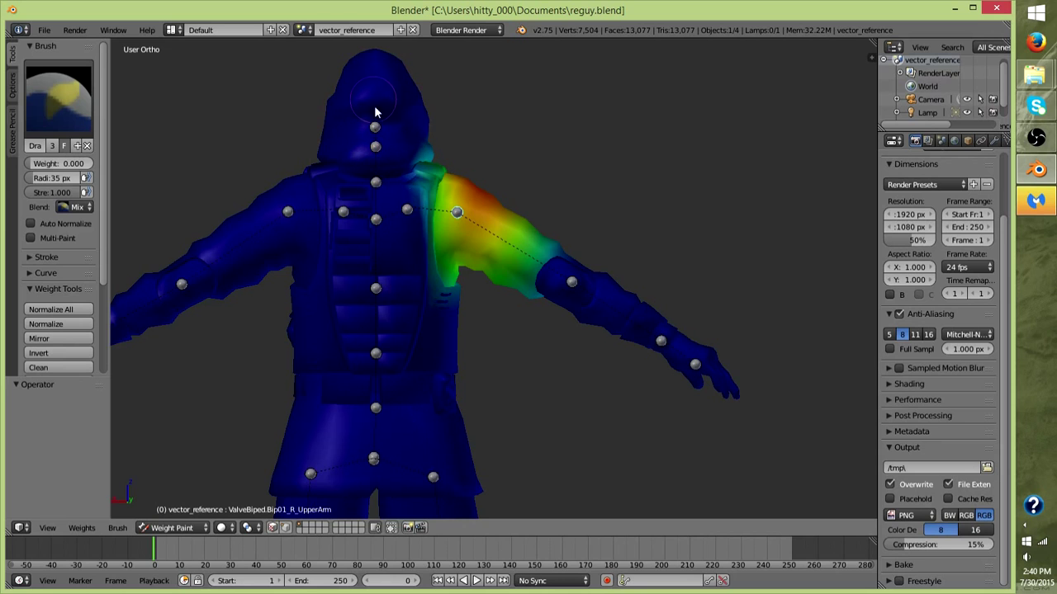
middle_click_drag(412, 259, 352, 336)
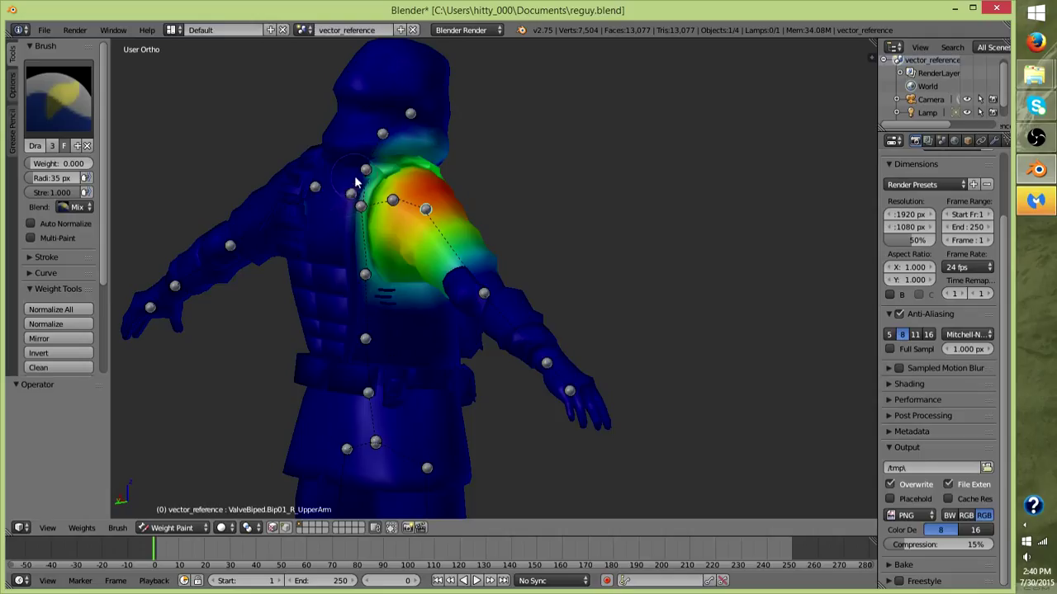
Step: Paint the green chest patch near the chest bone down to zero
middle_click_drag(322, 299, 369, 426)
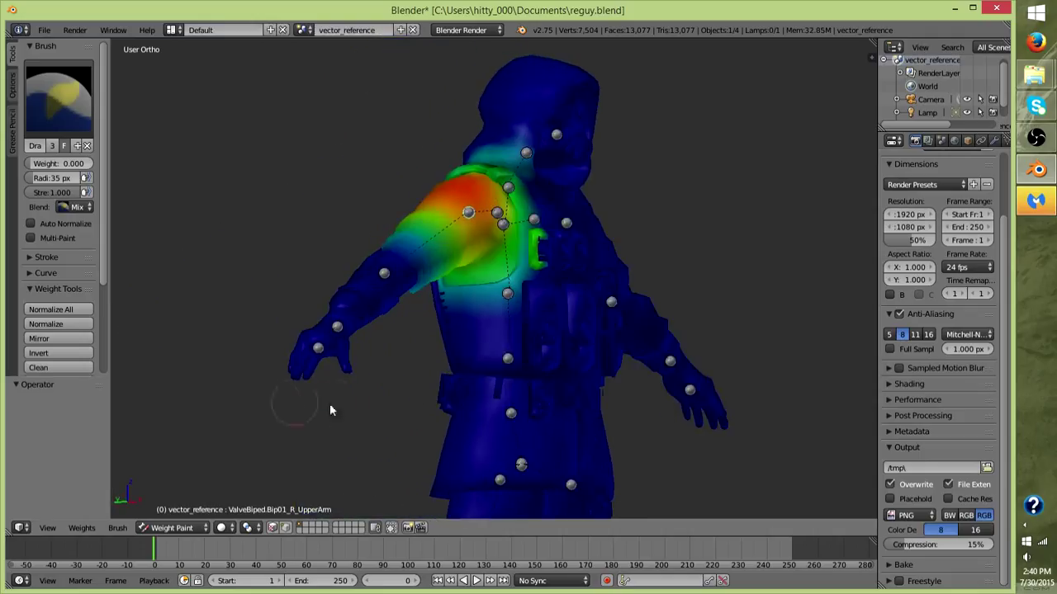
left_click_drag(537, 221, 543, 283)
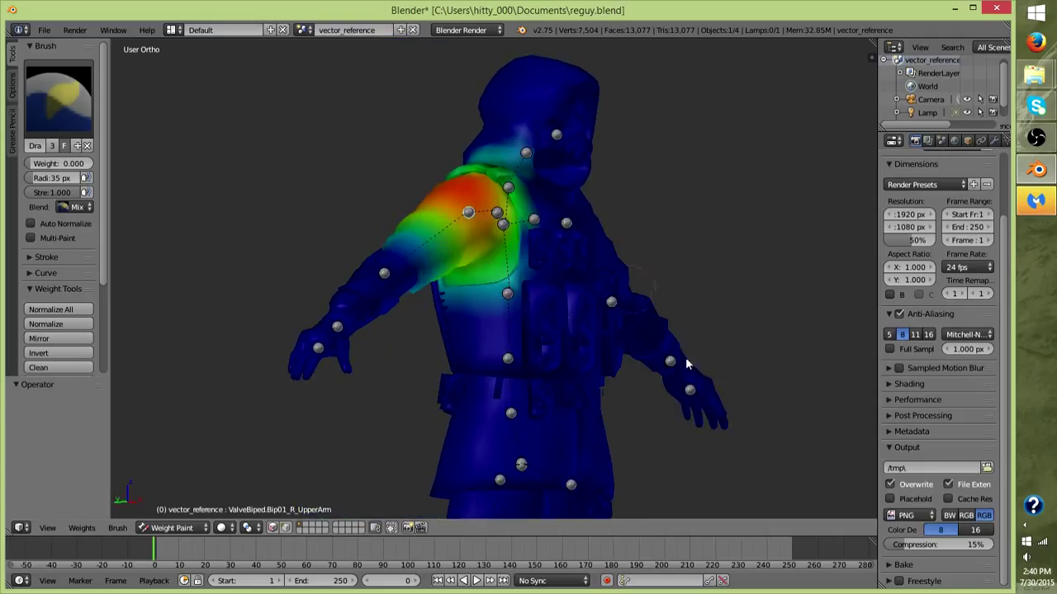
scroll(584, 364, "up", 4)
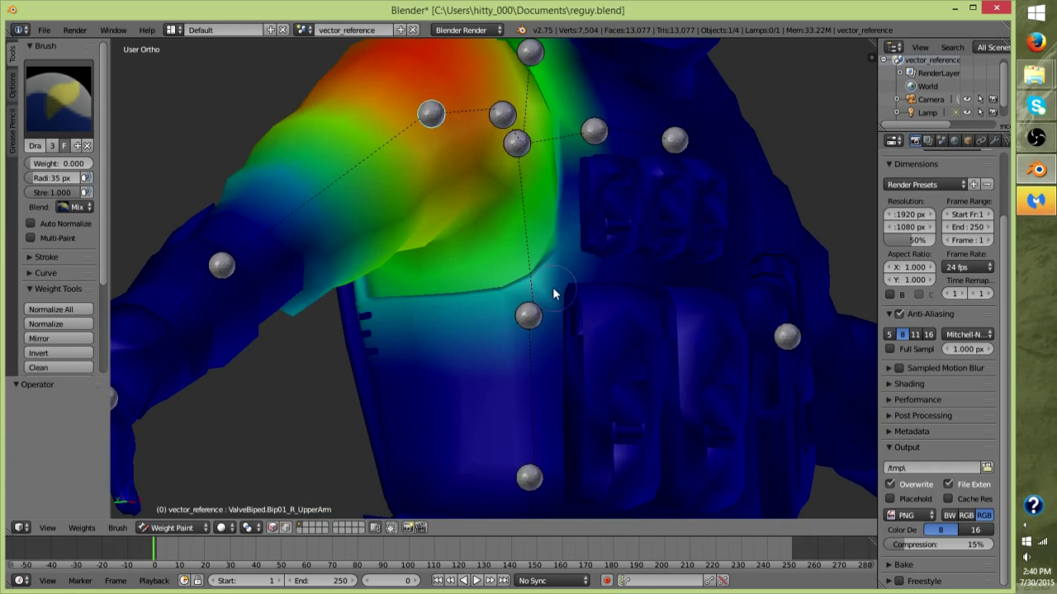
mouse_move(551, 295)
left_mouse_down()
mouse_move(490, 313)
mouse_move(503, 314)
mouse_move(499, 329)
mouse_move(424, 348)
mouse_move(500, 346)
mouse_move(506, 296)
mouse_move(437, 298)
mouse_move(494, 343)
mouse_move(502, 385)
mouse_move(393, 379)
left_mouse_up()
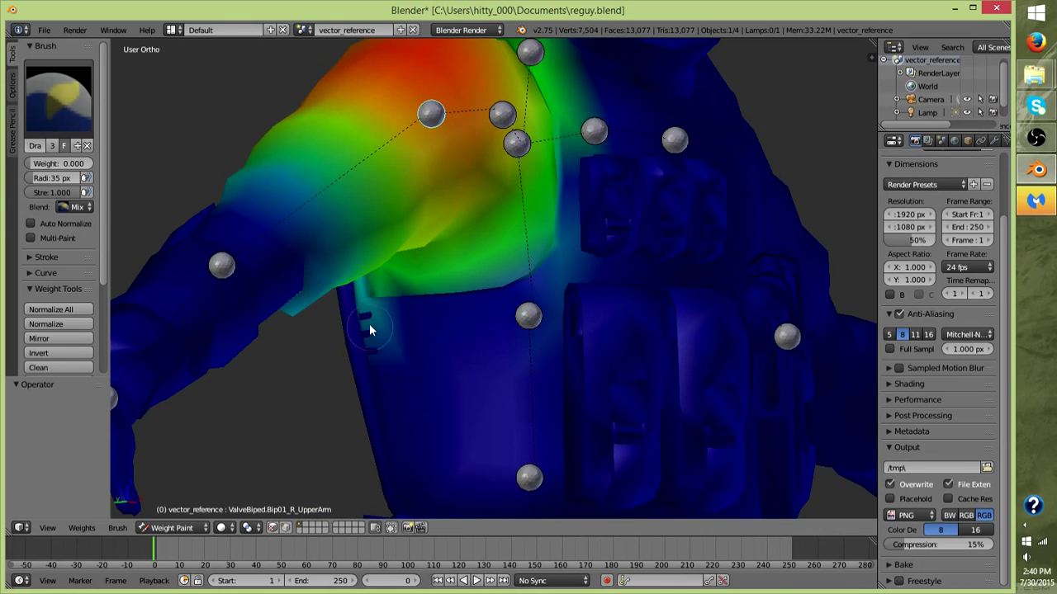
Step: Centre on the shoulder and clear the weights along the neck and upper shoulder
middle_click_drag(409, 384, 344, 392)
middle_click_drag(288, 340, 519, 441, "shift")
scroll(520, 442, "up", 5)
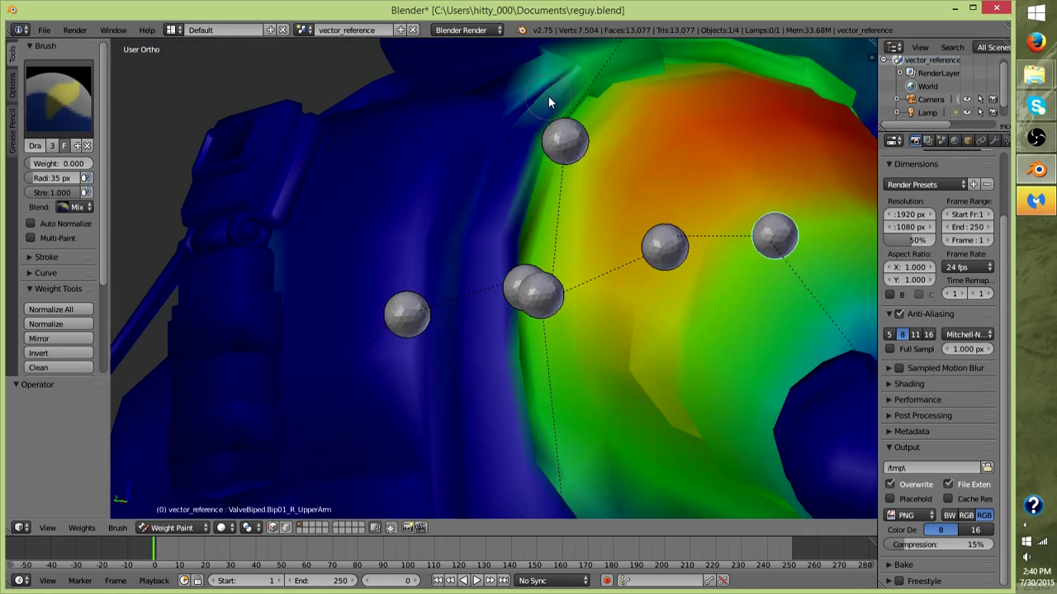
scroll(535, 115, "down", 4)
mouse_move(525, 136)
left_mouse_down()
mouse_move(493, 191)
mouse_move(595, 134)
mouse_move(424, 181)
mouse_move(565, 153)
mouse_move(689, 160)
mouse_move(626, 126)
mouse_move(701, 175)
mouse_move(629, 136)
mouse_move(667, 176)
left_mouse_up()
middle_click_drag(667, 177, 614, 116)
Step: Orbit around the painted shoulder and zoom out to check the whole arm's weights
scroll(632, 310, "up", 4)
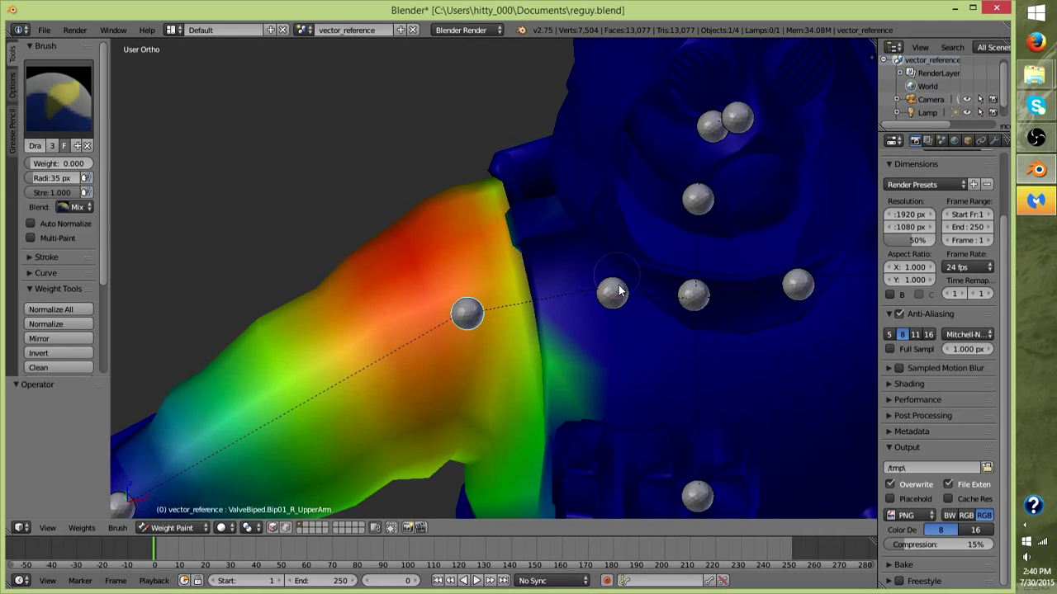
middle_click_drag(607, 283, 733, 153)
mouse_move(699, 103)
middle_mouse_down()
mouse_move(861, 259)
mouse_move(347, 491)
middle_mouse_up()
scroll(348, 492, "up", 5)
middle_click_drag(561, 353, 525, 365)
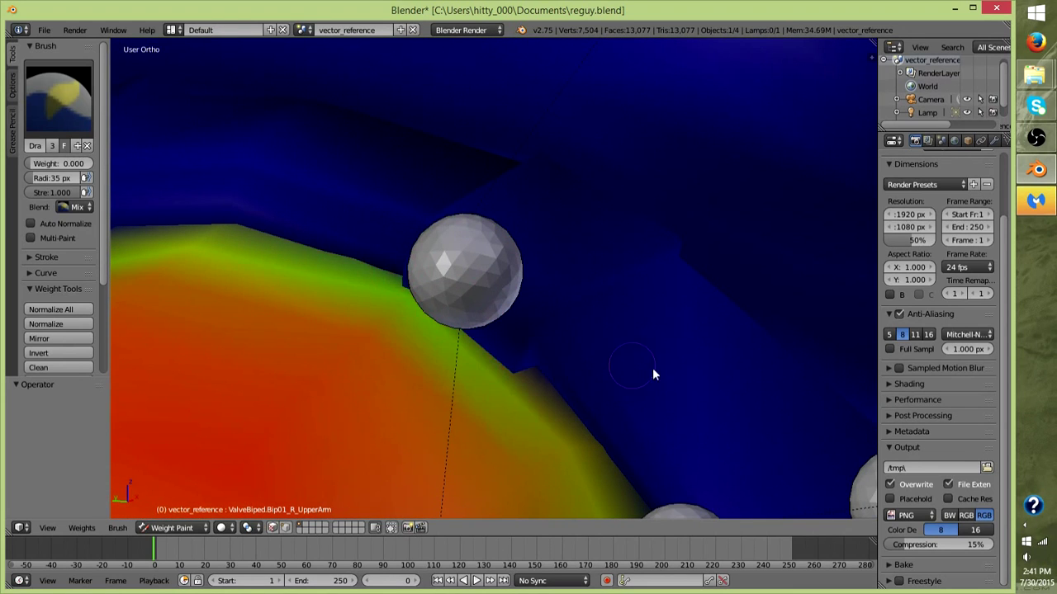
middle_click_drag(649, 372, 488, 292)
scroll(487, 292, "down", 7)
scroll(569, 405, "down", 3)
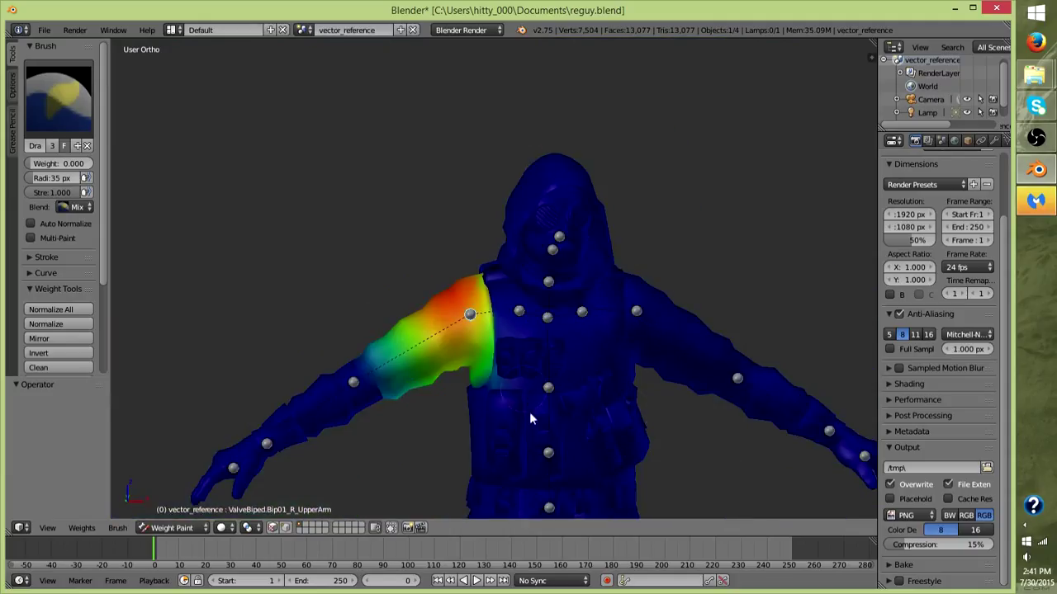
scroll(627, 361, "down", 3)
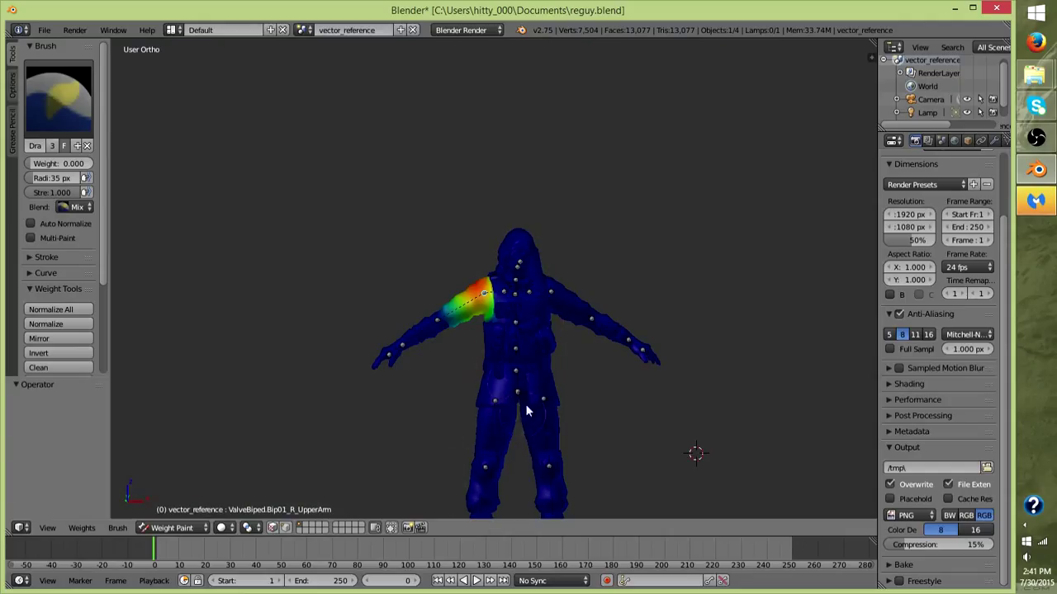
scroll(592, 429, "up", 5)
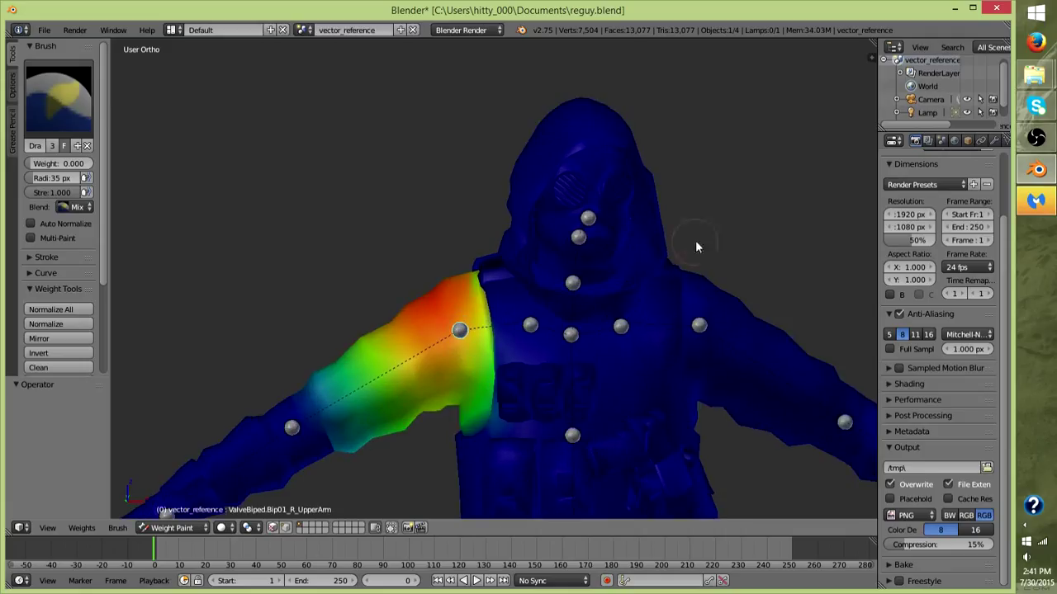
scroll(612, 369, "down", 3)
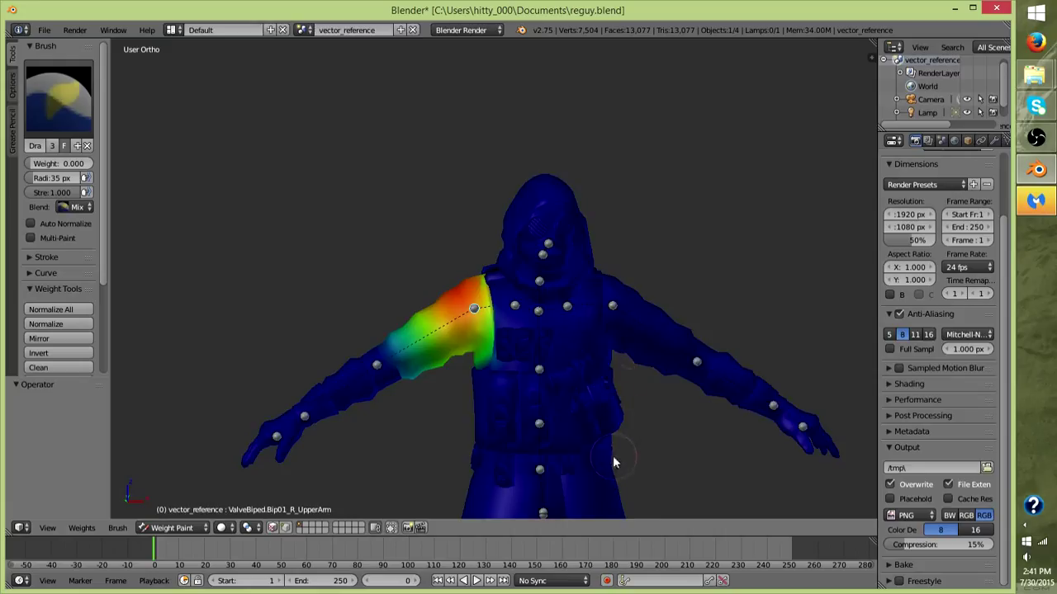
Step: Erase the remaining cyan-green weight streaks on the upper arm to zero
middle_click_drag(612, 447, 636, 309, "shift")
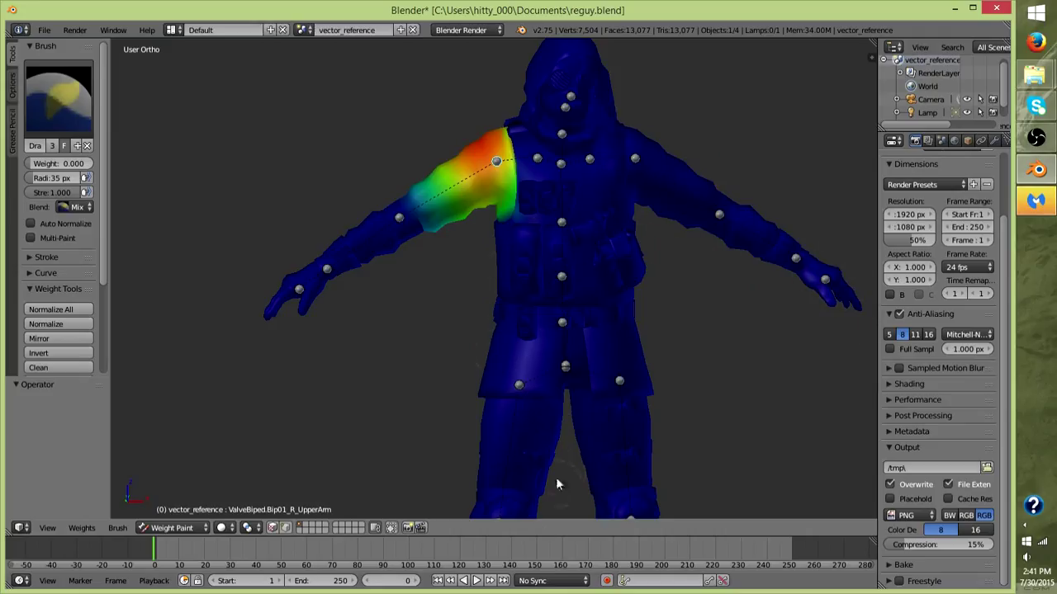
scroll(545, 413, "down", 5)
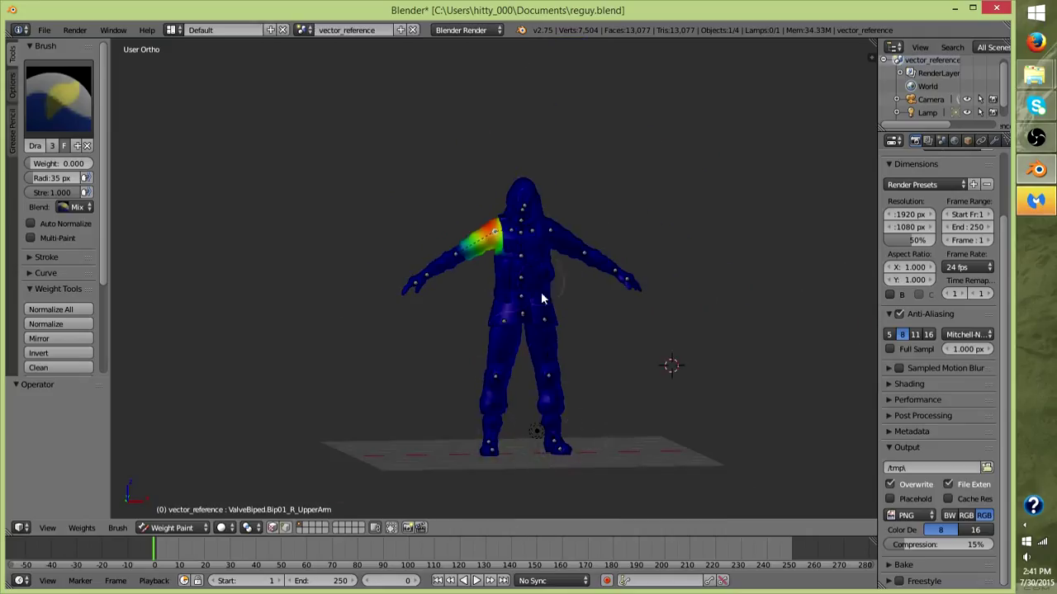
scroll(535, 371, "up", 8)
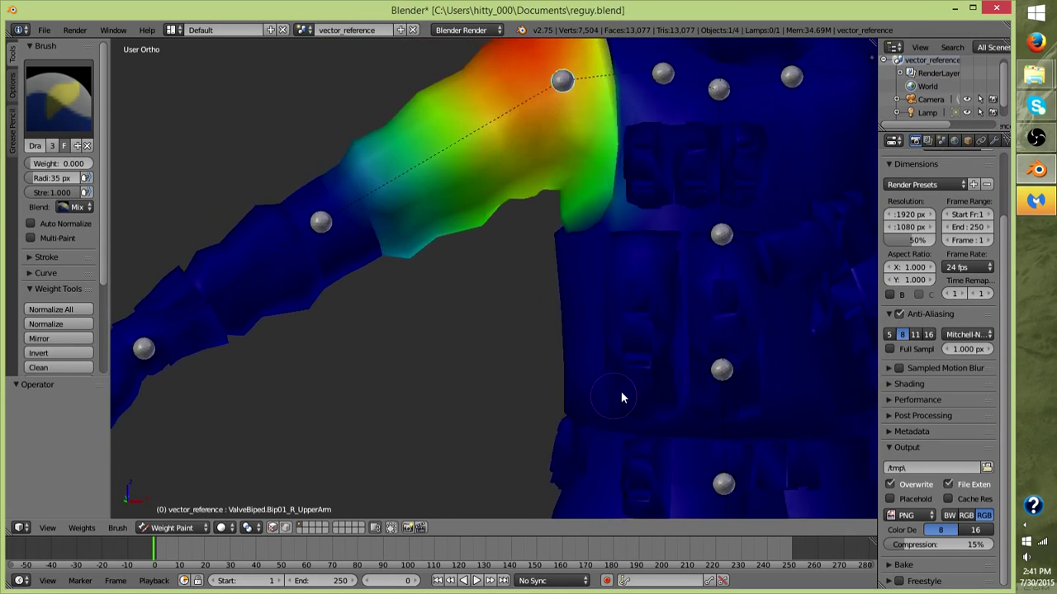
scroll(652, 400, "down", 2)
scroll(677, 371, "up", 4)
scroll(702, 366, "up", 2, "shift")
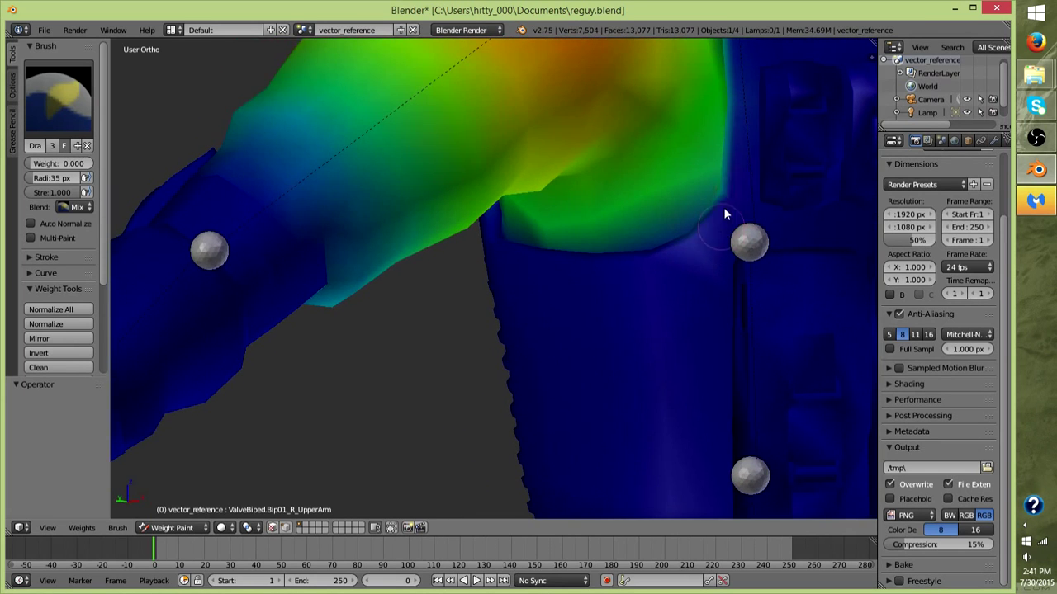
scroll(722, 278, "down", 2)
mouse_move(700, 200)
middle_mouse_down()
mouse_move(721, 264)
mouse_move(685, 323)
mouse_move(719, 326)
mouse_move(667, 335)
mouse_move(568, 410)
mouse_move(573, 360)
middle_mouse_up()
scroll(720, 329, "up", 2)
scroll(537, 314, "up", 3)
left_click_drag(500, 267, 500, 256)
mouse_move(530, 408)
left_mouse_down()
mouse_move(518, 405)
mouse_move(524, 395)
left_mouse_up()
Step: Zero the green patches at the shoulder edge and below the upper arm
scroll(633, 382, "down", 5)
mouse_move(544, 424)
middle_mouse_down()
mouse_move(608, 432)
mouse_move(630, 417)
mouse_move(677, 419)
middle_mouse_up()
scroll(454, 398, "up", 8)
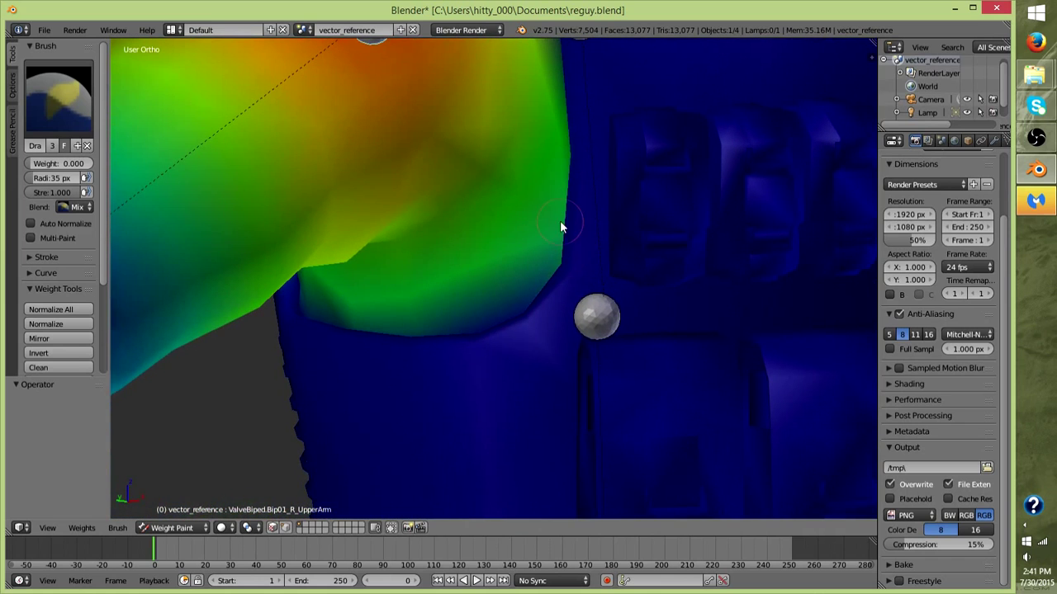
mouse_move(562, 224)
left_mouse_down()
mouse_move(501, 271)
mouse_move(451, 282)
mouse_move(506, 267)
mouse_move(442, 290)
left_mouse_up()
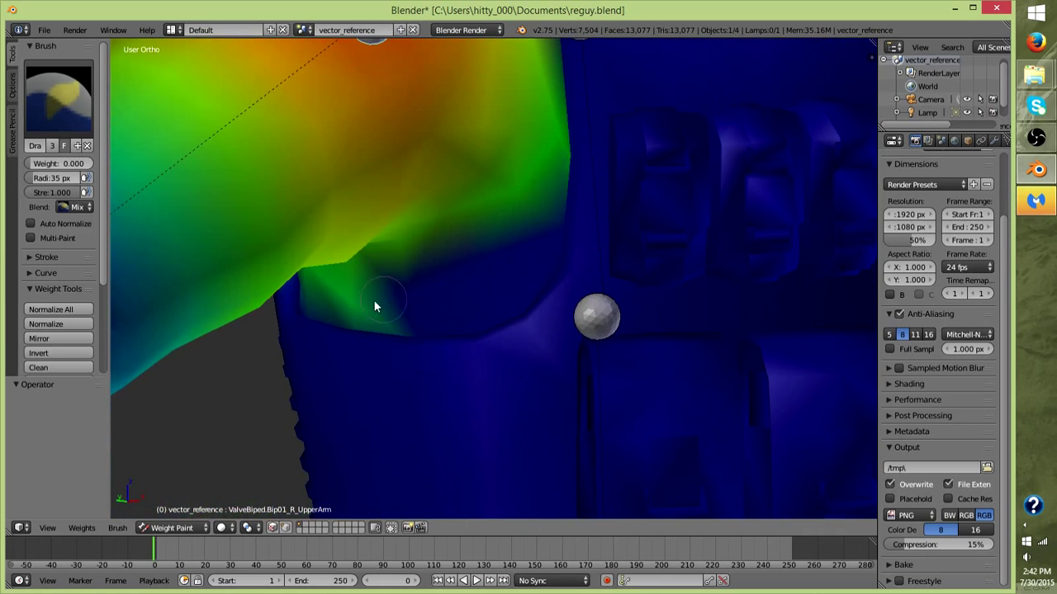
left_click_drag(355, 306, 395, 314)
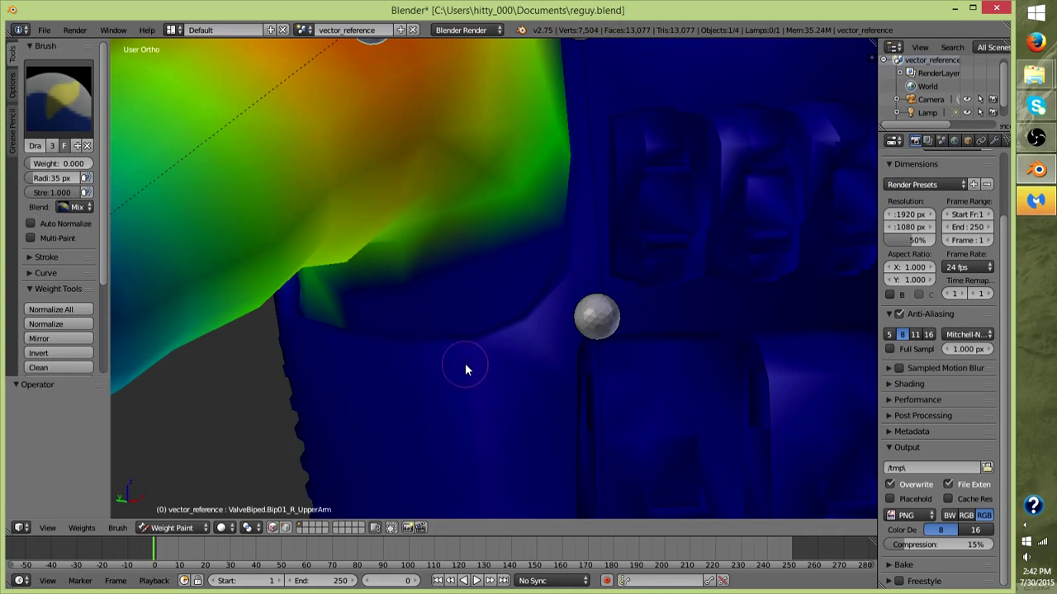
scroll(471, 369, "down", 4)
mouse_move(488, 372)
middle_mouse_down()
mouse_move(512, 316)
mouse_move(454, 371)
mouse_move(370, 373)
mouse_move(440, 417)
middle_mouse_up()
scroll(424, 418, "up", 5)
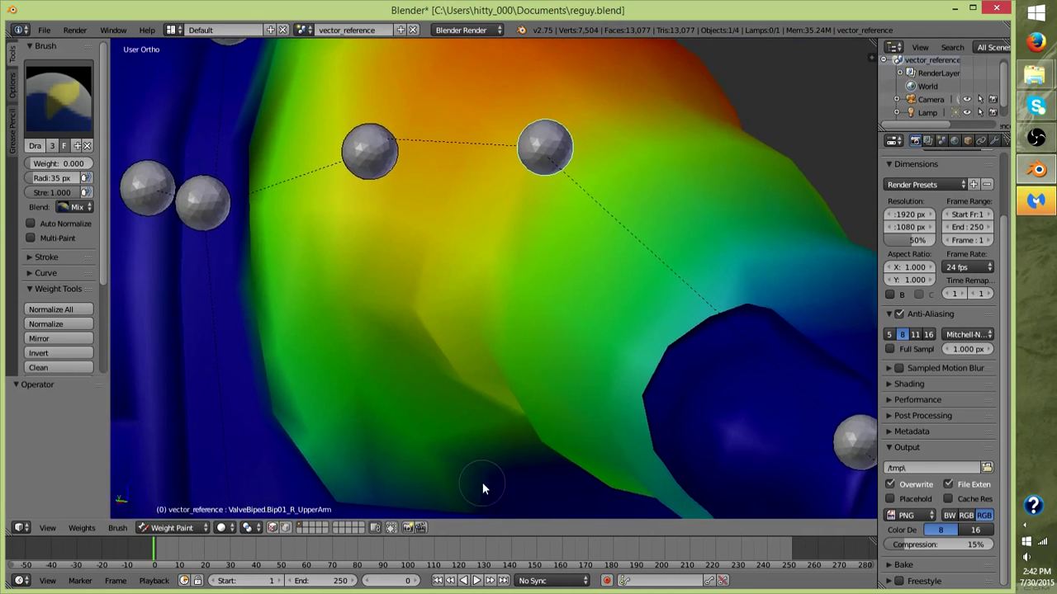
mouse_move(347, 444)
left_mouse_down()
mouse_move(359, 391)
mouse_move(303, 406)
mouse_move(314, 471)
mouse_move(283, 338)
left_mouse_up()
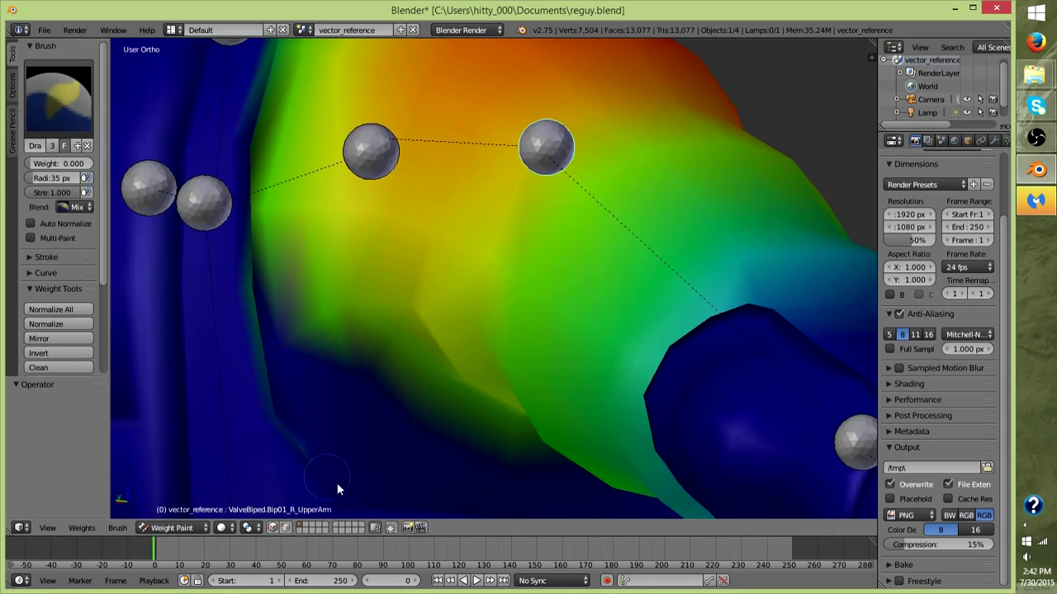
Step: Pan and zoom to view the whole character with the cleaned upper-arm weights
scroll(555, 388, "down", 8)
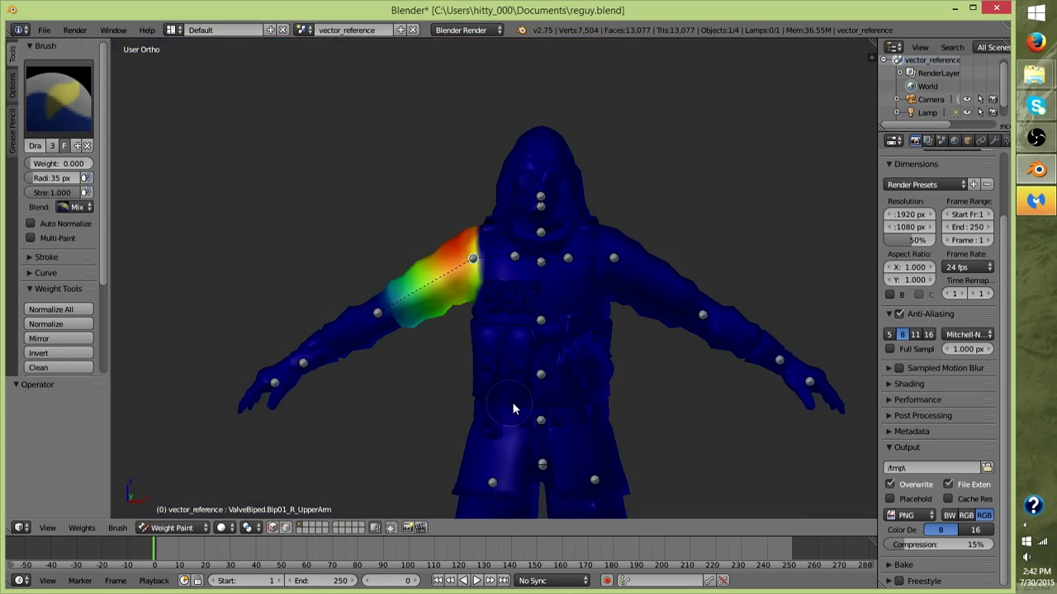
middle_click_drag(521, 408, 604, 369, "shift")
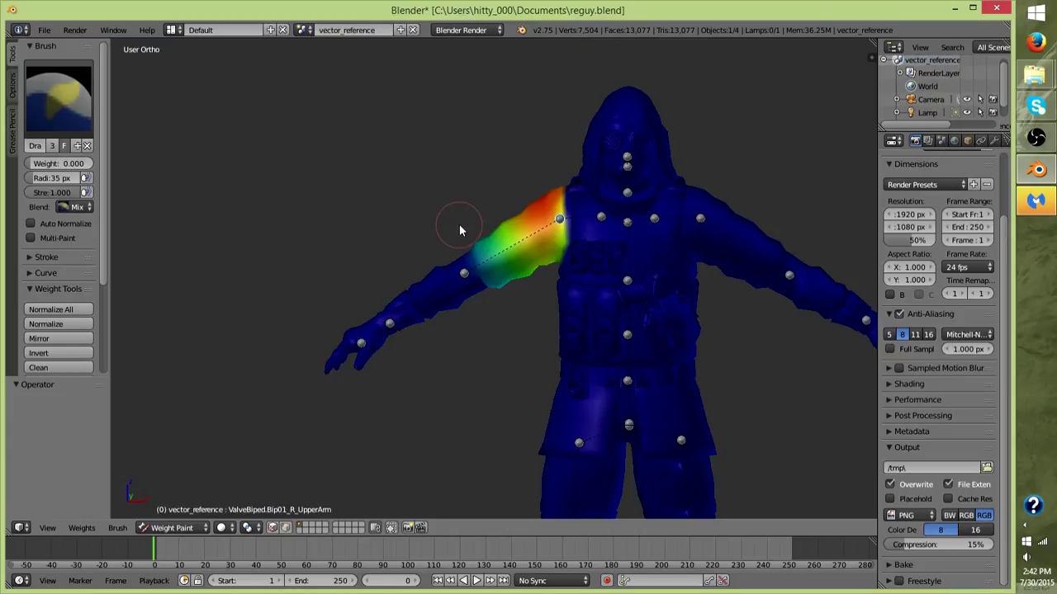
scroll(461, 222, "up", 4)
scroll(537, 253, "down", 4)
scroll(582, 227, "up", 3)
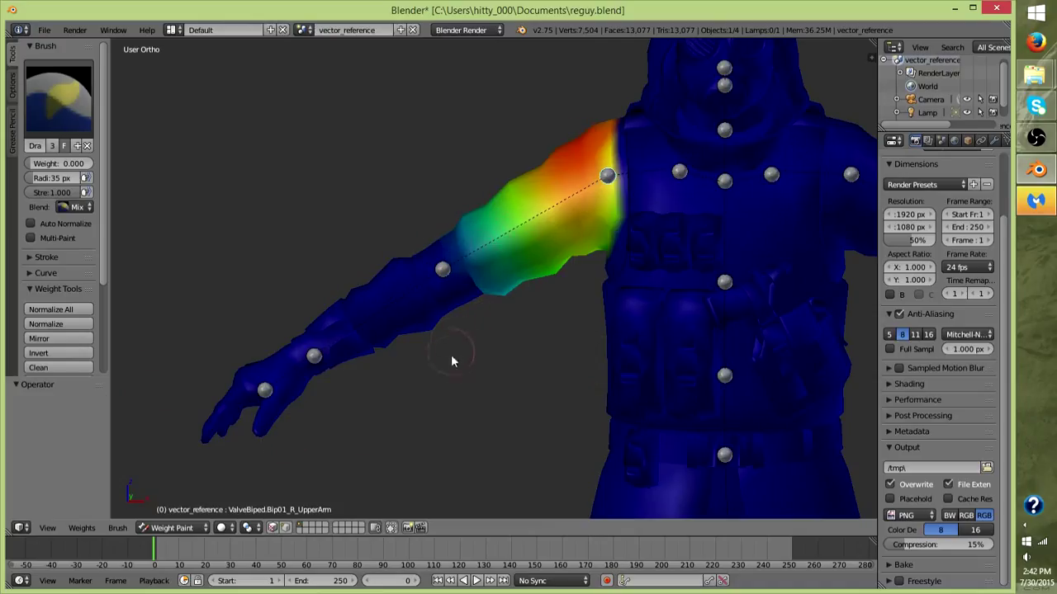
Step: Return to Object Mode, select the skeleton and put it in Pose Mode
left_click(170, 533)
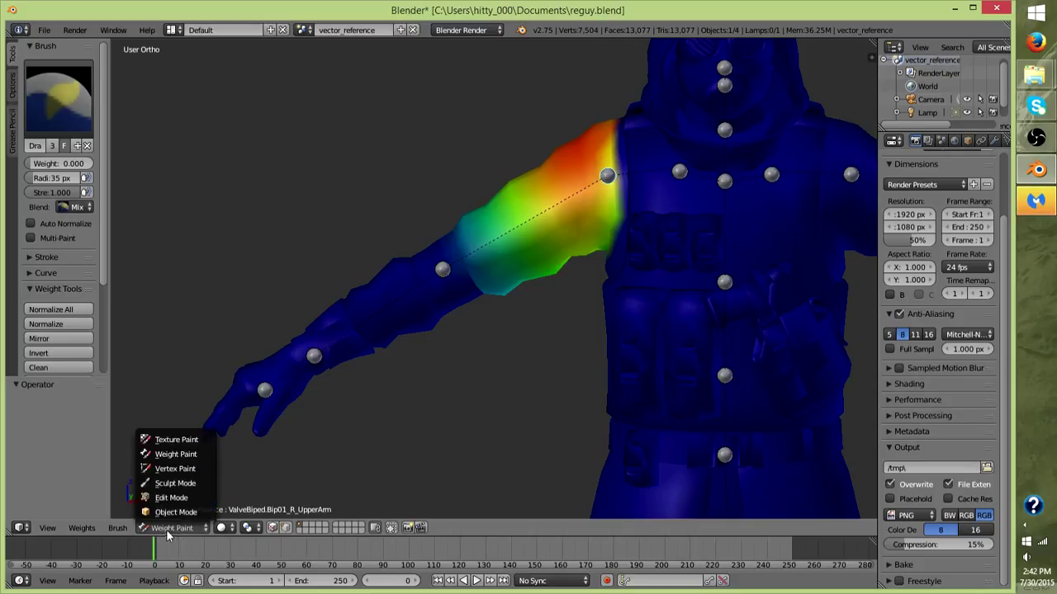
left_click(172, 513)
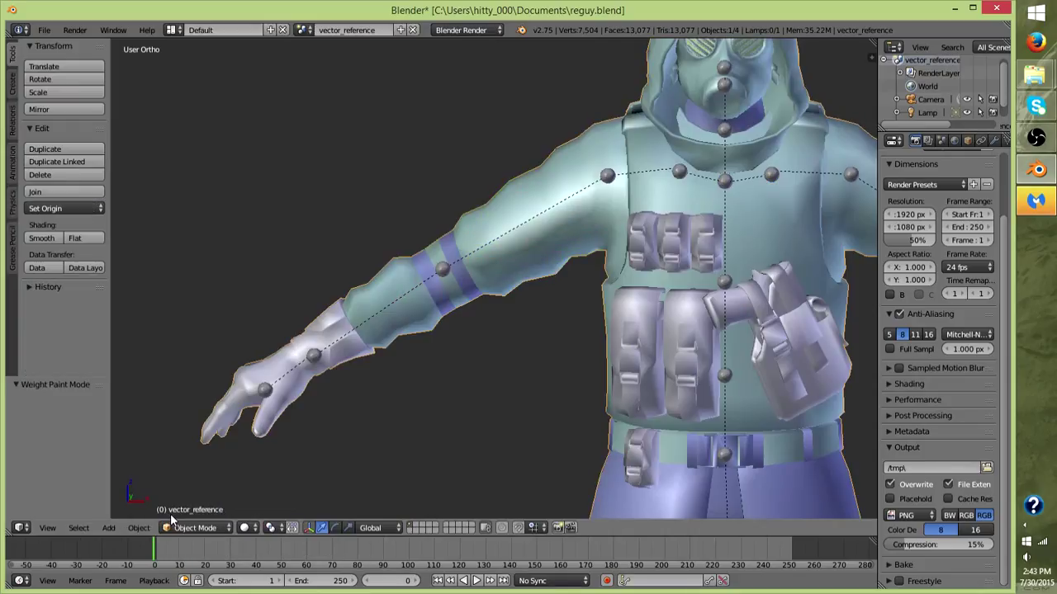
right_click(724, 284)
key("ctrl+Tab")
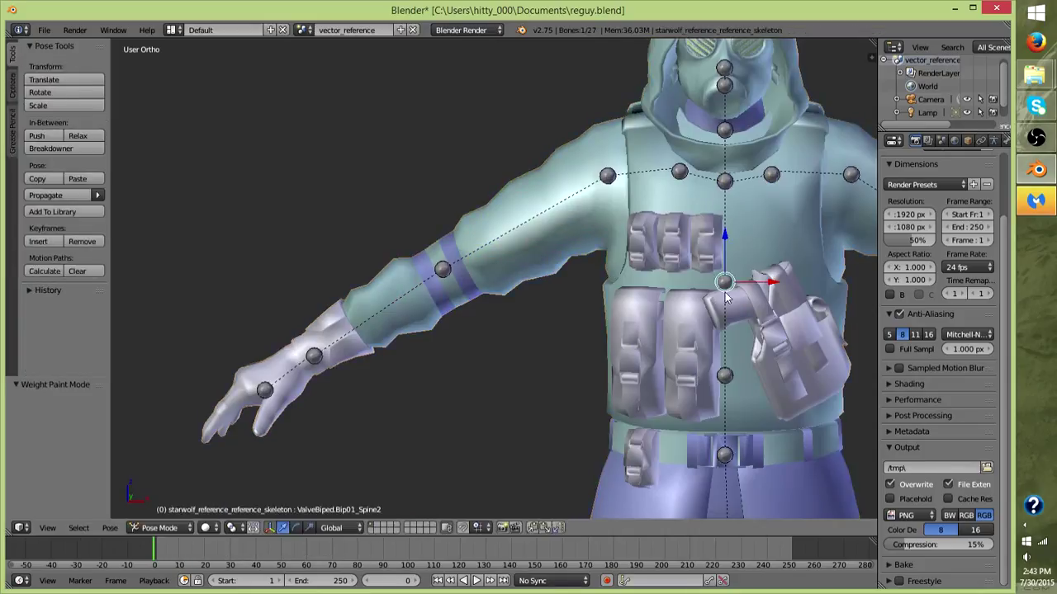
left_click(170, 530)
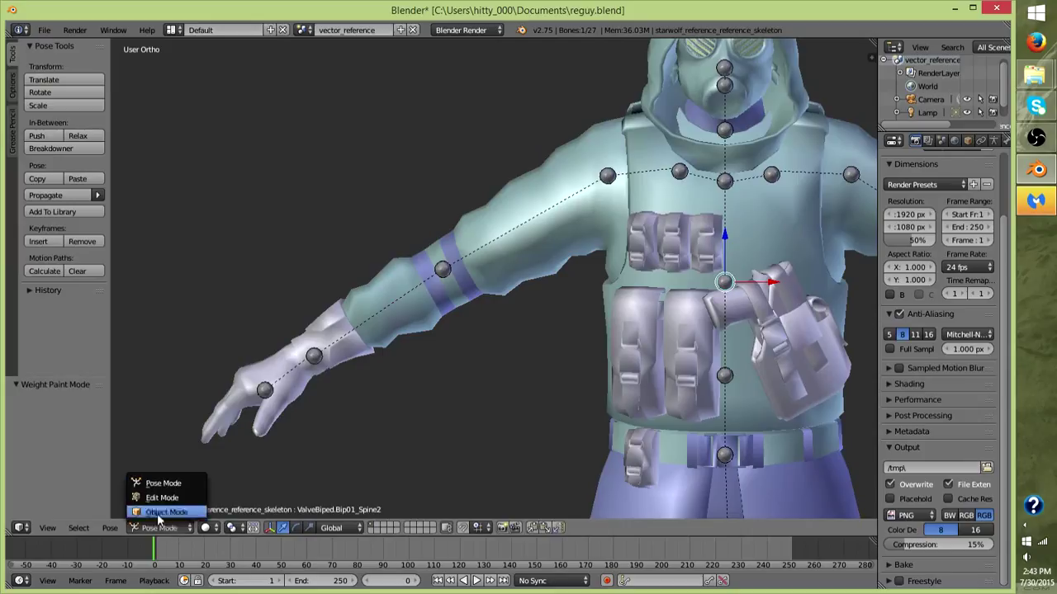
left_click(149, 530)
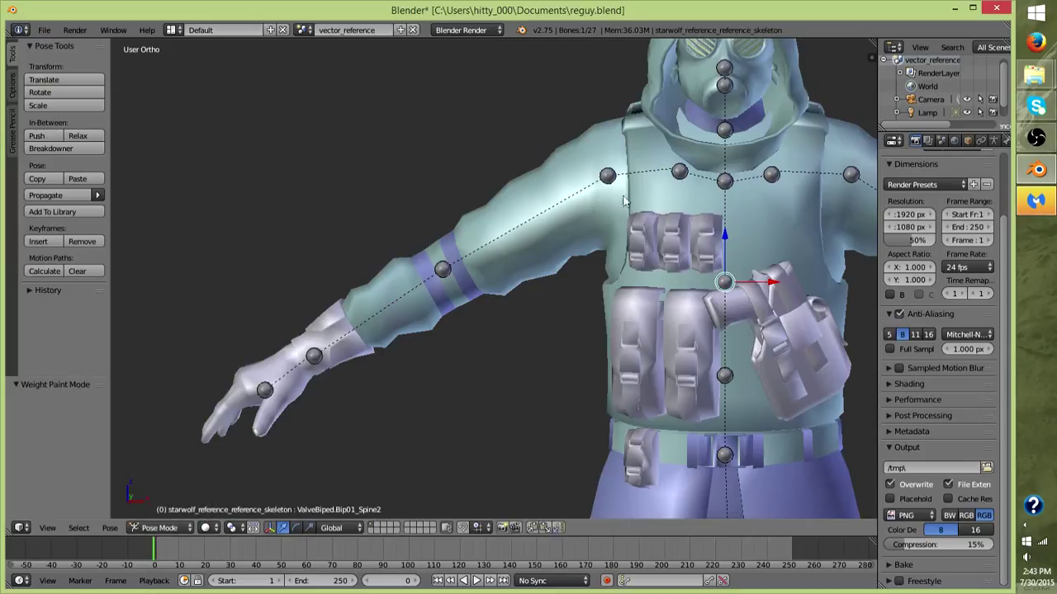
Step: Select the R_UpperArm bone and rotate it 65.91° to raise the arm
right_click(606, 178)
mouse_move(606, 241)
middle_mouse_down()
mouse_move(631, 246)
mouse_move(626, 234)
middle_mouse_up()
scroll(625, 235, "down", 2)
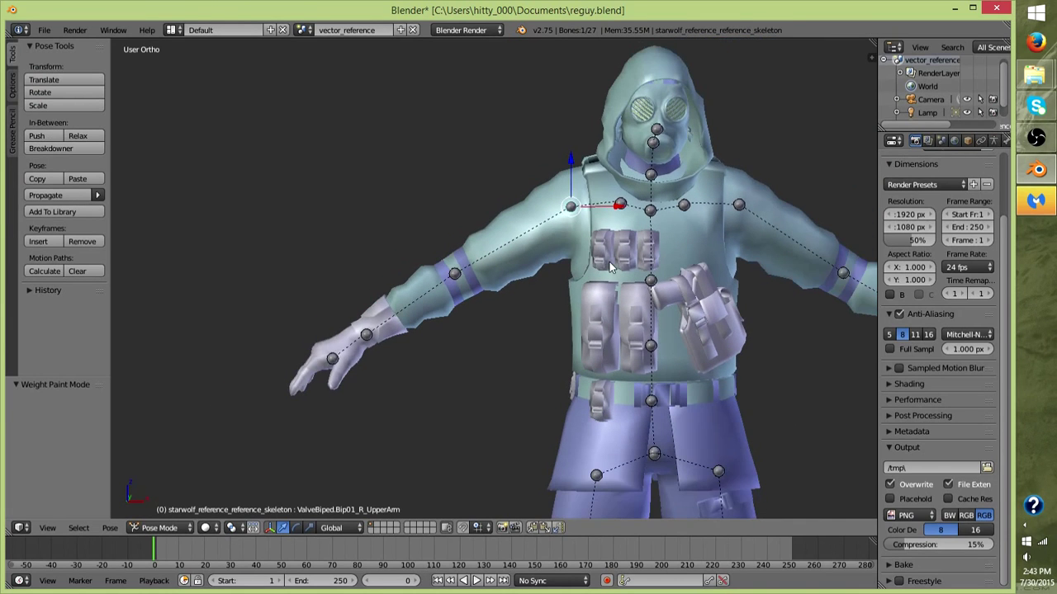
left_click(295, 529)
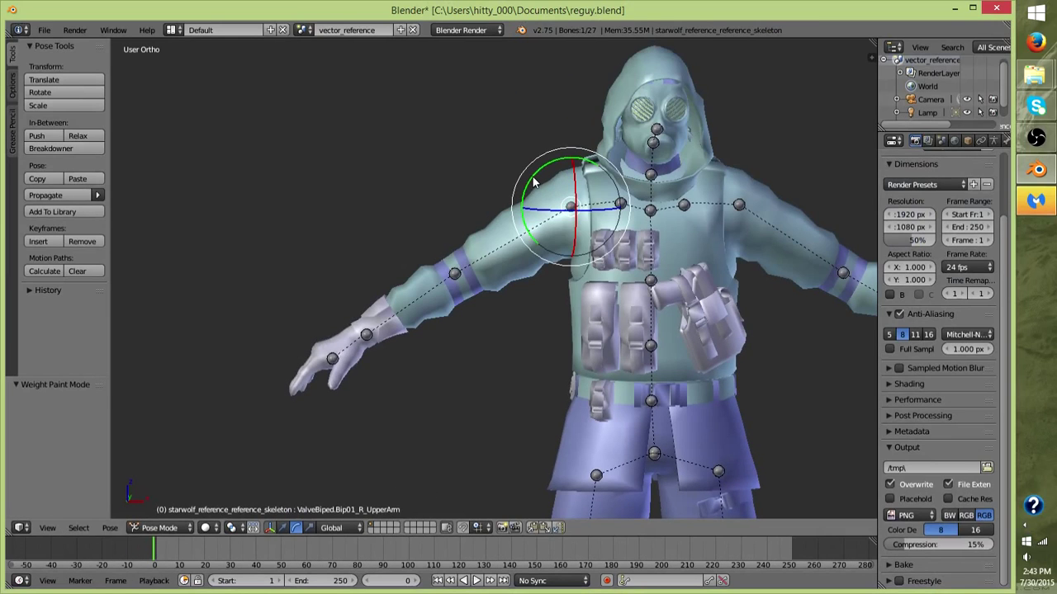
left_click_drag(532, 182, 574, 175)
Step: Swing the right upper arm through several rotations, including overhead and around global Y, to test weights
scroll(545, 198, "down", 2)
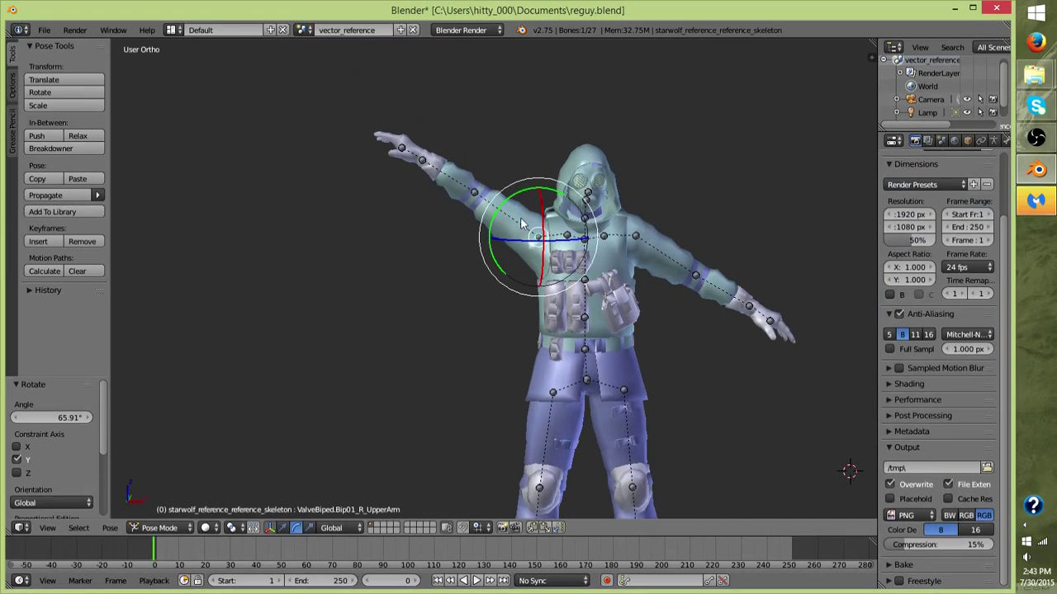
left_click_drag(518, 215, 389, 226)
middle_click_drag(388, 226, 723, 287)
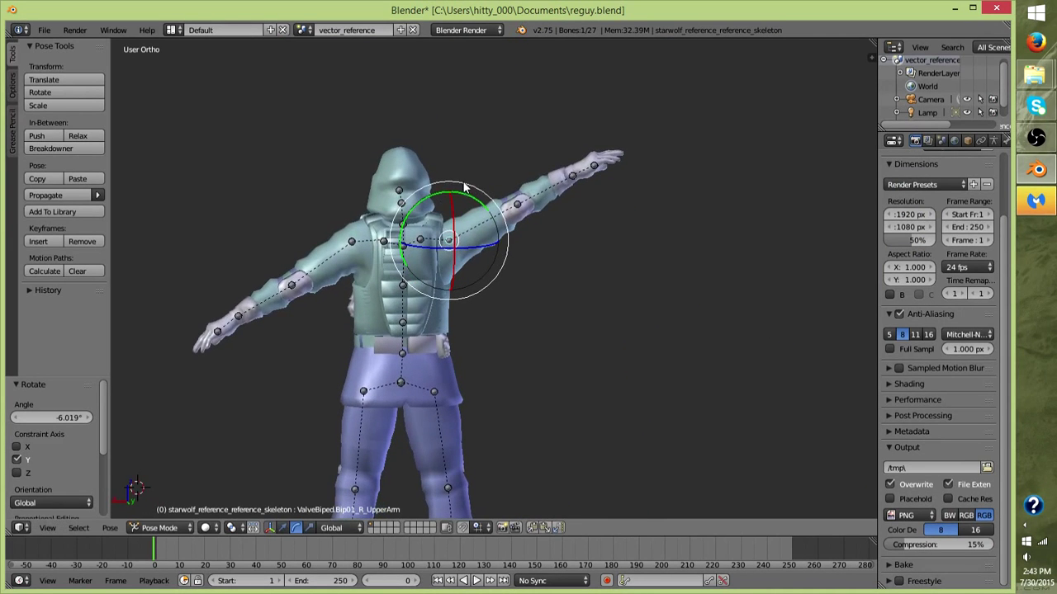
key("r")
left_click_drag(500, 262, 554, 166)
left_click_drag(457, 195, 506, 208)
middle_click_drag(506, 207, 380, 279)
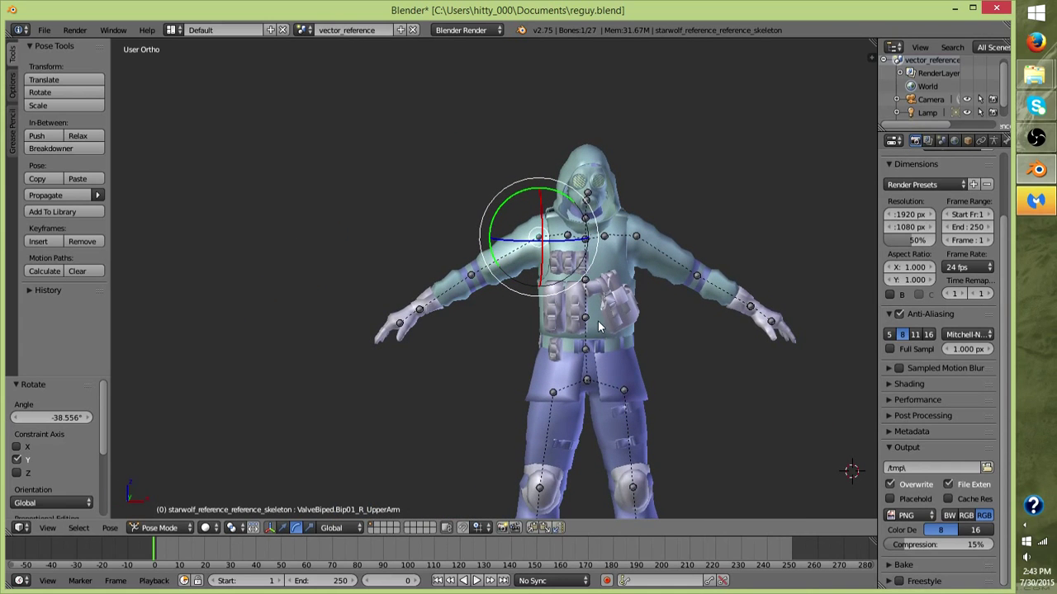
mouse_move(565, 203)
left_mouse_down()
mouse_move(582, 248)
mouse_move(545, 248)
mouse_move(602, 216)
mouse_move(574, 277)
mouse_move(580, 198)
mouse_move(508, 166)
mouse_move(496, 173)
mouse_move(618, 313)
mouse_move(570, 213)
mouse_move(543, 194)
mouse_move(569, 218)
mouse_move(590, 271)
mouse_move(566, 229)
mouse_move(571, 208)
left_mouse_up()
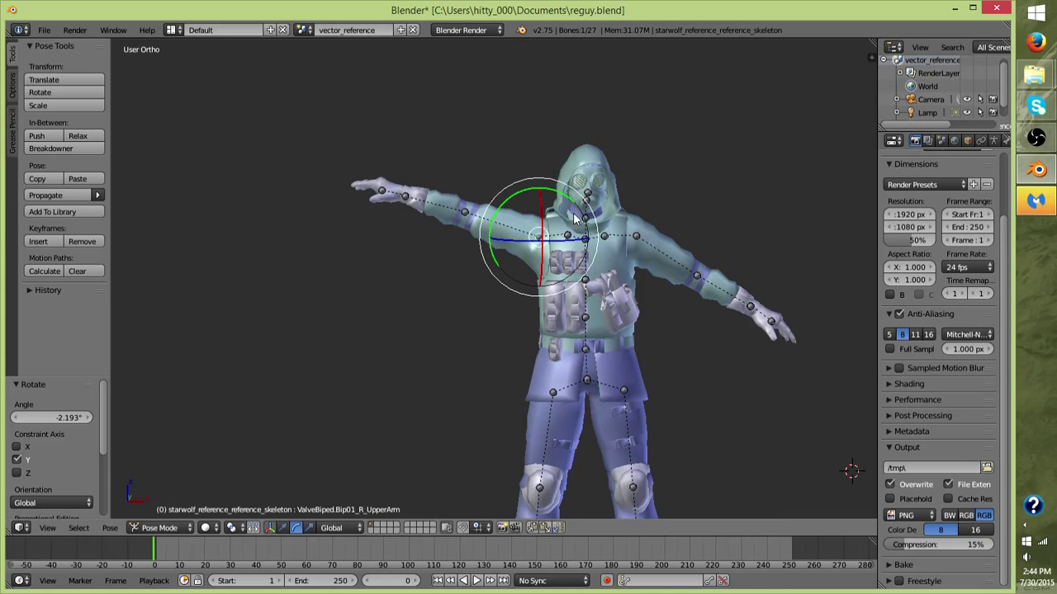
Step: Clear the arm's rotation back to rest and return the mesh to Weight Paint mode
key("alt+r")
scroll(569, 287, "up", 4)
scroll(569, 288, "down", 3)
middle_click_drag(568, 287, 653, 351)
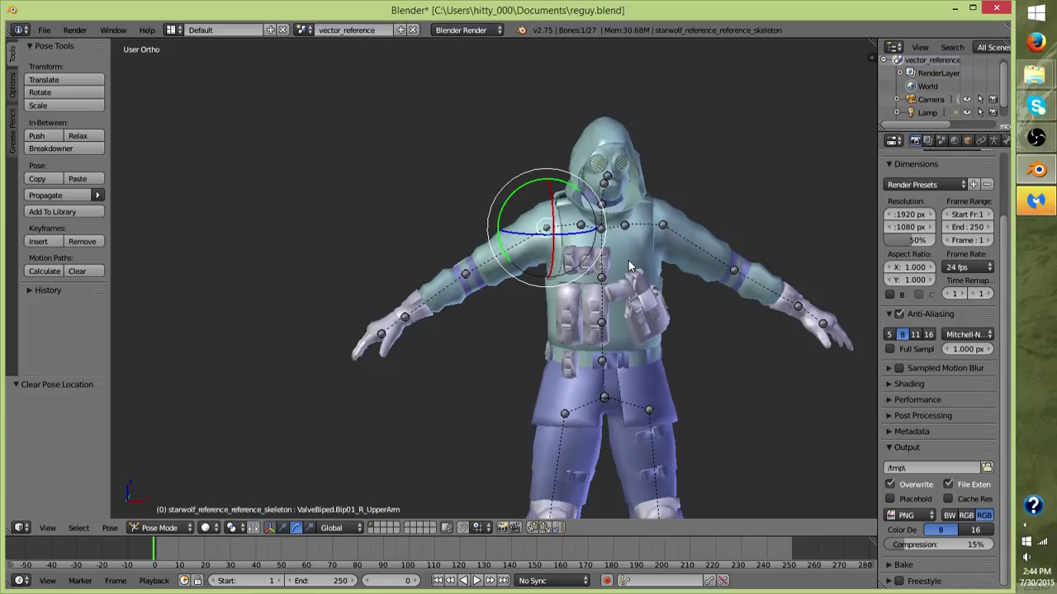
scroll(411, 290, "up", 3)
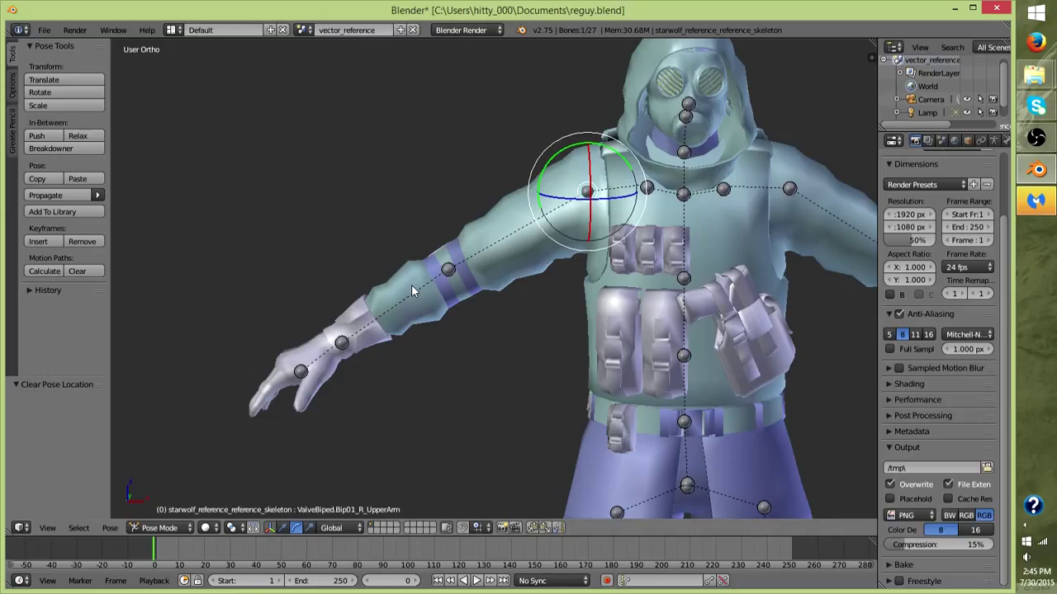
scroll(411, 284, "down", 3)
key("ctrl+z")
Step: Cycle the mesh through Object Mode back to Weight Paint to display the R_Forearm bone's weights
scroll(428, 385, "up", 4)
scroll(428, 385, "down", 4)
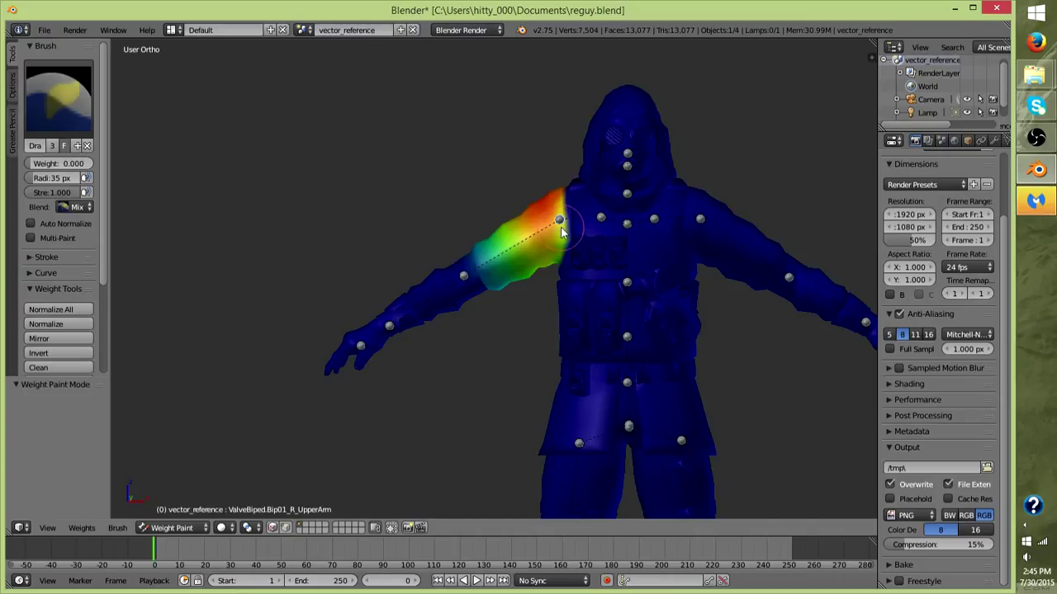
scroll(561, 234, "up", 2)
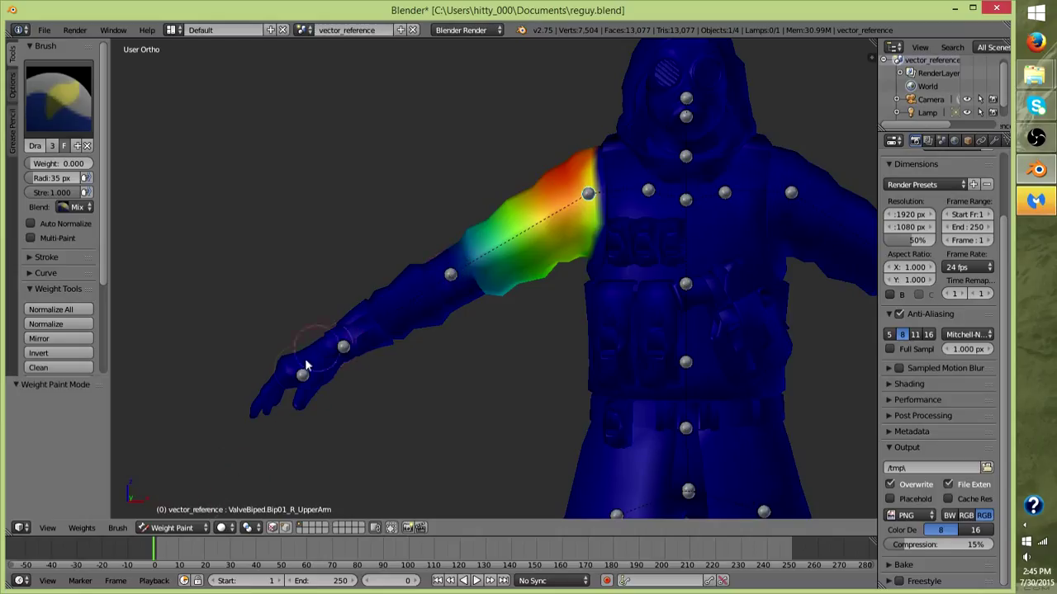
left_click(171, 528)
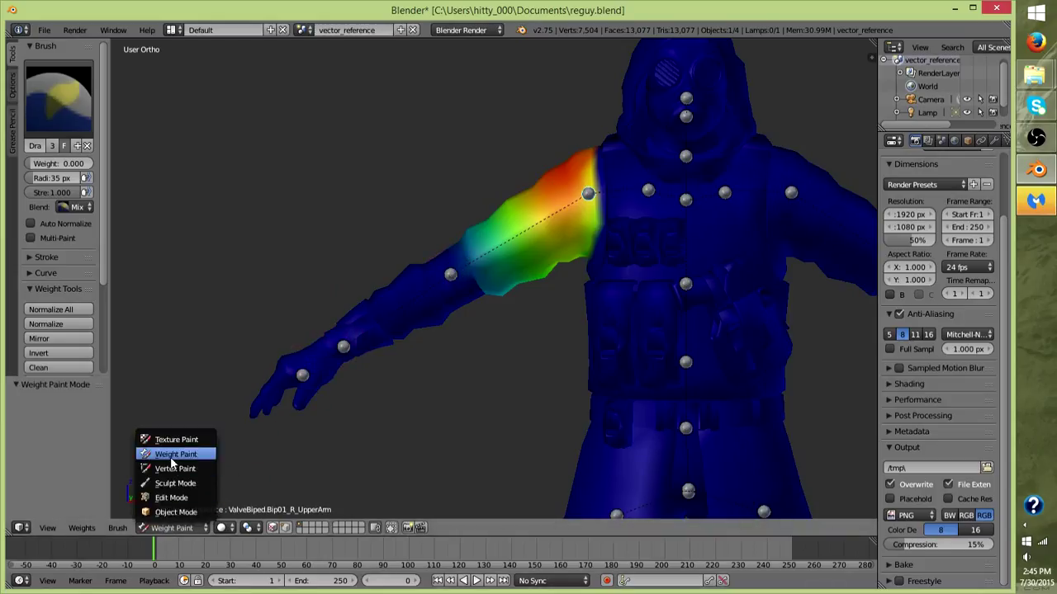
left_click(172, 528)
left_click(175, 512)
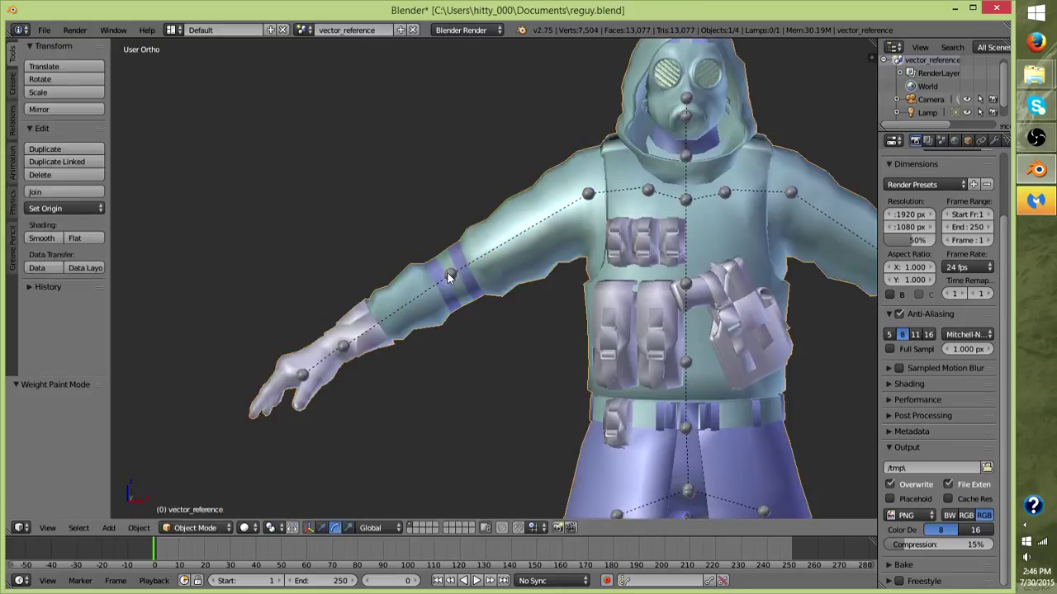
left_click(195, 527)
left_click(197, 454)
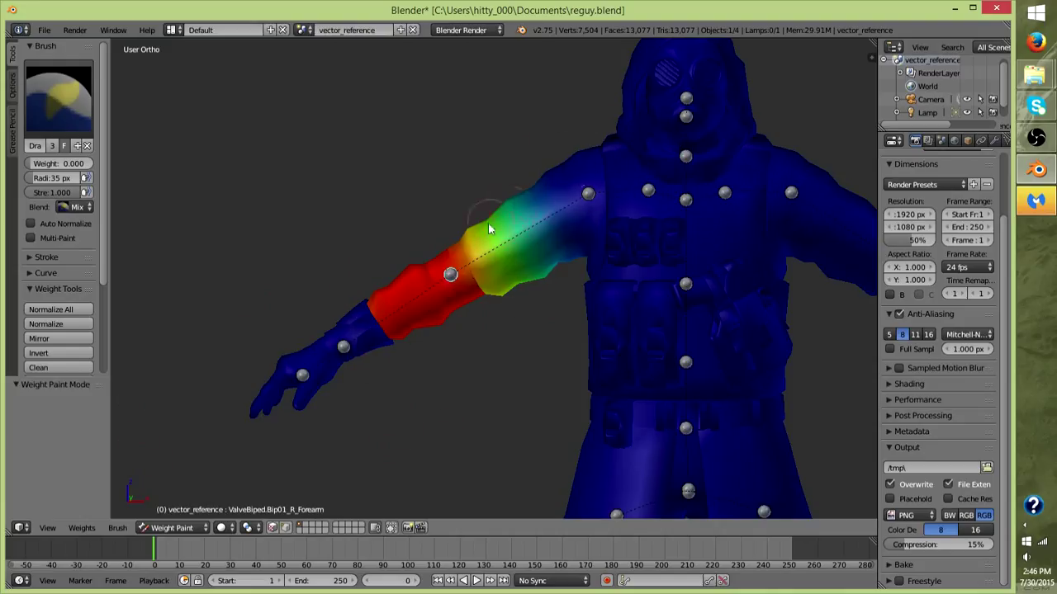
Step: Paint the R_Forearm weights down to 0.000, then re-enter Weight Paint for the R_Hand group
mouse_move(594, 154)
left_mouse_down()
mouse_move(274, 408)
mouse_move(544, 152)
mouse_move(423, 320)
mouse_move(416, 297)
mouse_move(363, 331)
mouse_move(378, 307)
mouse_move(558, 230)
mouse_move(600, 228)
mouse_move(628, 275)
mouse_move(432, 222)
mouse_move(553, 169)
left_mouse_up()
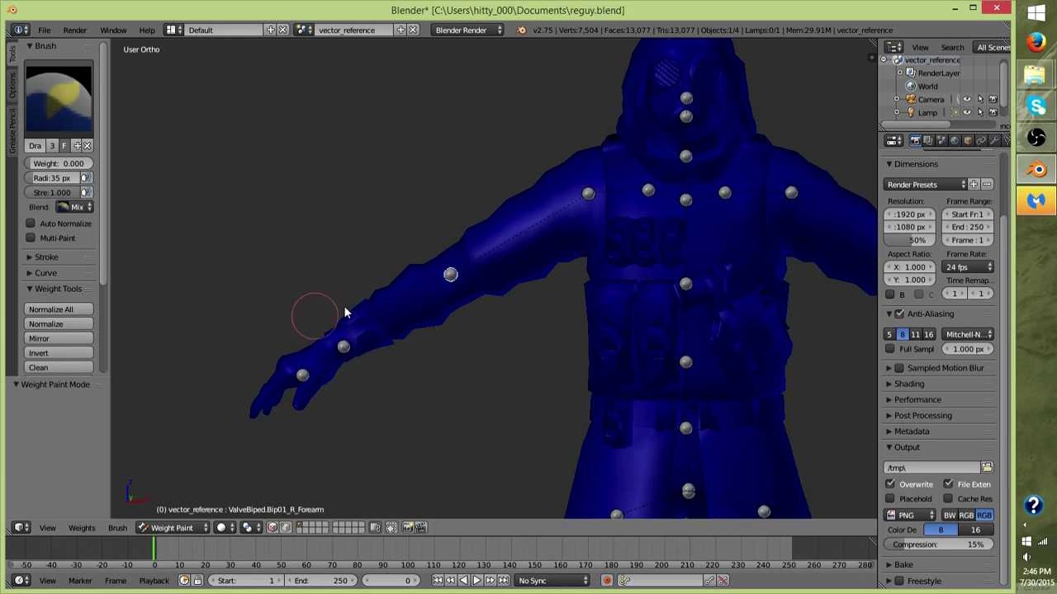
left_click(171, 527)
left_click(173, 513)
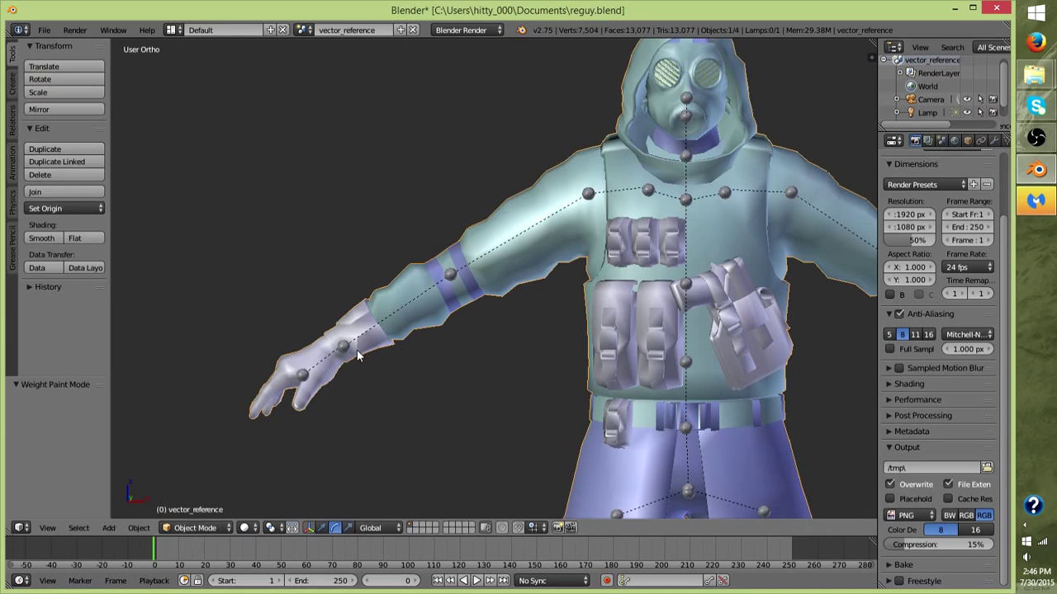
left_click(182, 528)
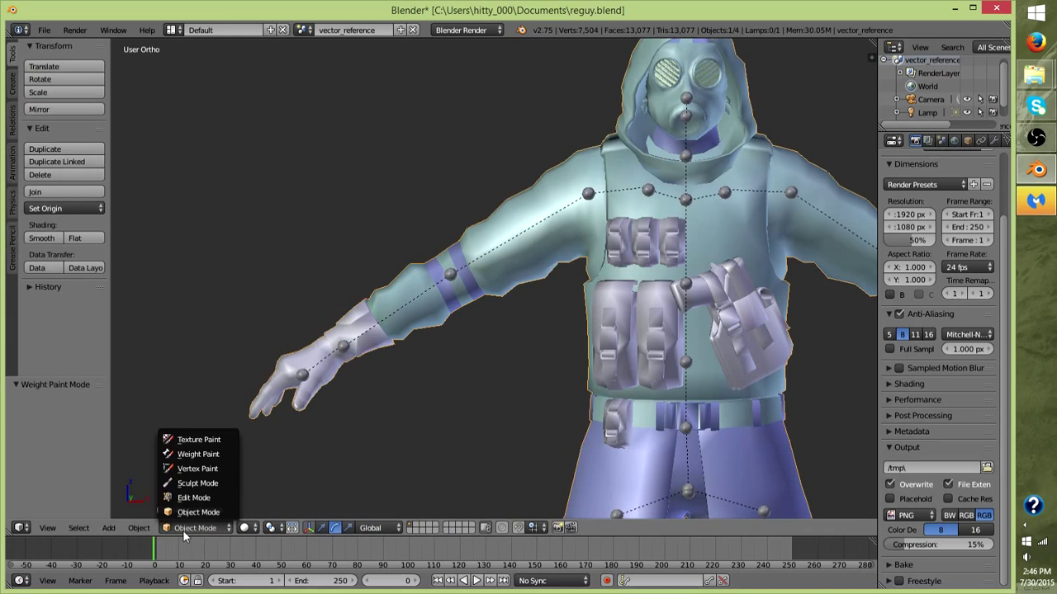
left_click(198, 454)
Step: Erase the R_Hand weight patch on the wrist to zero and return to Object Mode
left_click_drag(351, 326, 254, 375)
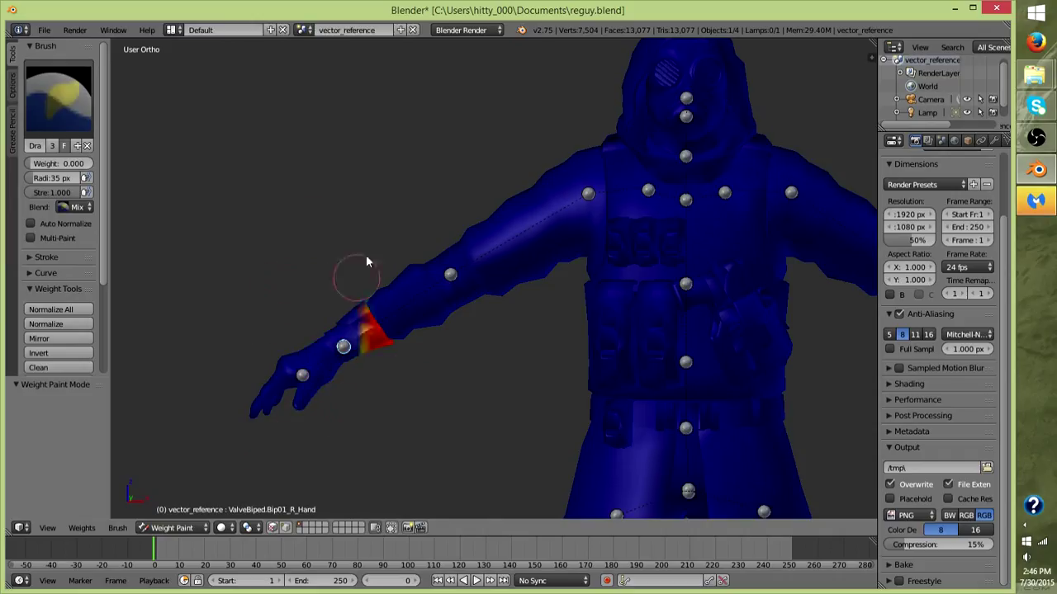
left_click_drag(369, 353, 369, 311)
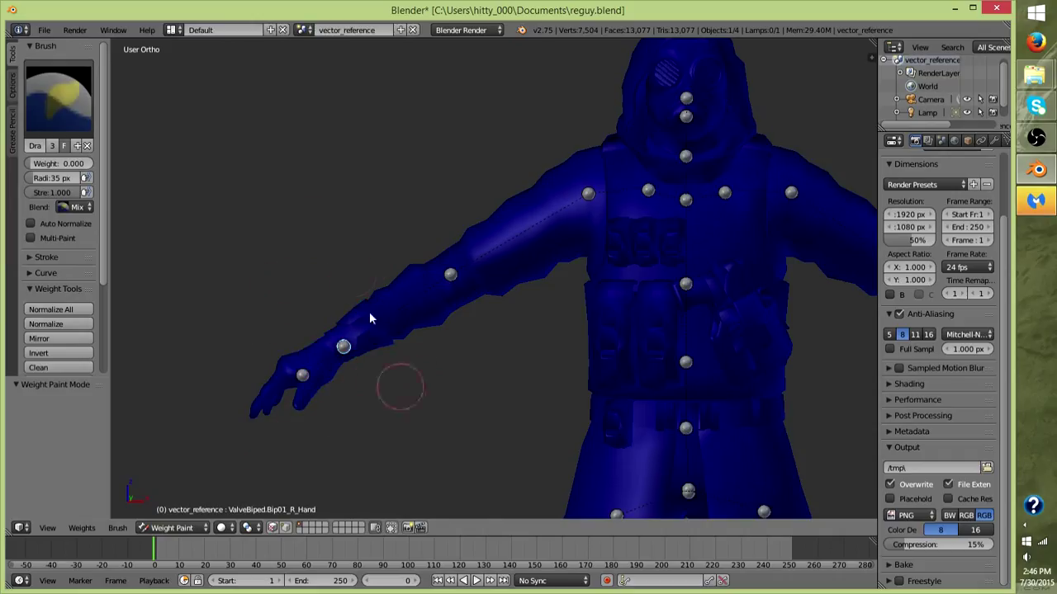
left_click(180, 528)
left_click(195, 509)
Step: Check the R_UpperArm weights in Weight Paint, then return the mesh to Object Mode
scroll(427, 302, "down", 1)
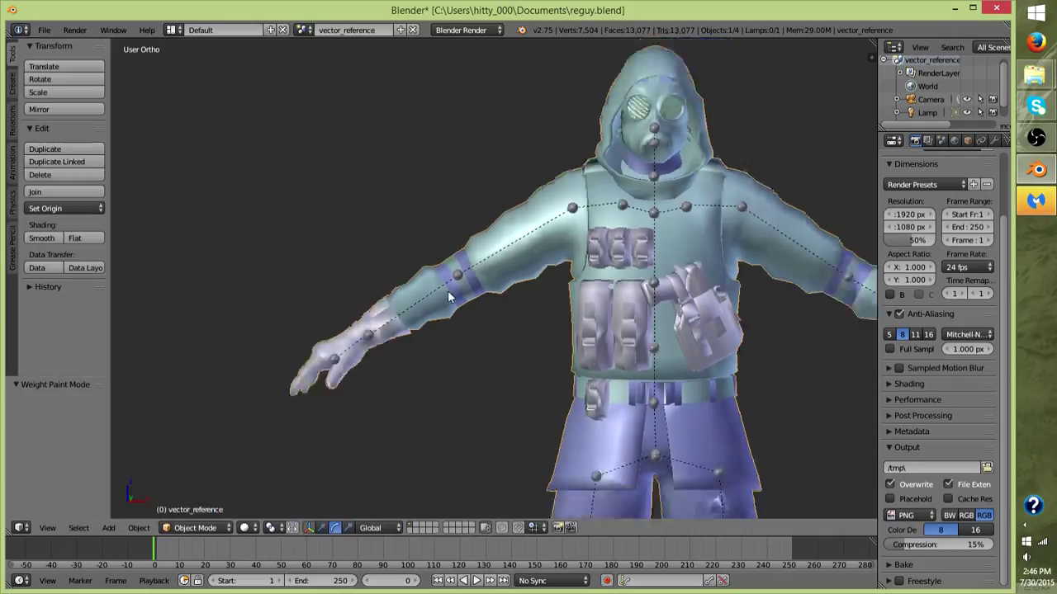
key("ctrl+Tab")
key("ctrl+Tab")
left_click(195, 527)
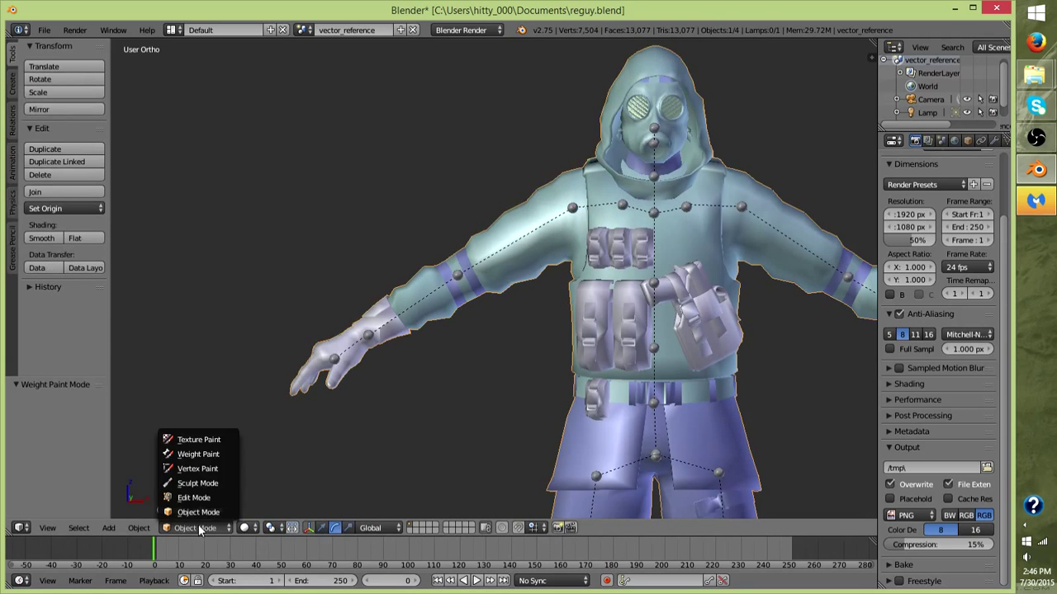
left_click(198, 450)
scroll(430, 392, "up", 1)
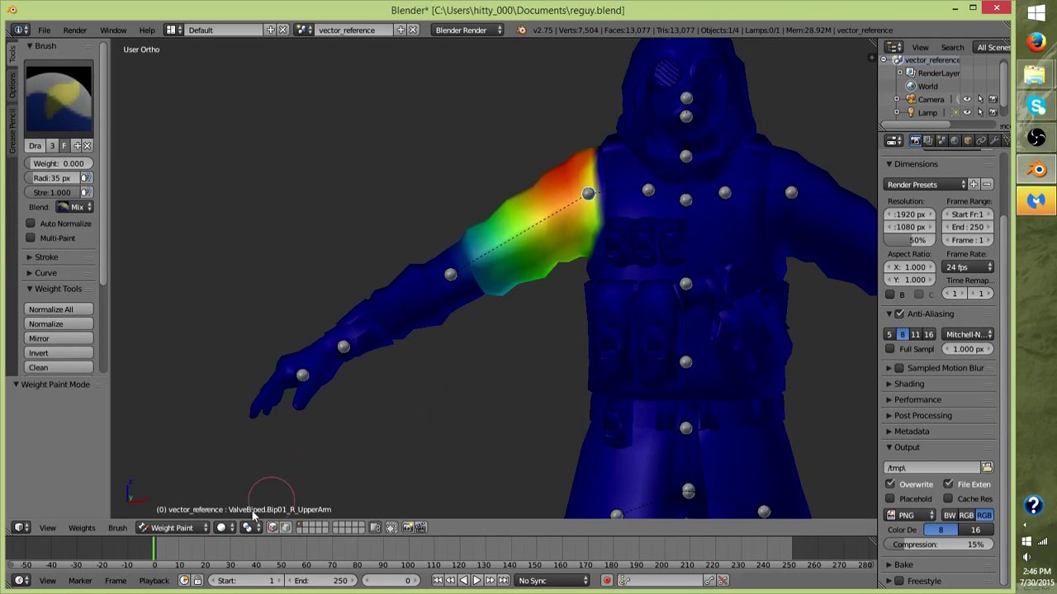
left_click(177, 529)
left_click(178, 513)
Step: Pose the R_UpperArm bone and rotate it about Y by 24.799° to raise the arm
right_click(588, 196)
key("ctrl+Tab")
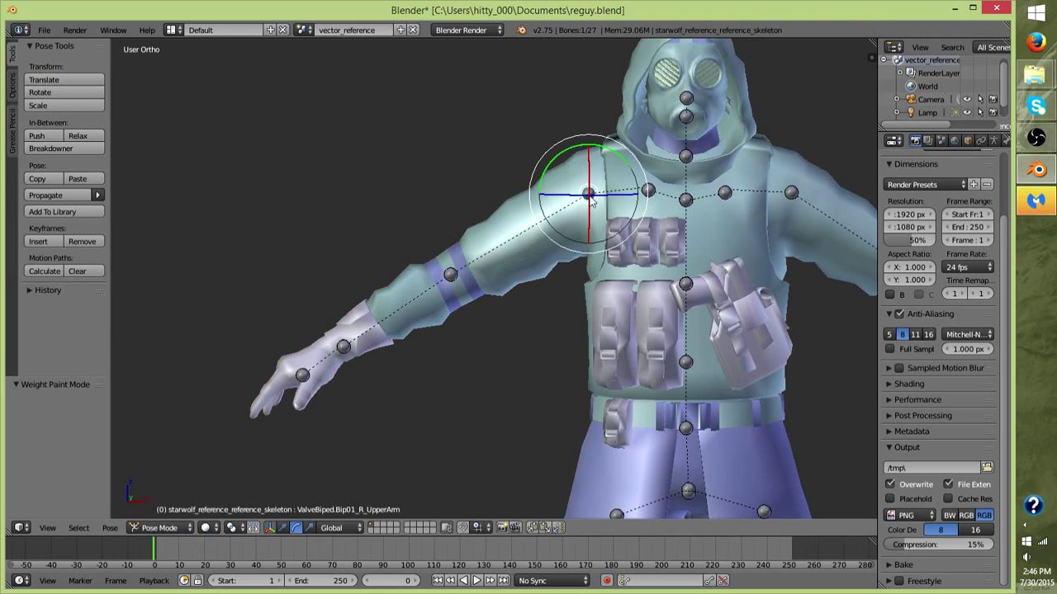
left_click_drag(560, 166, 611, 199)
scroll(636, 279, "down", 3)
middle_click_drag(636, 279, 615, 293)
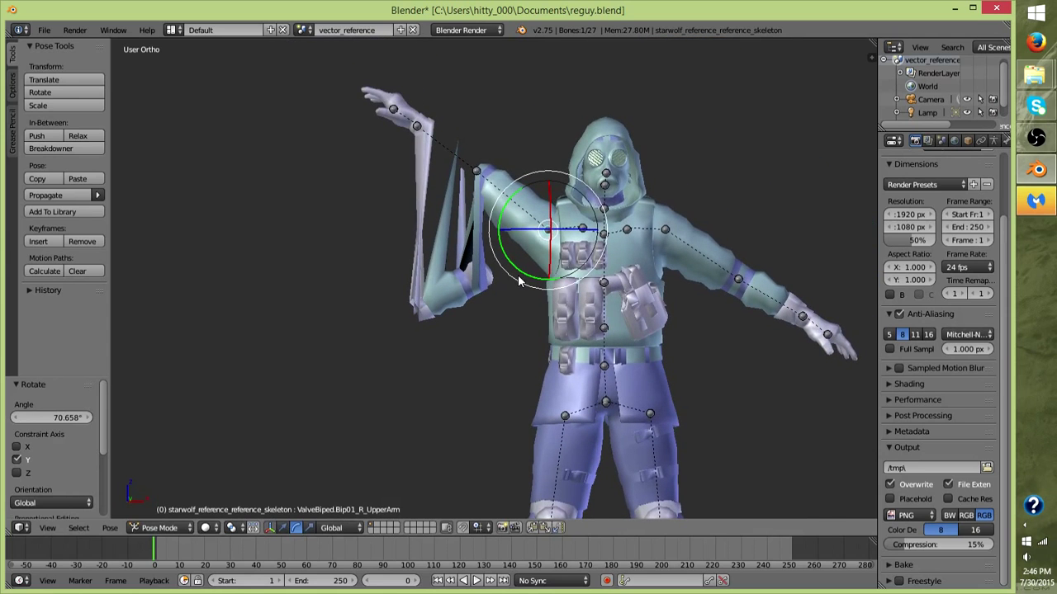
key("r")
key("y")
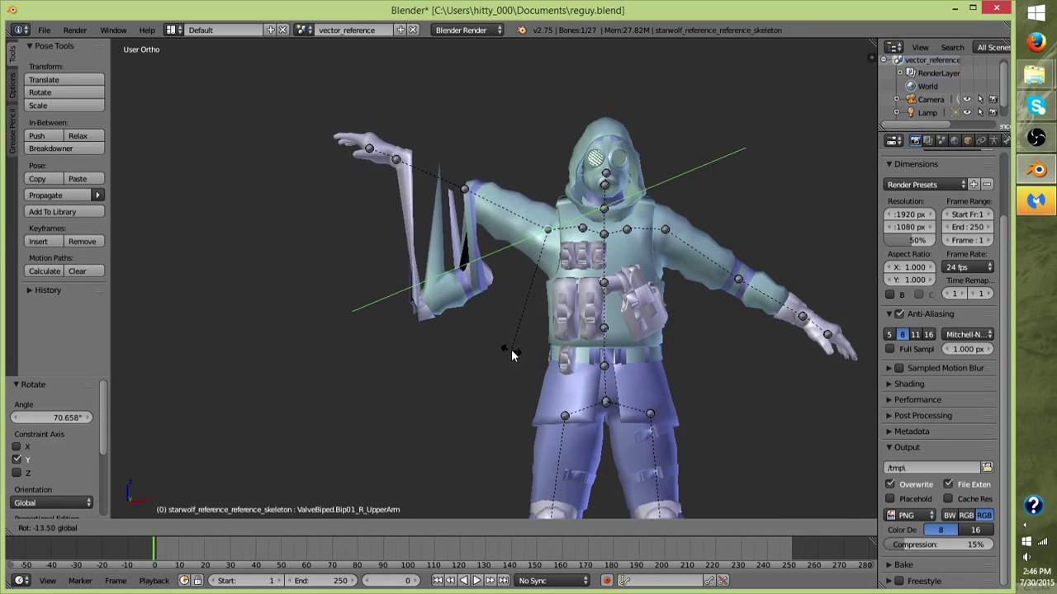
left_click(459, 329)
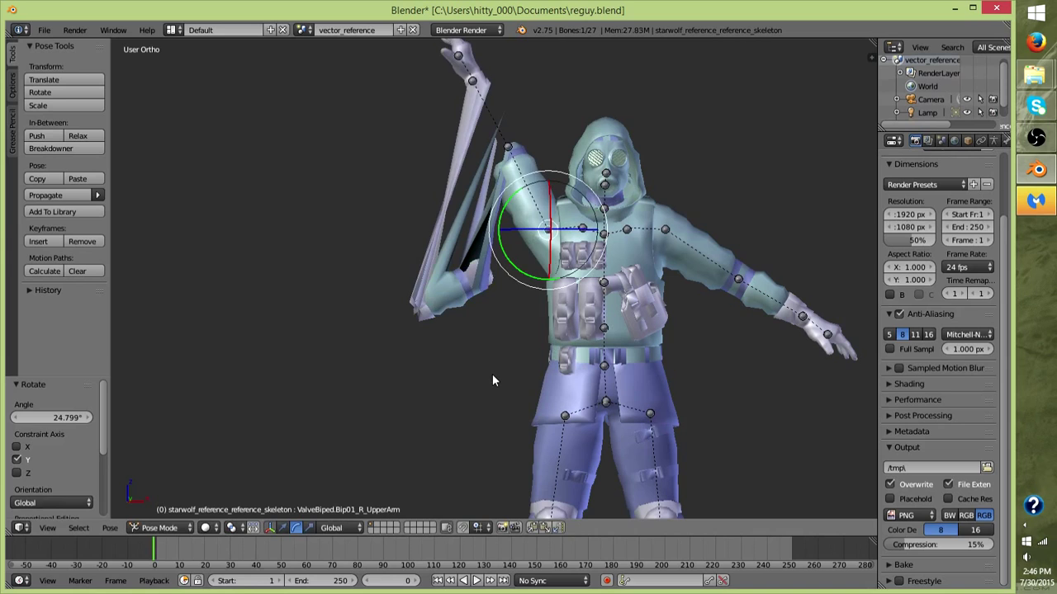
Step: Clear the arm's pose rotation and location, then put the character mesh into Weight Paint
key("alt+r")
key("alt+g")
scroll(482, 375, "up", 4)
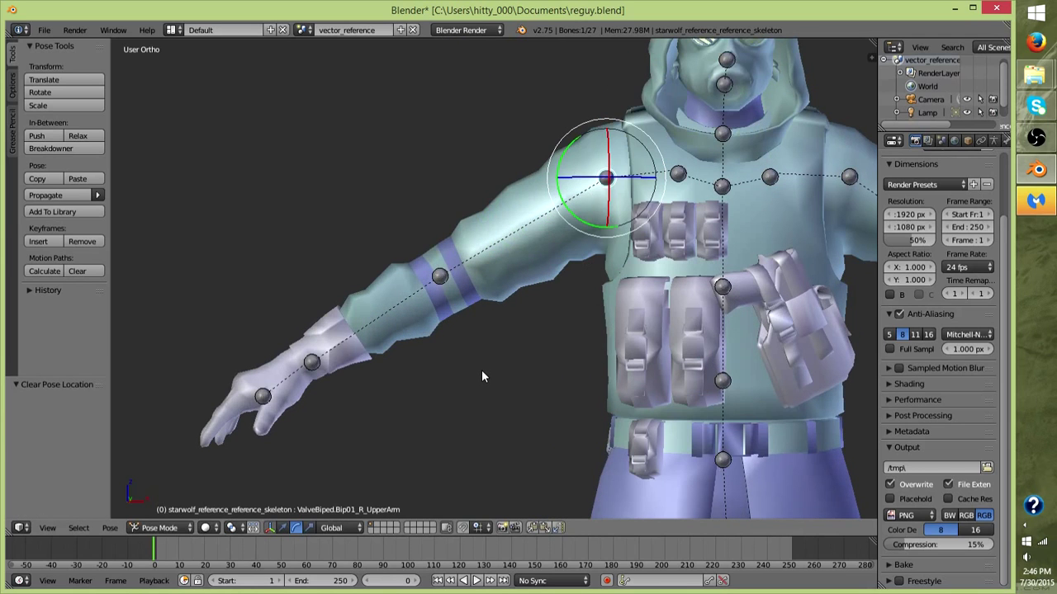
right_click(538, 262)
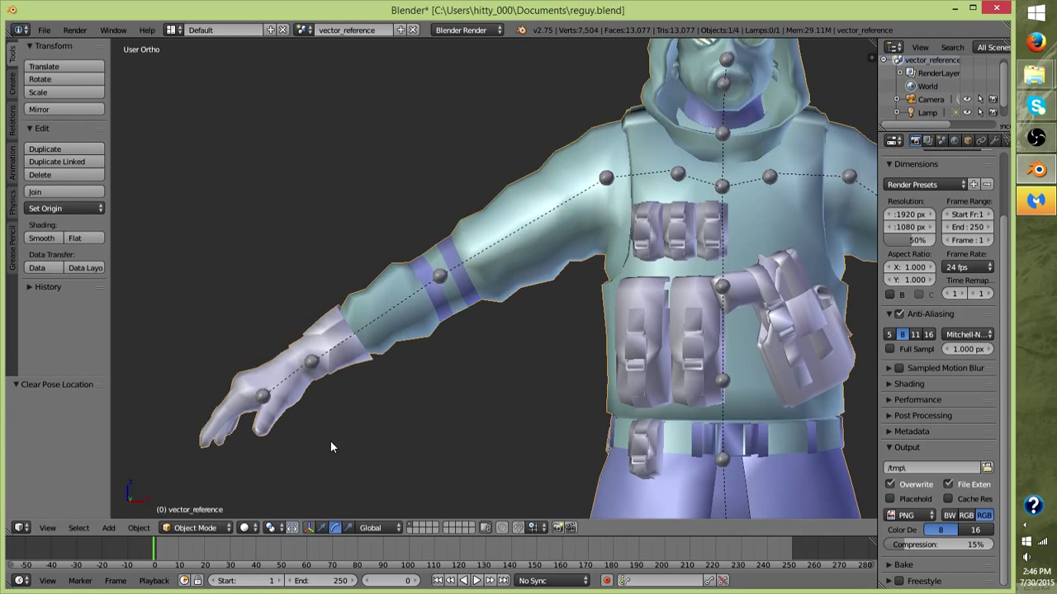
left_click(195, 528)
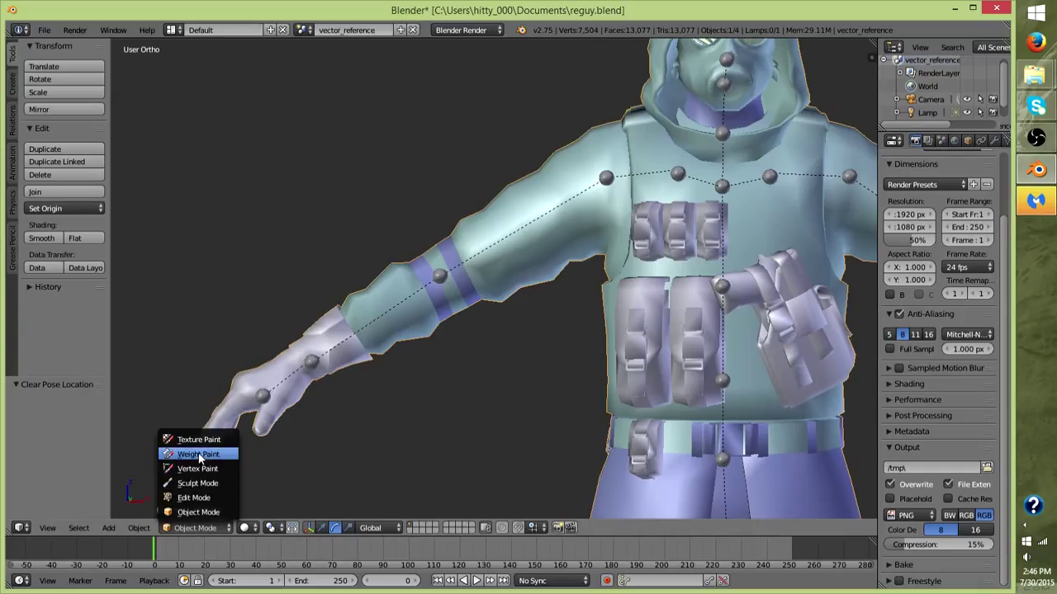
left_click(199, 455)
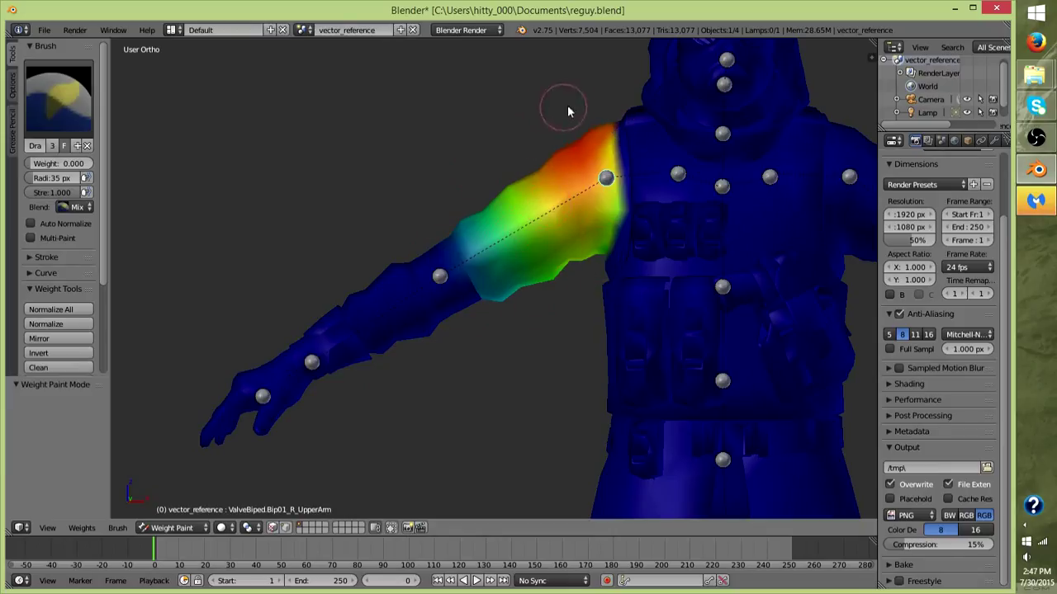
Step: Select the R_Forearm bone, set brush weight to 1.000 and paint the forearm full weight
left_click(171, 527)
left_click(175, 512)
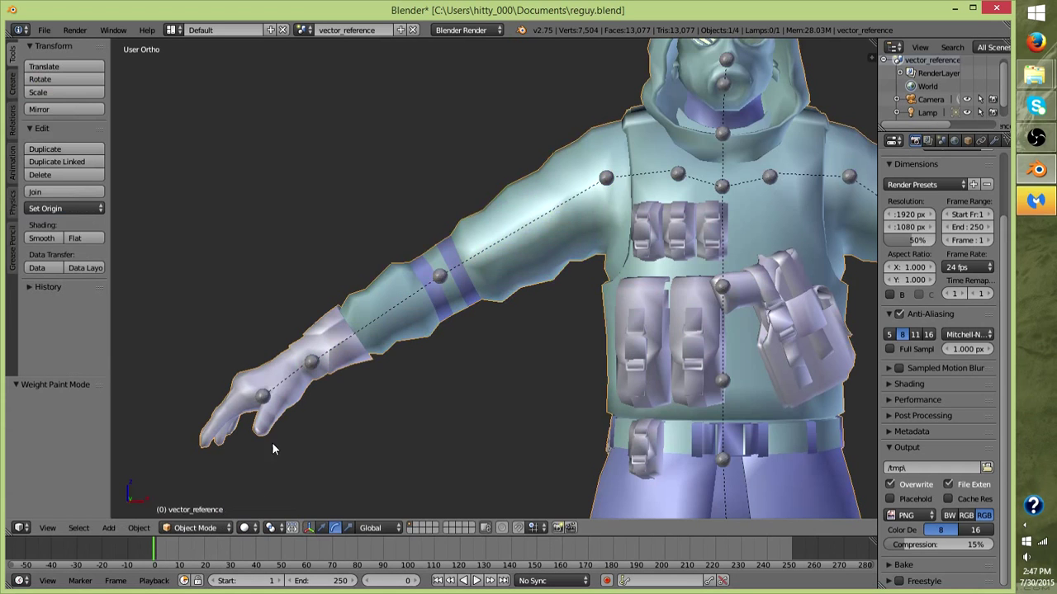
right_click(427, 283)
key("ctrl+Tab")
left_click(170, 527)
left_click(206, 453)
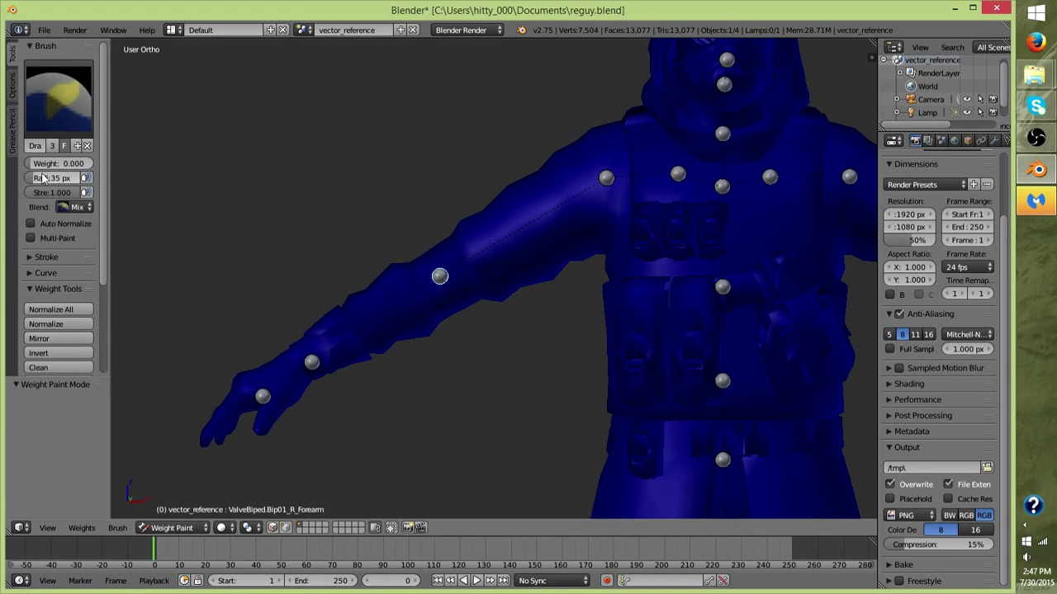
left_click_drag(51, 164, 93, 164)
mouse_move(438, 229)
left_mouse_down()
mouse_move(465, 296)
mouse_move(395, 277)
mouse_move(437, 323)
mouse_move(378, 289)
mouse_move(346, 293)
mouse_move(391, 335)
mouse_move(454, 353)
mouse_move(434, 260)
mouse_move(495, 327)
left_mouse_up()
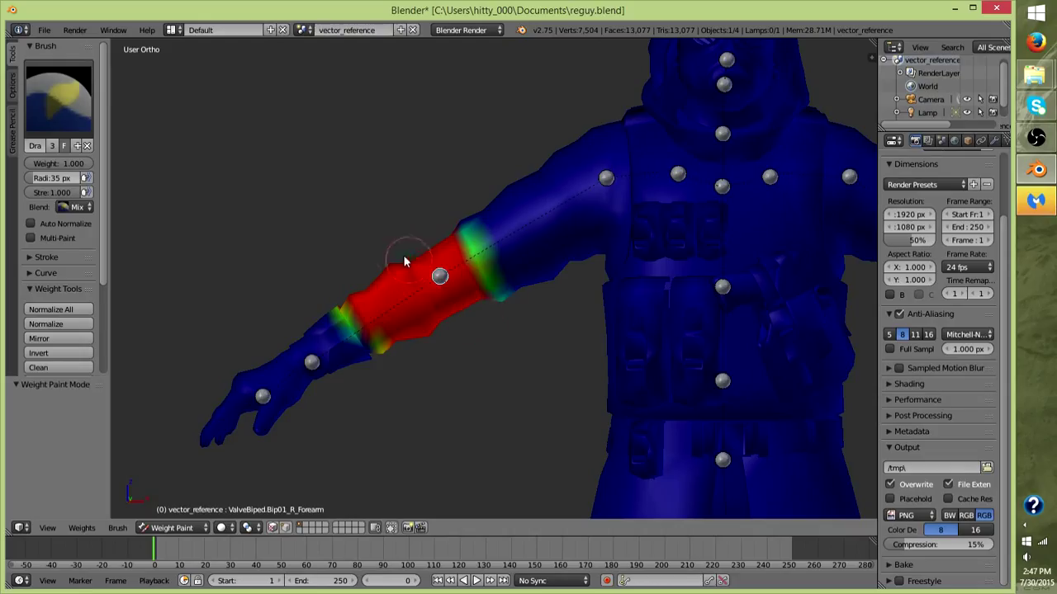
Step: Select the R_Hand bone, paint the right hand full weight, then return to Object Mode
left_click(175, 527)
left_click(176, 513)
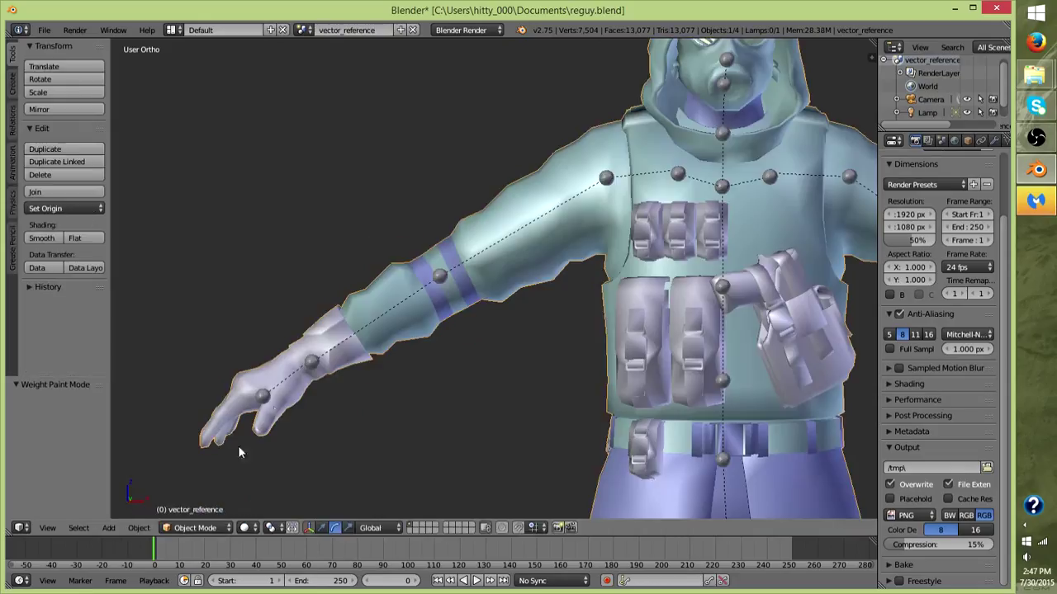
right_click(309, 365)
right_click(382, 320)
left_click(195, 527)
left_click(188, 454)
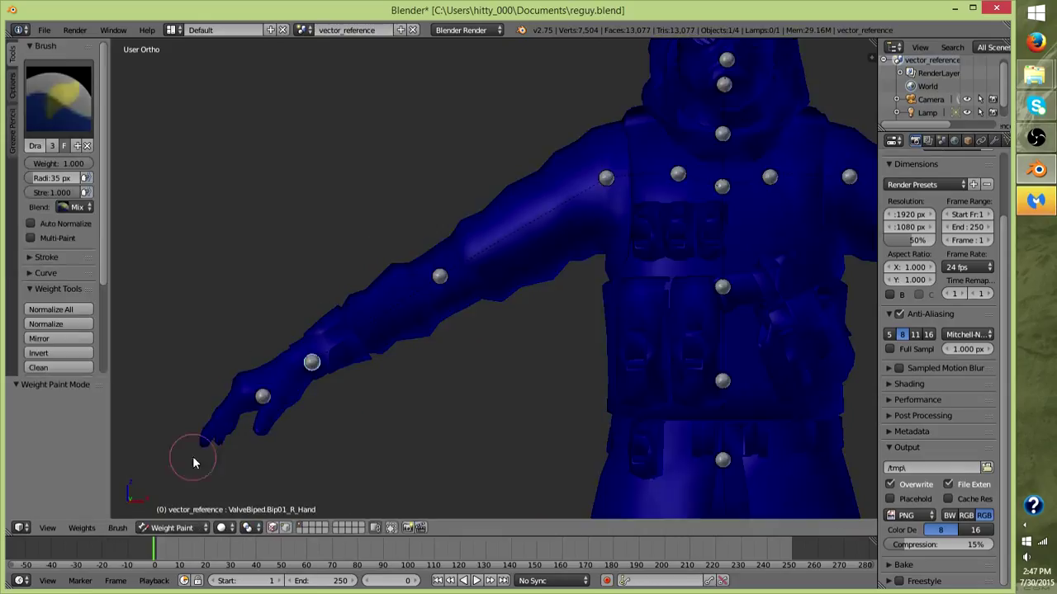
mouse_move(179, 393)
left_mouse_down()
mouse_move(230, 413)
mouse_move(247, 444)
mouse_move(298, 459)
mouse_move(258, 390)
mouse_move(291, 339)
mouse_move(299, 354)
mouse_move(310, 331)
mouse_move(343, 389)
mouse_move(320, 330)
left_mouse_up()
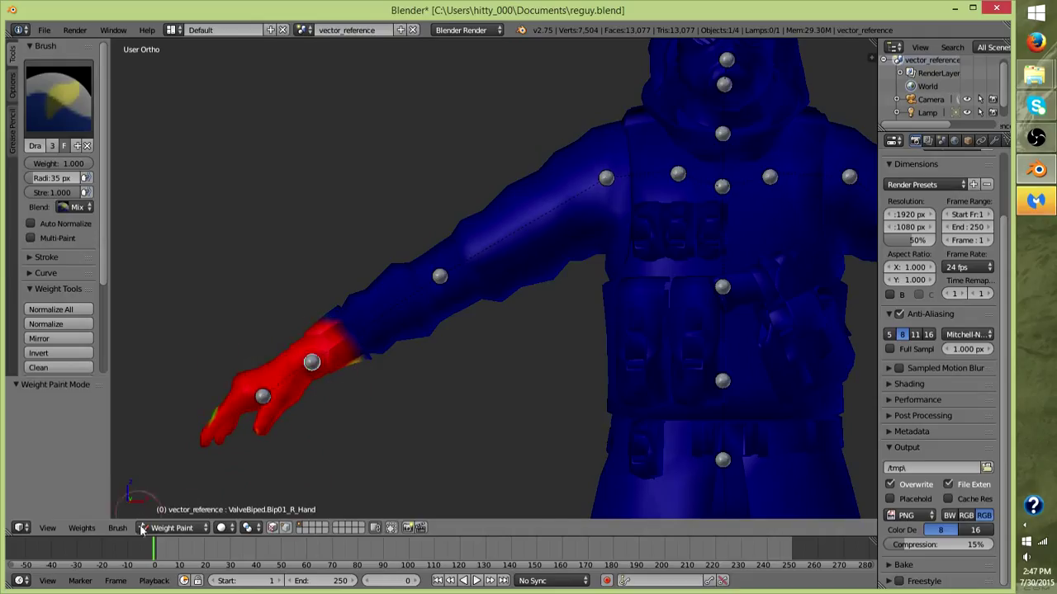
left_click(169, 528)
left_click(170, 509)
scroll(333, 410, "down", 2)
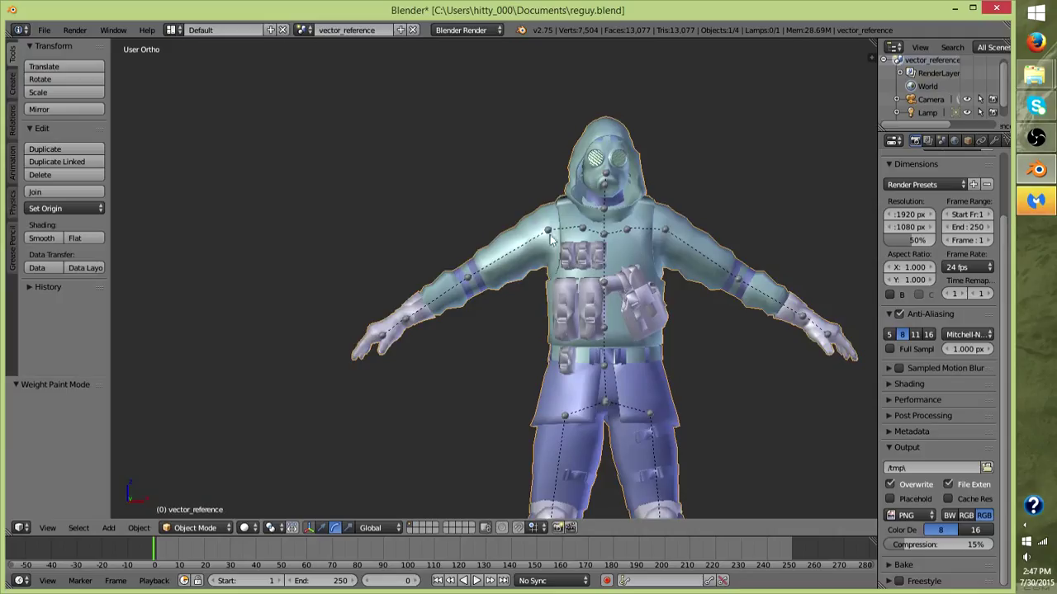
scroll(342, 348, "up", 3)
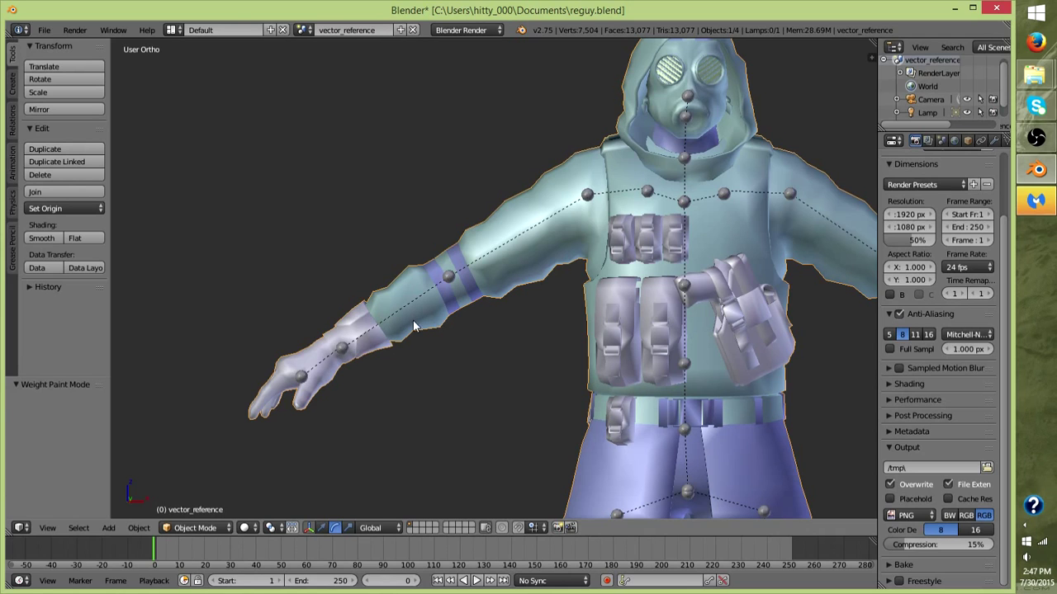
Step: Show the R_UpperArm weights in Weight Paint and orbit around the character to inspect them
key("ctrl+Tab")
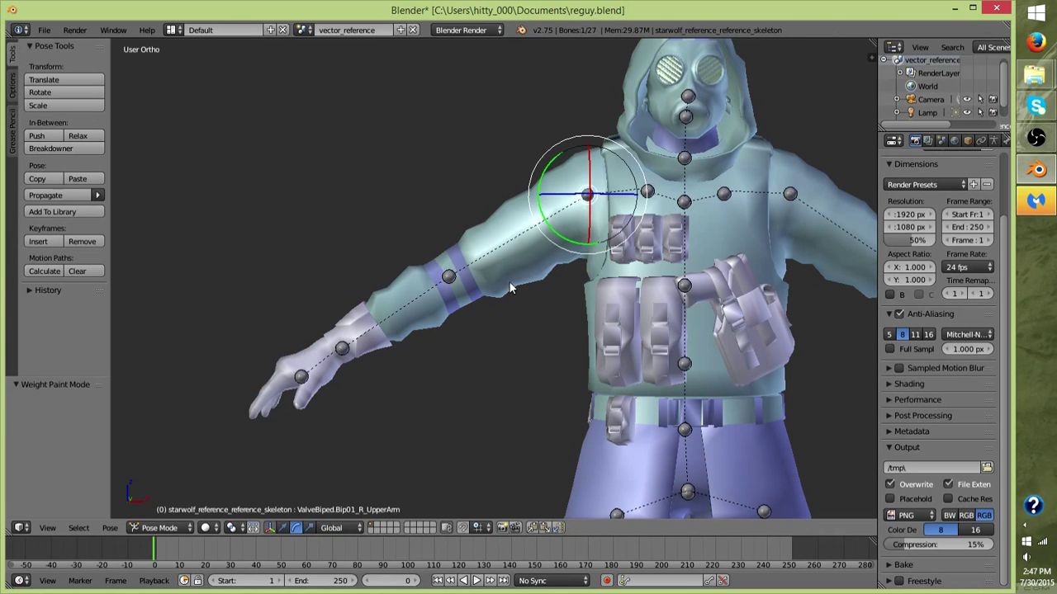
key("ctrl+Tab")
left_click(196, 528)
left_click(186, 455)
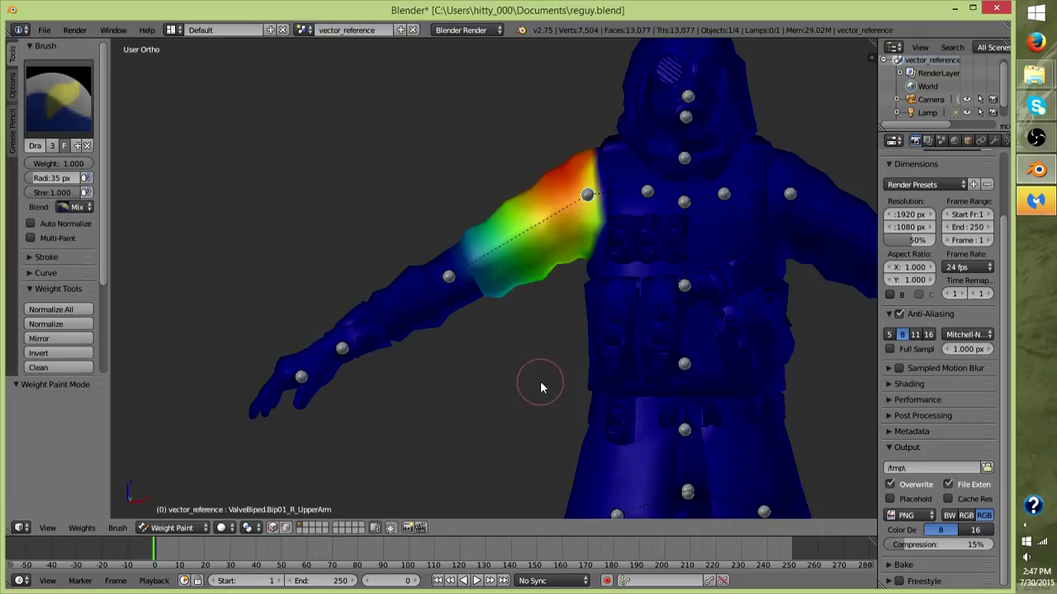
mouse_move(476, 396)
middle_mouse_down()
mouse_move(444, 397)
mouse_move(466, 404)
mouse_move(470, 428)
mouse_move(455, 491)
mouse_move(436, 468)
mouse_move(435, 351)
mouse_move(448, 366)
middle_mouse_up()
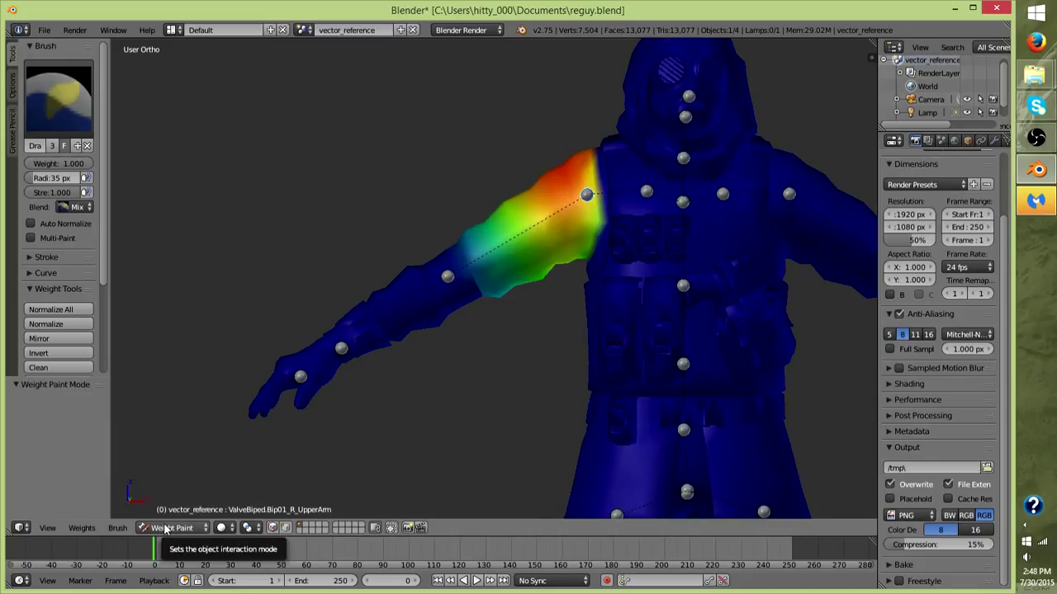
scroll(335, 408, "down", 6)
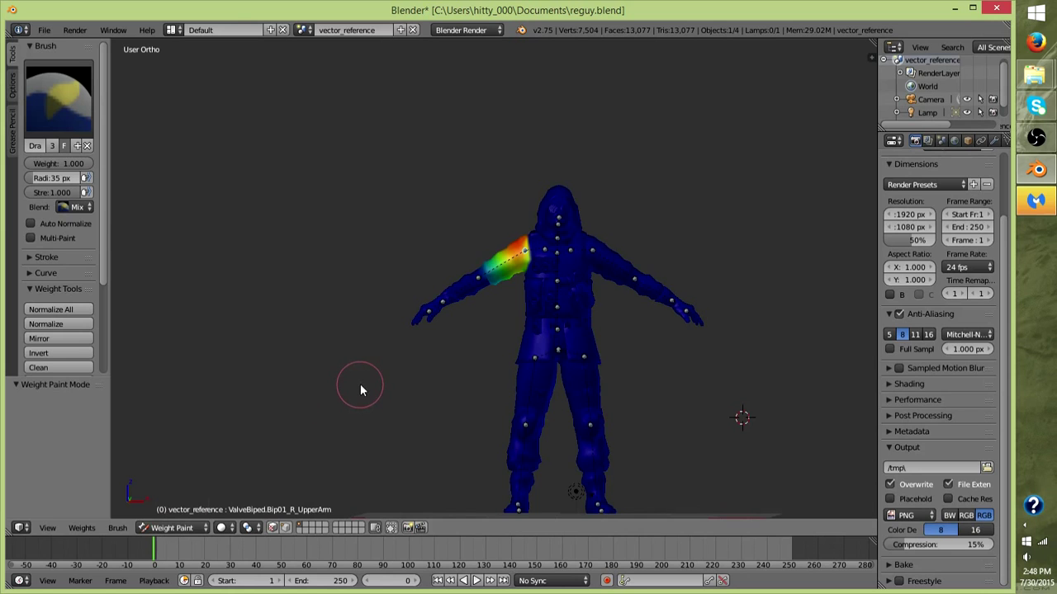
scroll(360, 385, "up", 5)
Step: Toggle into Pose Mode to test the upper arm bend, then clear its rotation back to rest
left_click(177, 527)
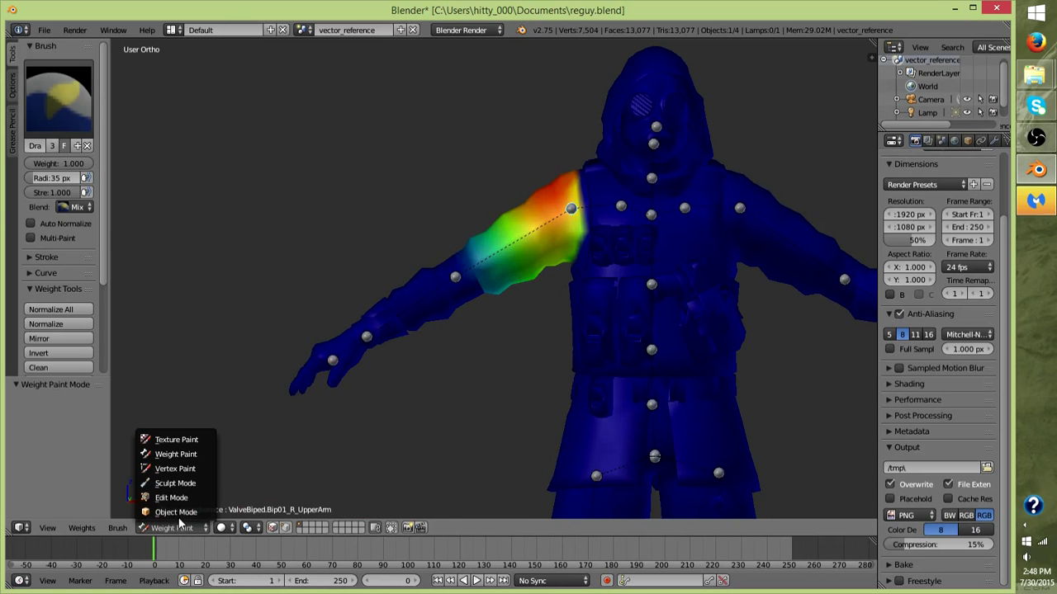
left_click(176, 512)
key("ctrl+Tab")
key("ctrl+Tab")
key("bracketleft")
key("ctrl+Tab")
key("ctrl+Tab")
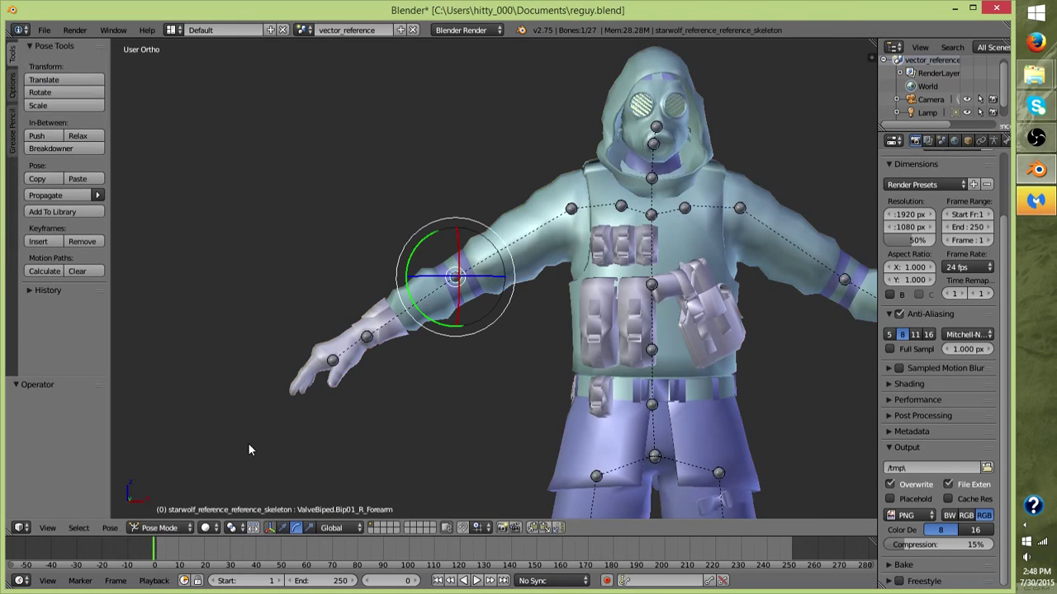
key("ctrl+Tab")
key("bracketleft")
key("ctrl+Tab")
key("ctrl+Tab")
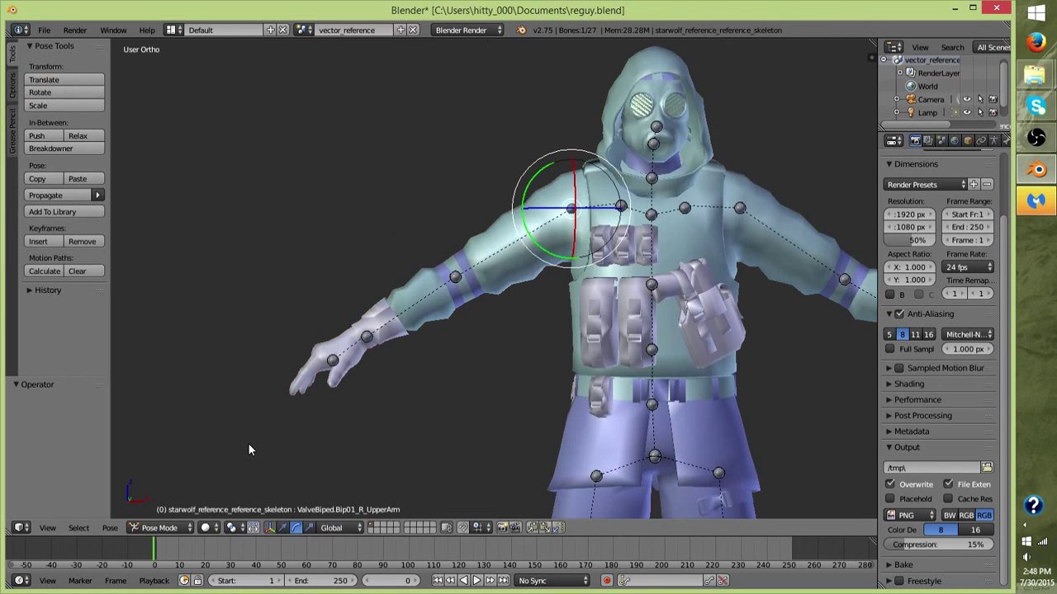
key("alt+r")
key("alt+r")
key("ctrl+Tab")
key("ctrl+Tab")
key("ctrl+Tab")
scroll(688, 381, "down", 4)
middle_click_drag(688, 381, 629, 357)
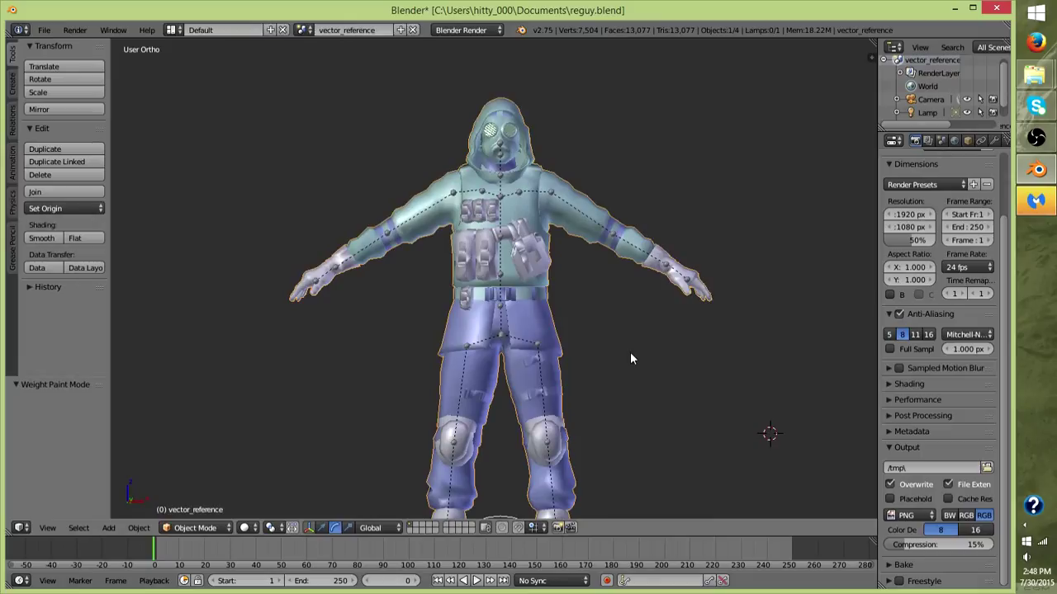
left_click(630, 352)
middle_click_drag(632, 328, 628, 374)
left_click(171, 529)
right_click(582, 244)
key("ctrl+Tab")
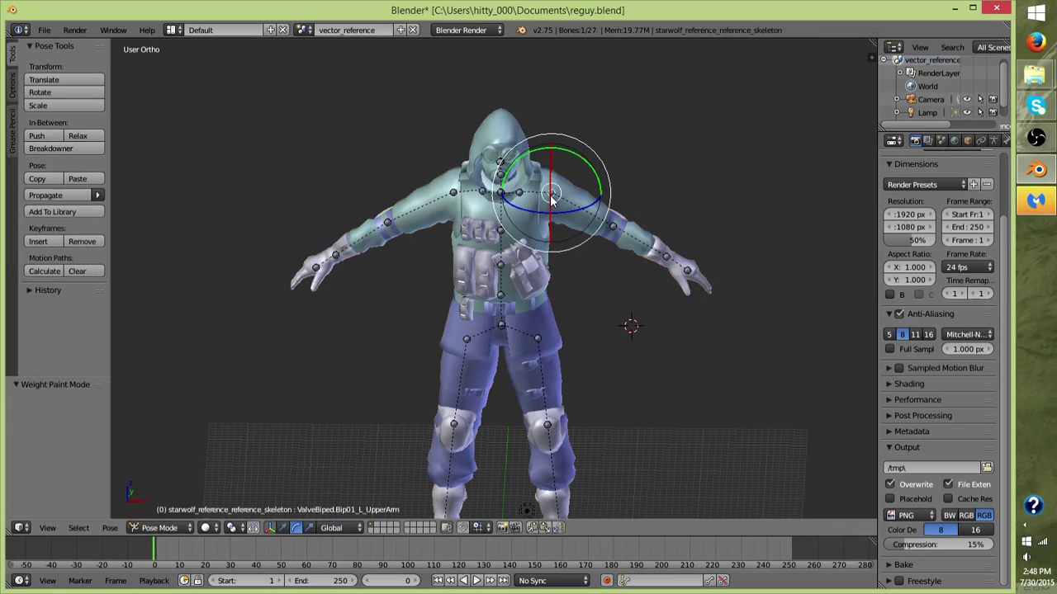
middle_click_drag(600, 285, 601, 264)
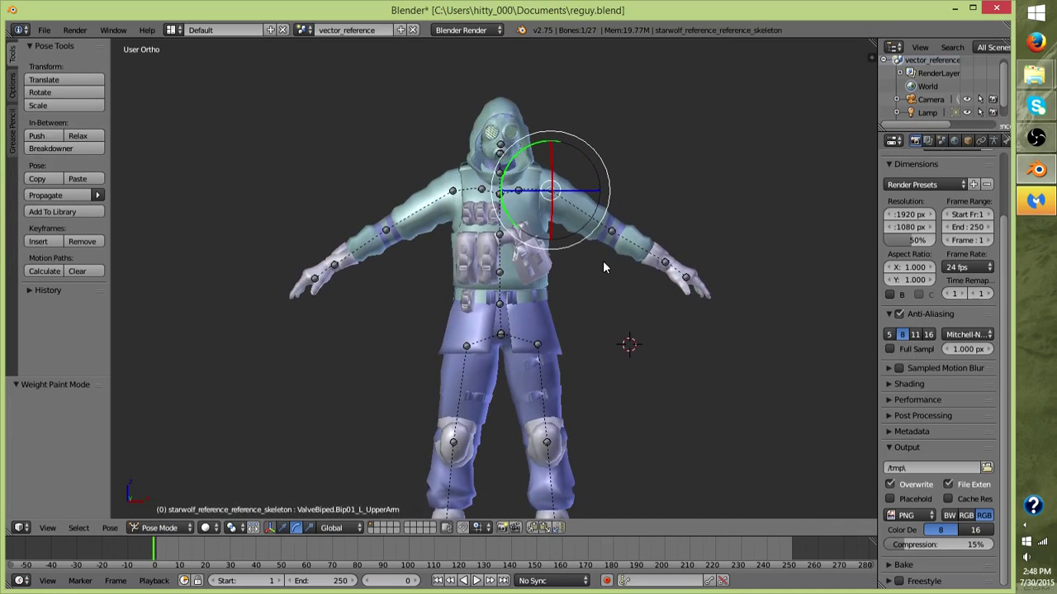
right_click(539, 264)
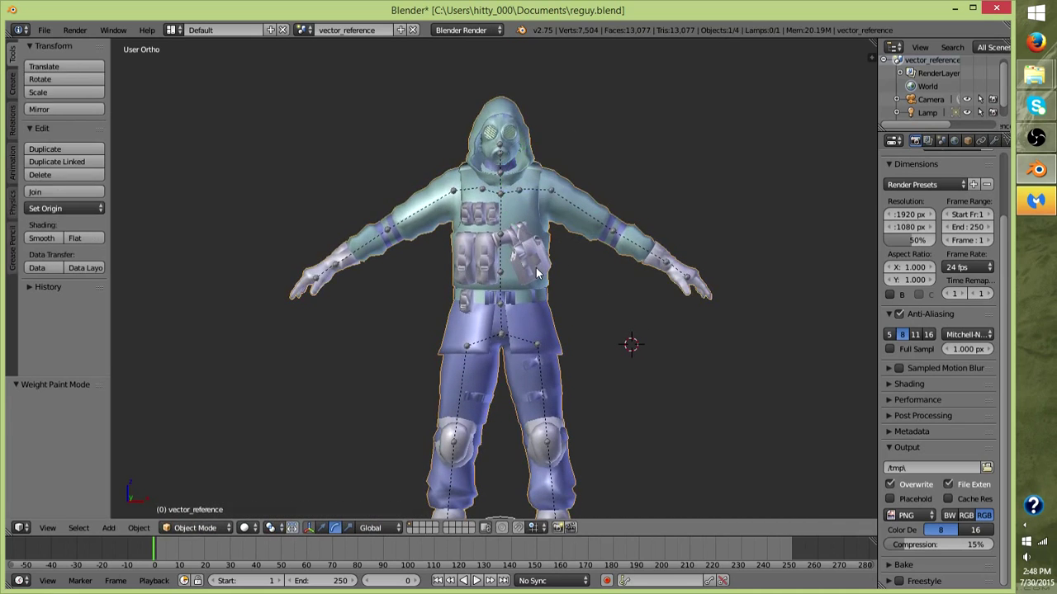
left_click(190, 529)
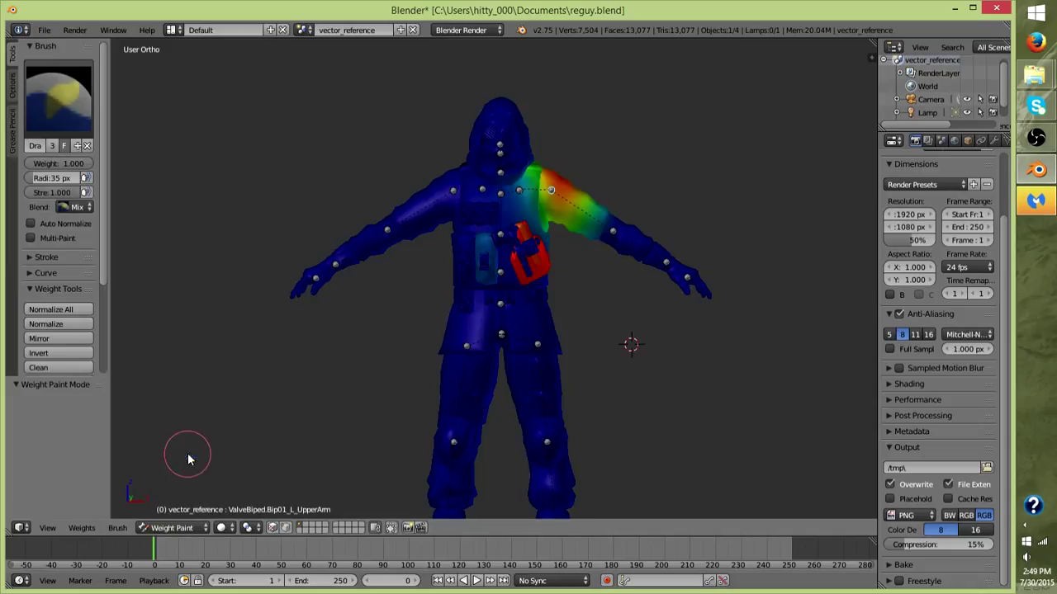
left_click(175, 528)
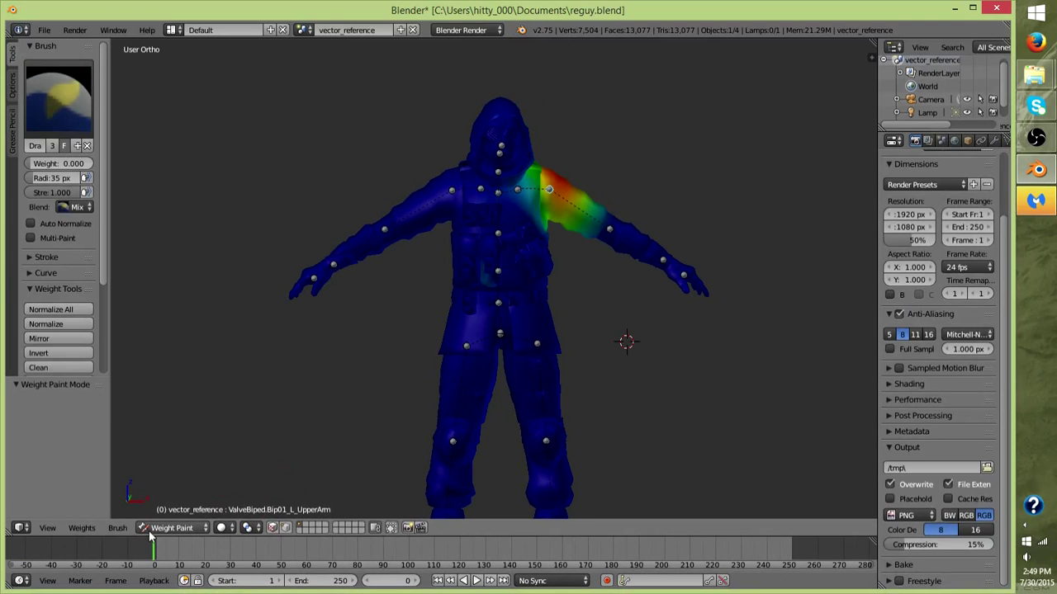
left_click(177, 528)
left_click(175, 513)
scroll(453, 336, "down", 4)
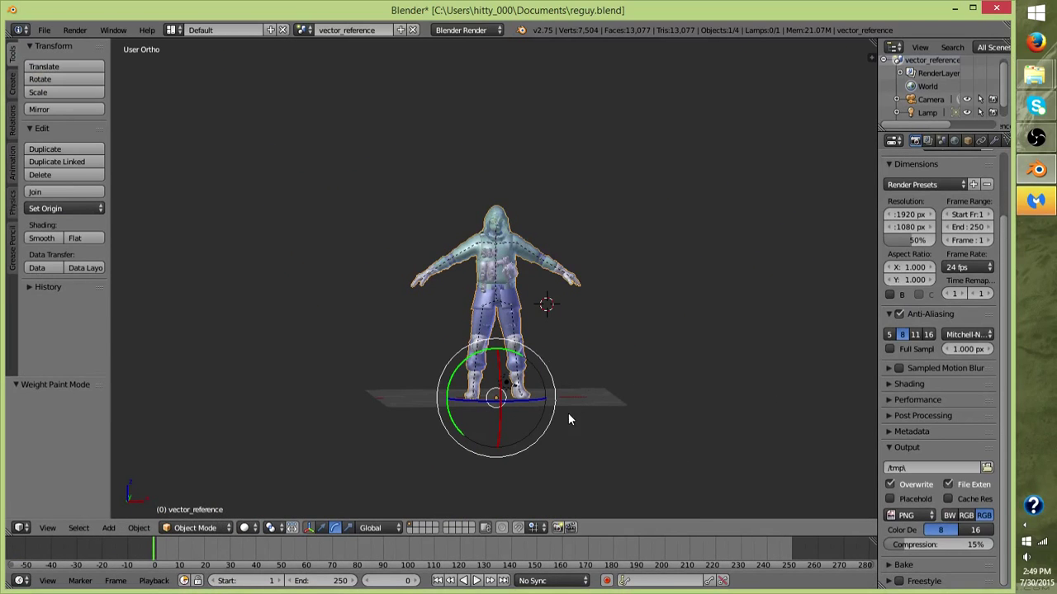
scroll(537, 430, "up", 6)
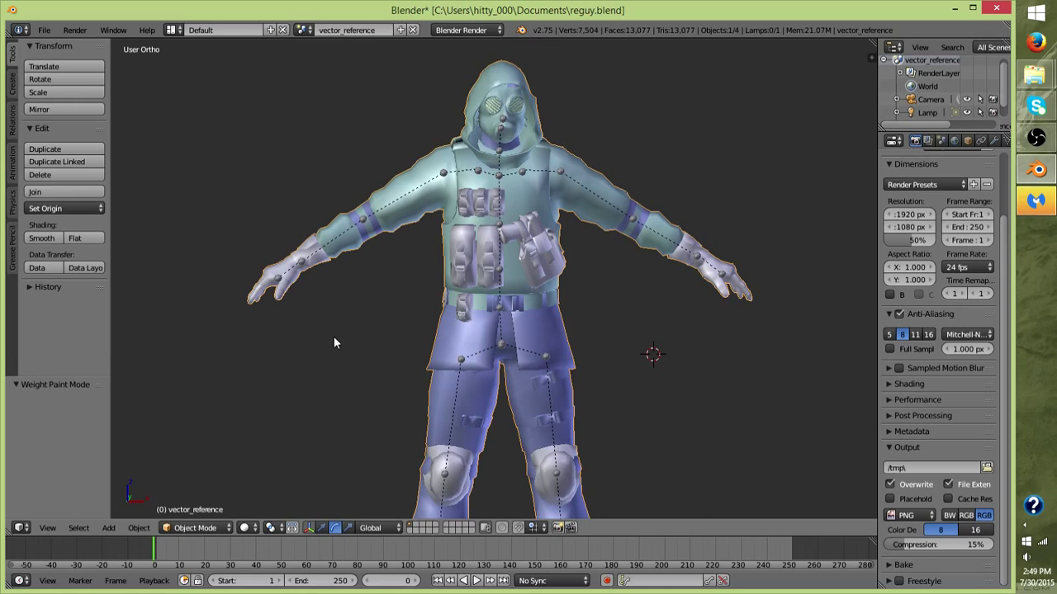
middle_click_drag(335, 337, 302, 389)
scroll(303, 390, "down", 3)
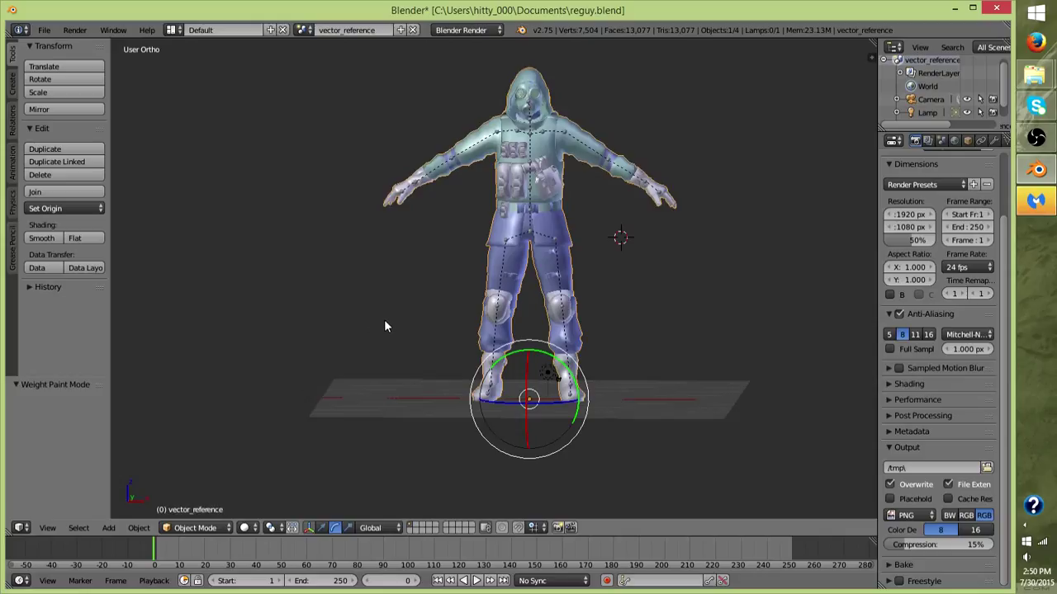
Step: Make the R_Thigh bone active and put the character mesh into Weight Paint
right_click(524, 245)
key("ctrl+Tab")
right_click(516, 262, "shift")
left_click(203, 529)
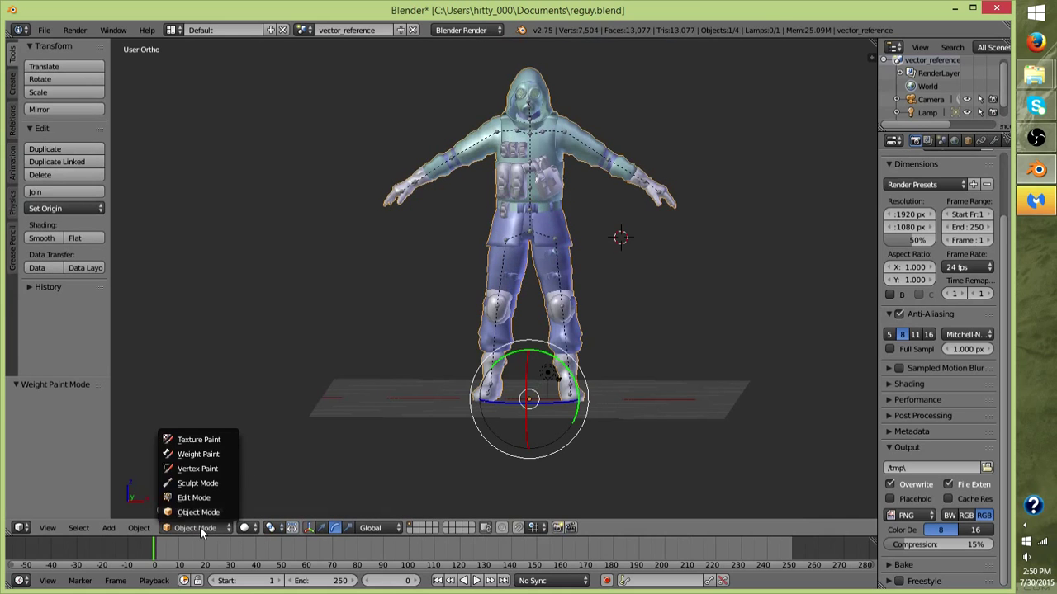
left_click(213, 455)
Step: Orbit around the character to inspect the thigh weights, then switch the mesh to Object Mode
scroll(560, 356, "up", 8)
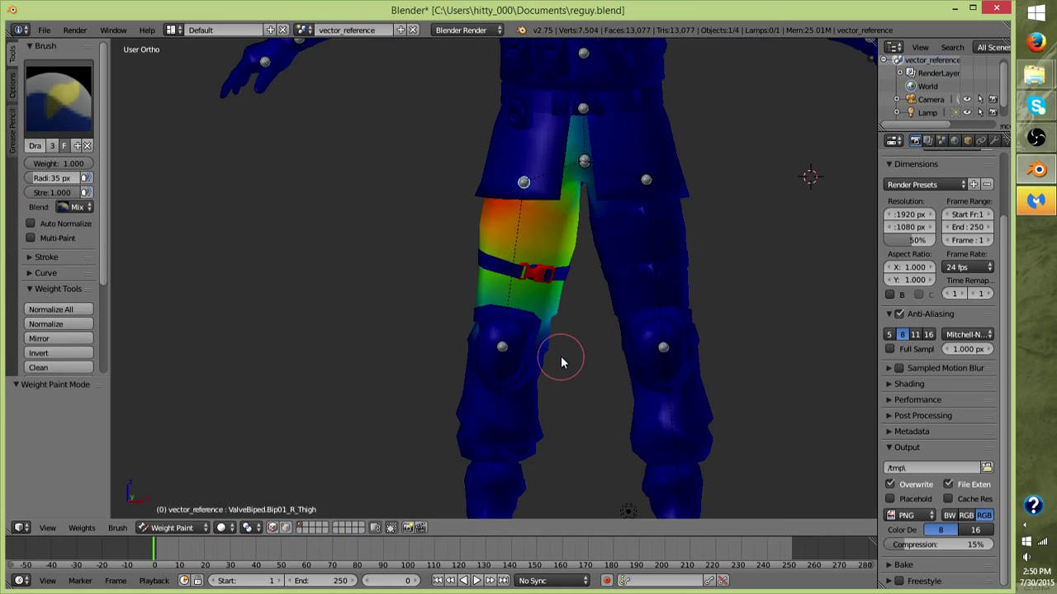
scroll(644, 326, "down", 3)
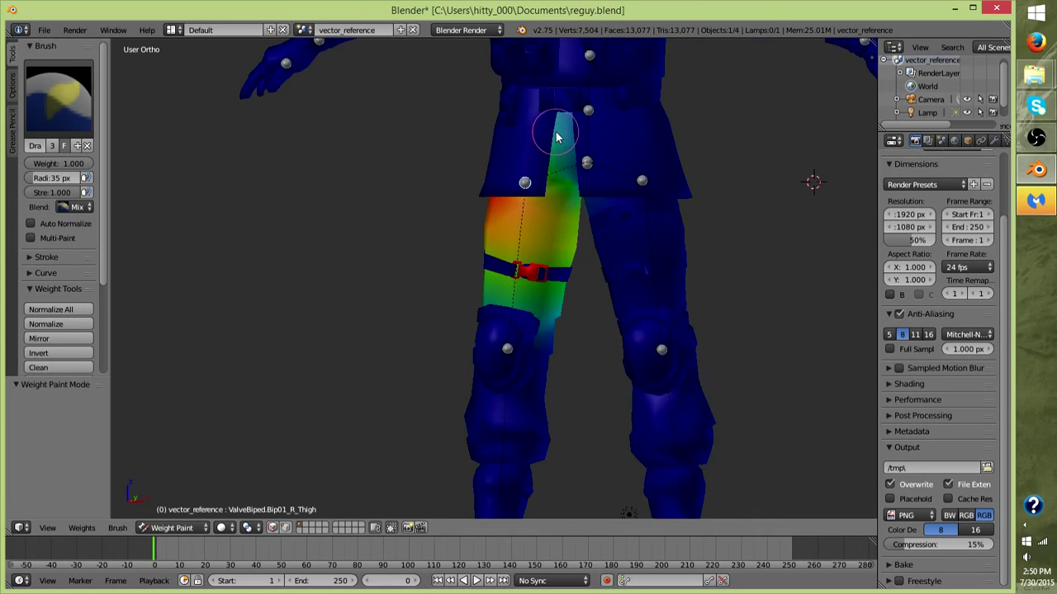
middle_click_drag(586, 138, 520, 186)
middle_click_drag(449, 123, 514, 118)
mouse_move(402, 134)
middle_mouse_down()
mouse_move(529, 230)
mouse_move(599, 208)
middle_mouse_up()
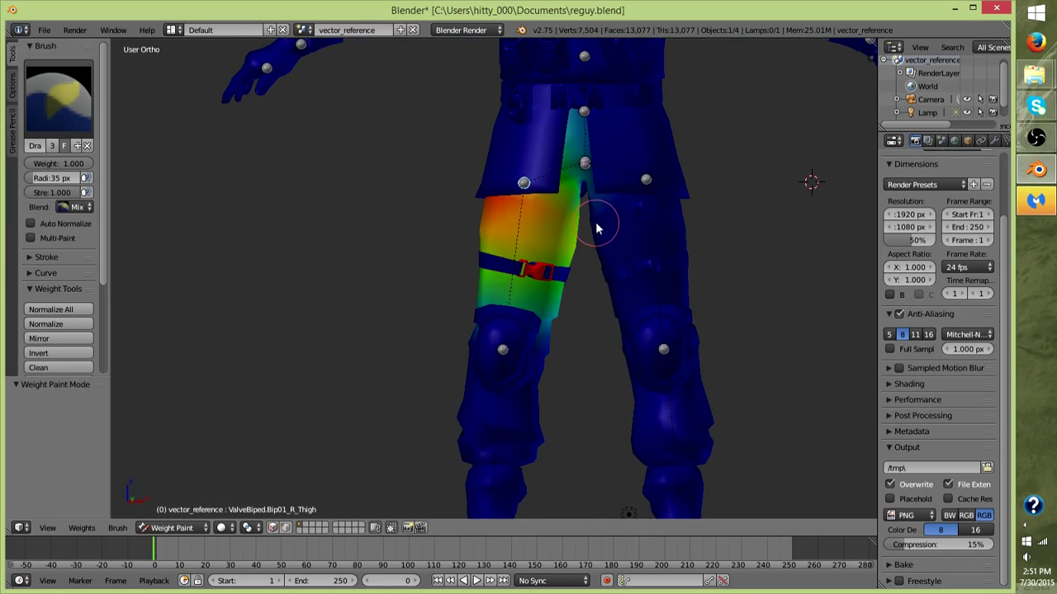
scroll(586, 135, "down", 5)
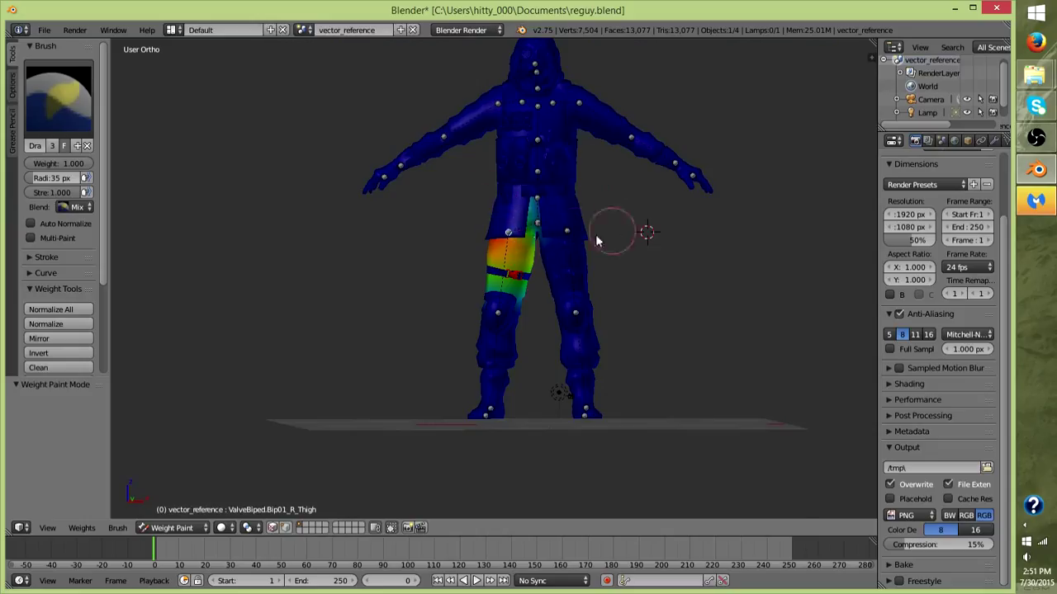
scroll(666, 313, "up", 5)
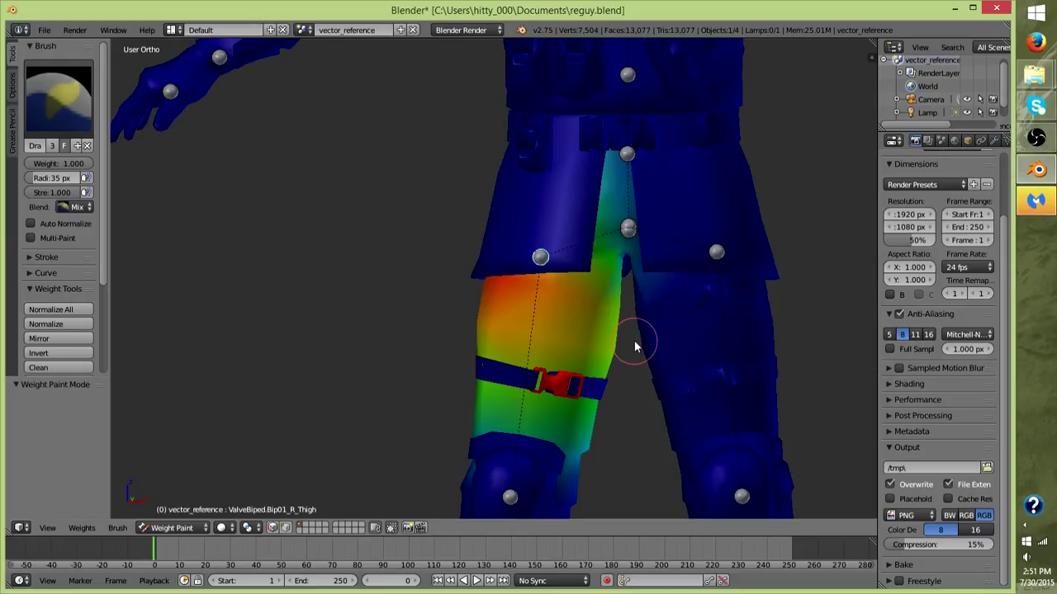
scroll(631, 339, "down", 3)
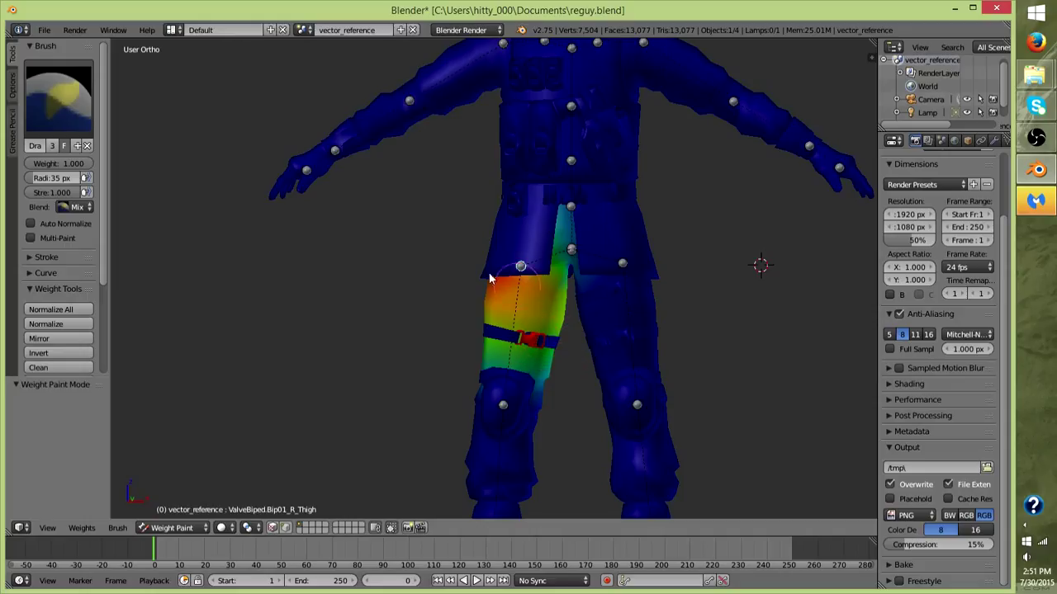
left_click(169, 528)
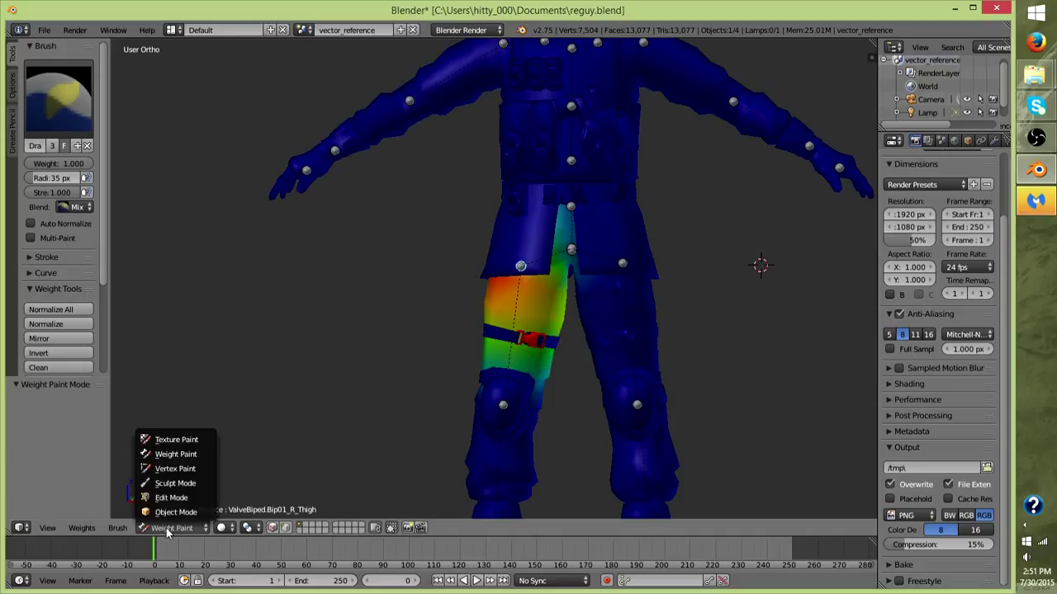
left_click(169, 513)
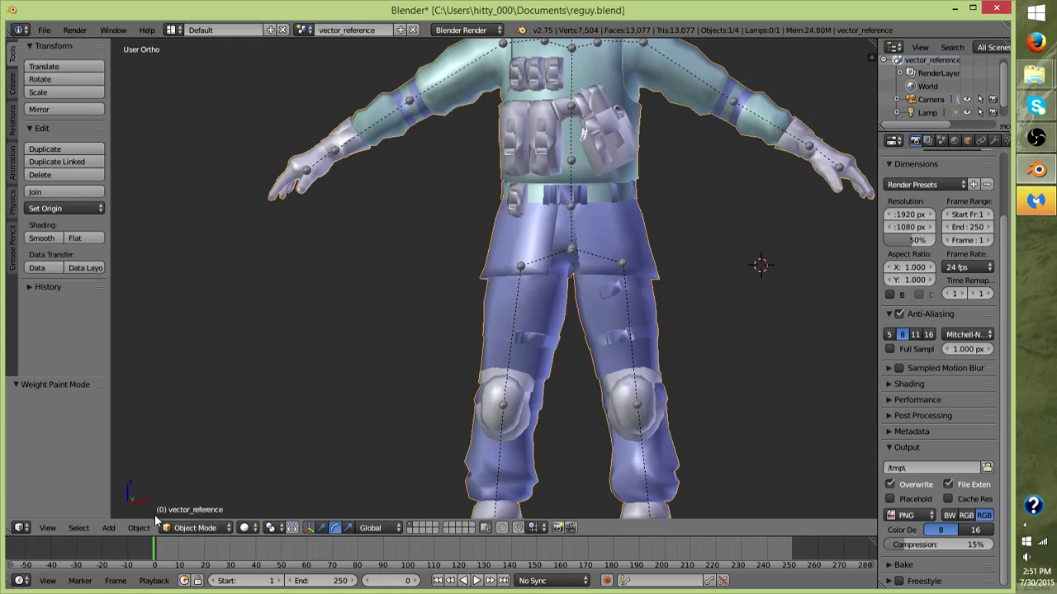
scroll(506, 328, "down", 3)
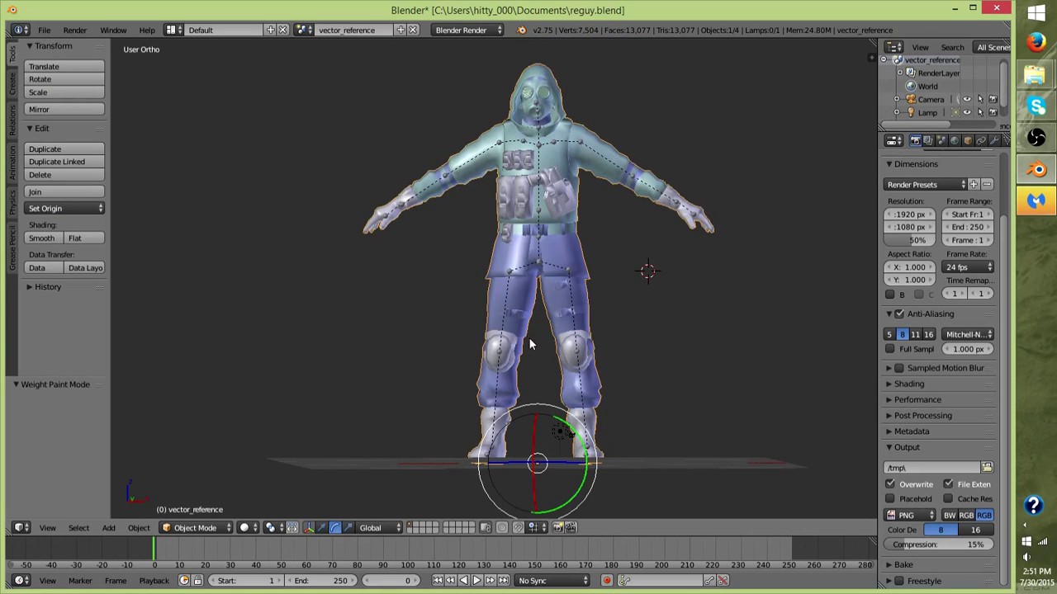
scroll(531, 336, "up", 5)
Step: In Edit Mode, select the linked coat flare faces at the hips with L and hide them
left_click(202, 528)
left_click(193, 498)
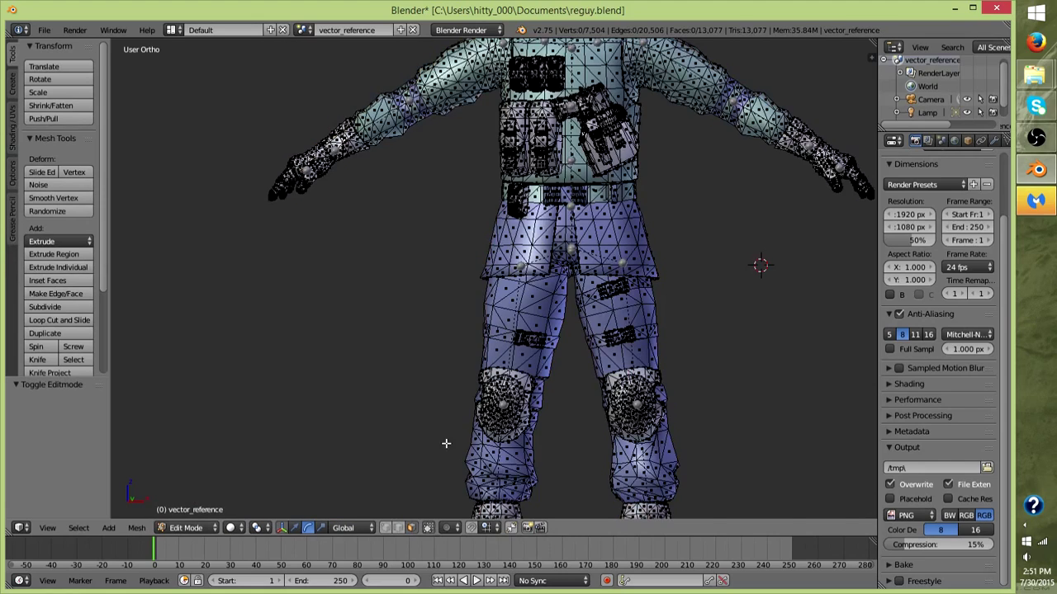
scroll(545, 392, "up", 5)
scroll(567, 401, "down", 3)
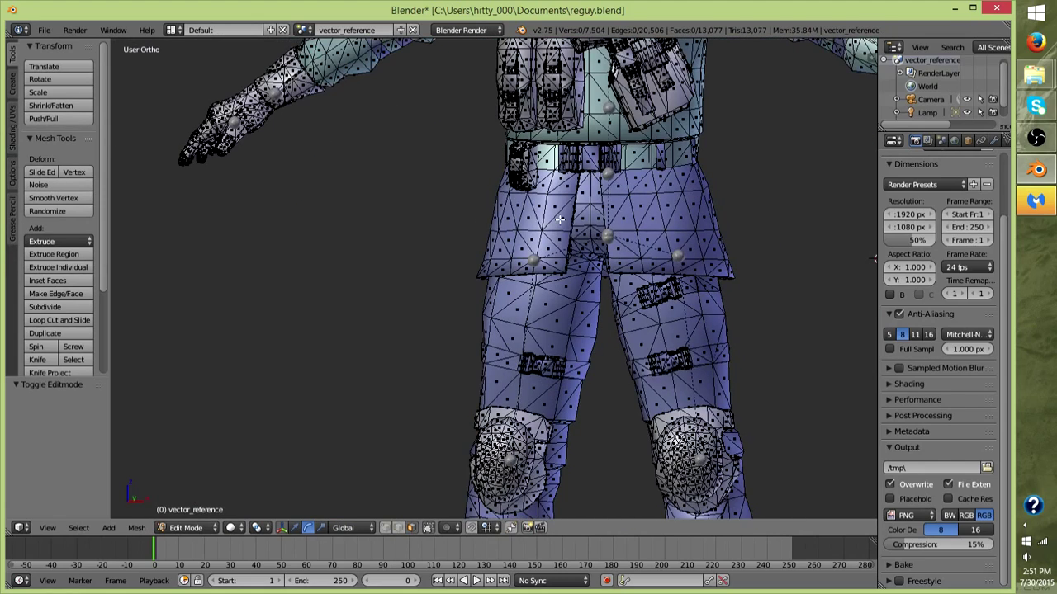
key("l")
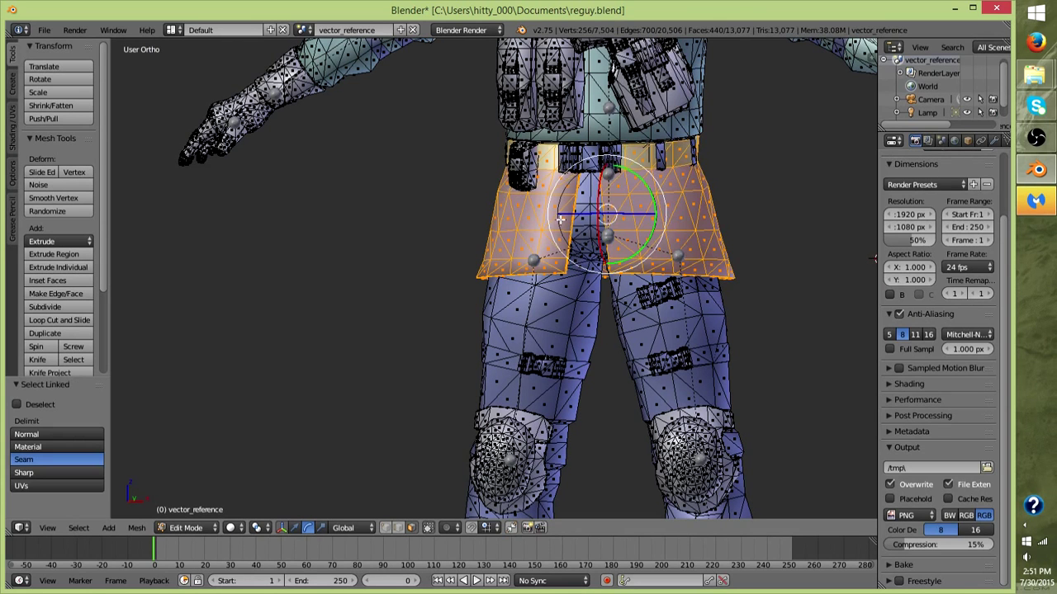
middle_click_drag(569, 240, 691, 299)
middle_click_drag(531, 291, 548, 281)
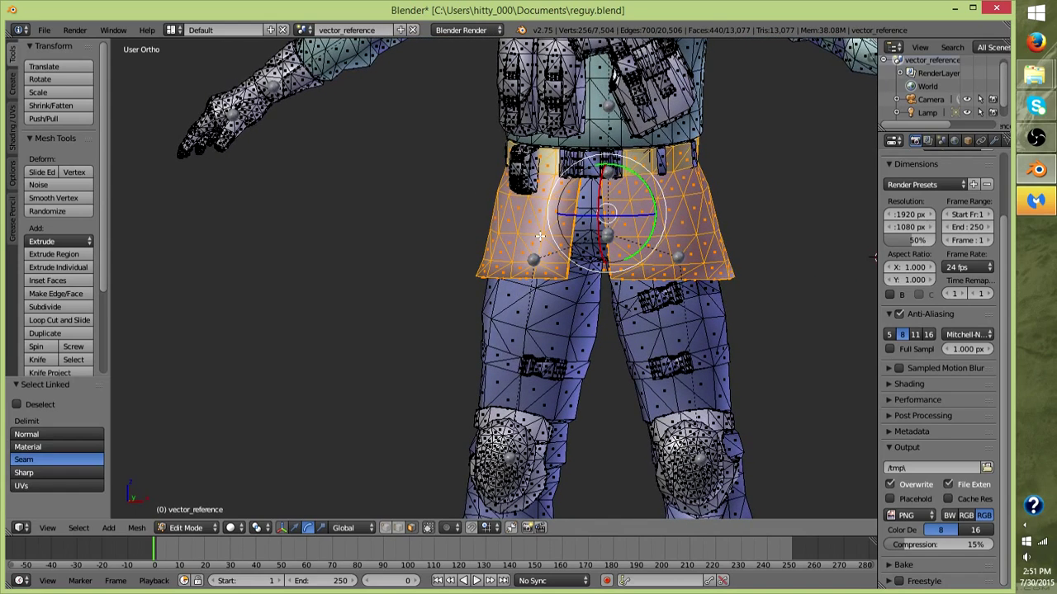
key("h")
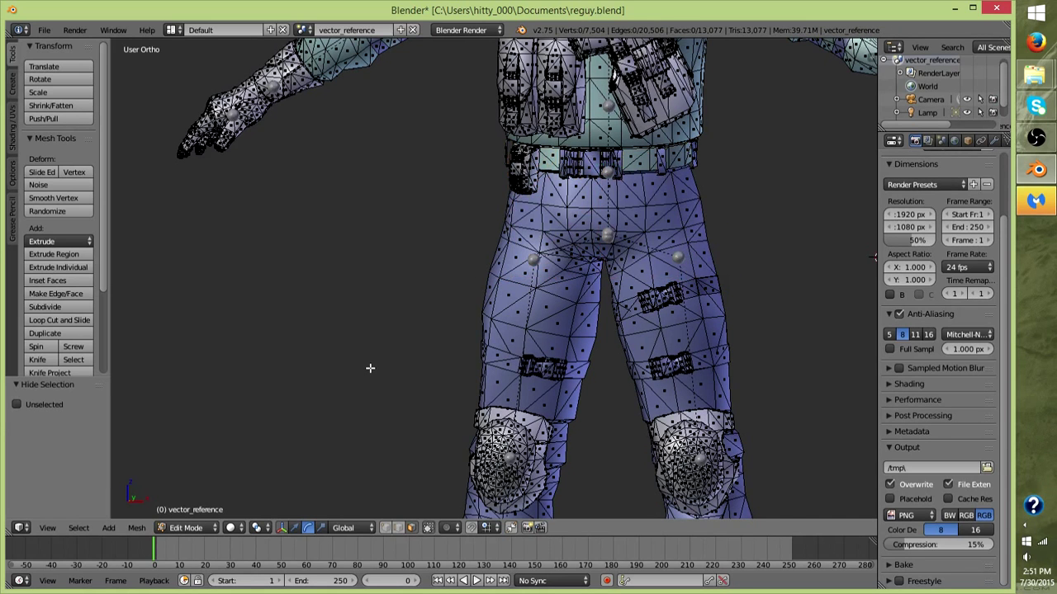
Step: Select all the remaining visible mesh and return to Object Mode
key("a")
scroll(369, 367, "down", 4)
scroll(368, 366, "down", 4)
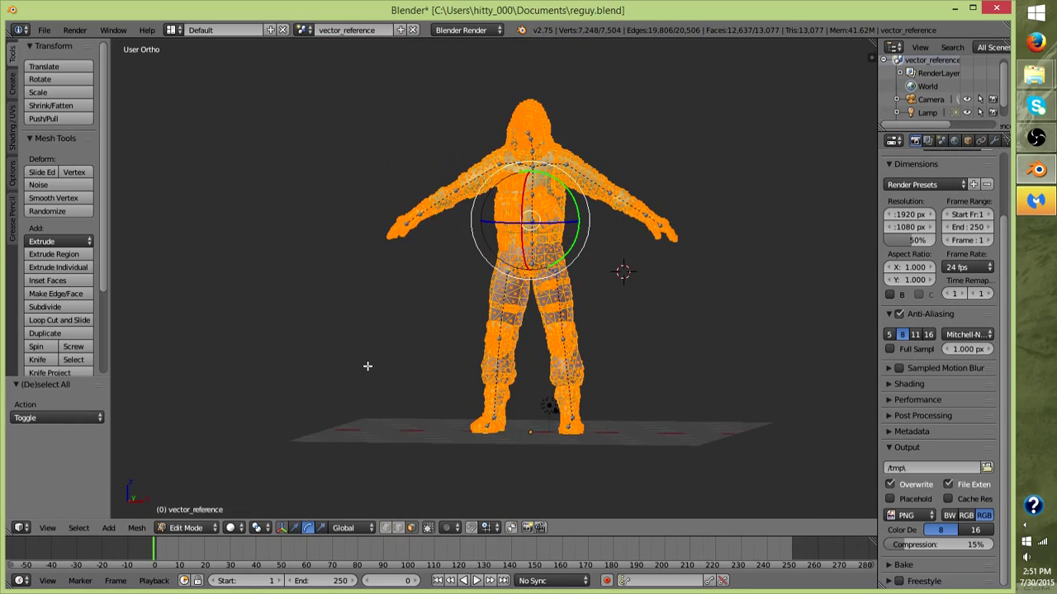
scroll(380, 340, "up", 7)
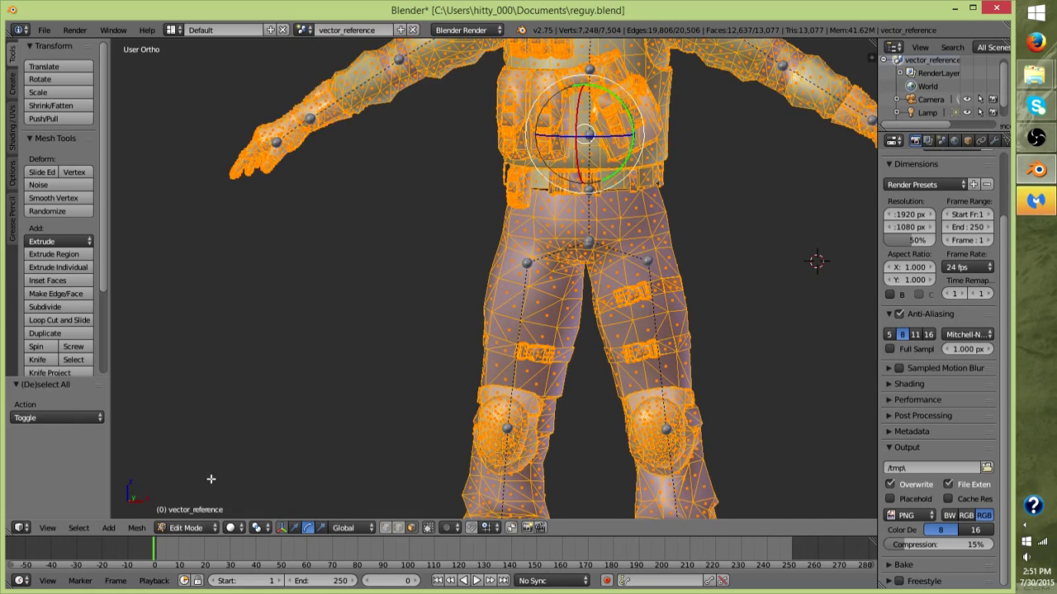
left_click(164, 529)
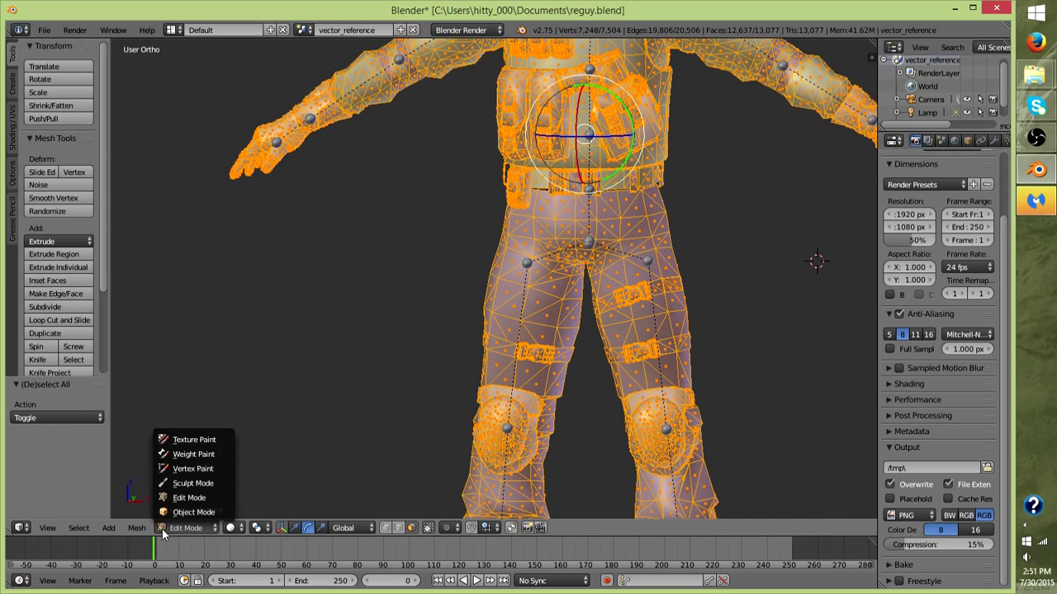
left_click(184, 511)
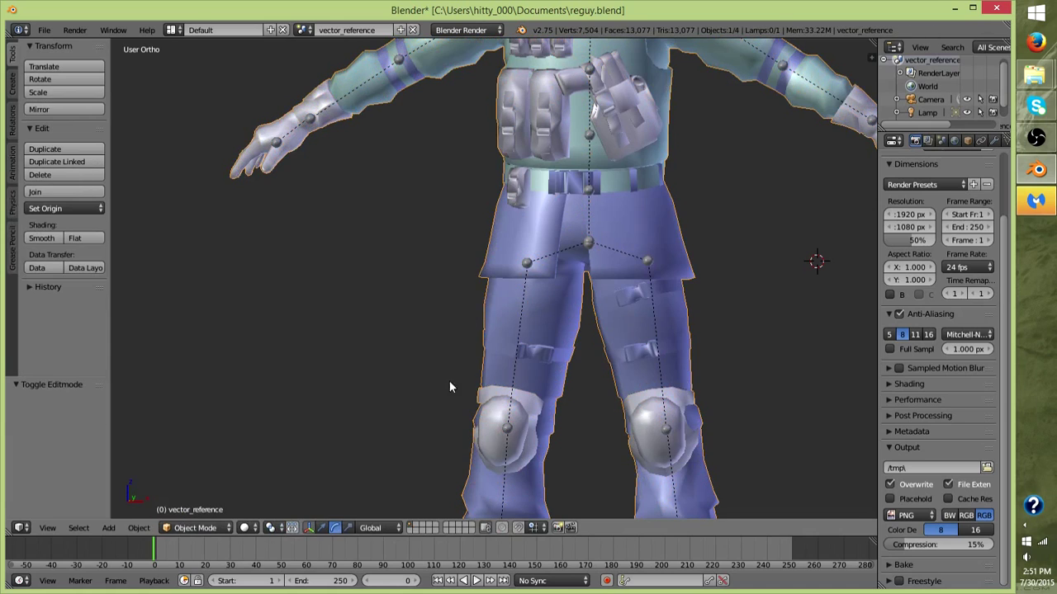
Step: Make the armature's R_Thigh bone active, then reselect the character mesh
right_click(529, 272)
key("ctrl+Tab")
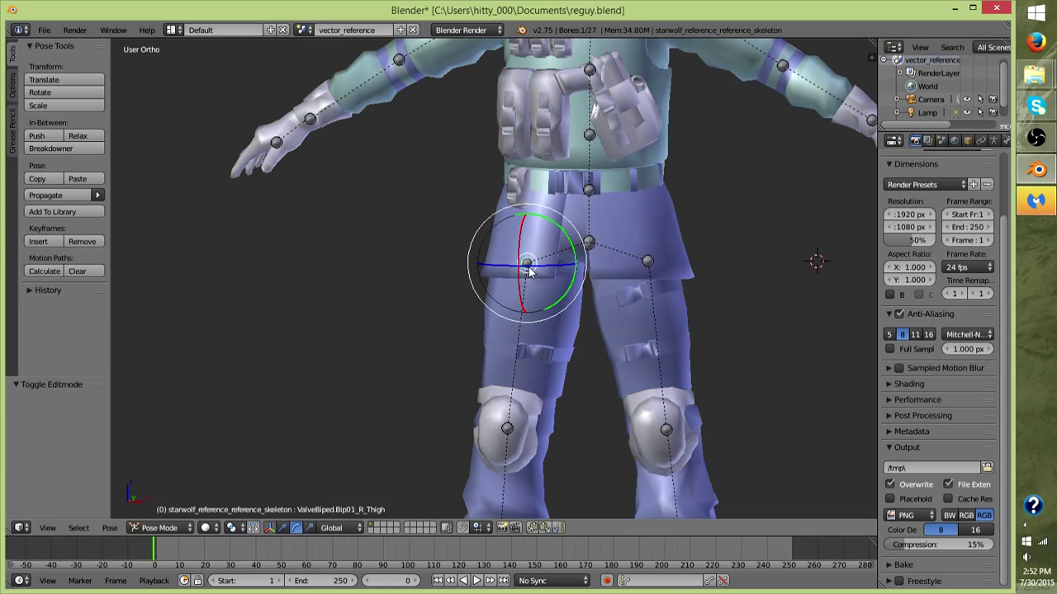
key("ctrl+Tab")
right_click(554, 333)
left_click(197, 528)
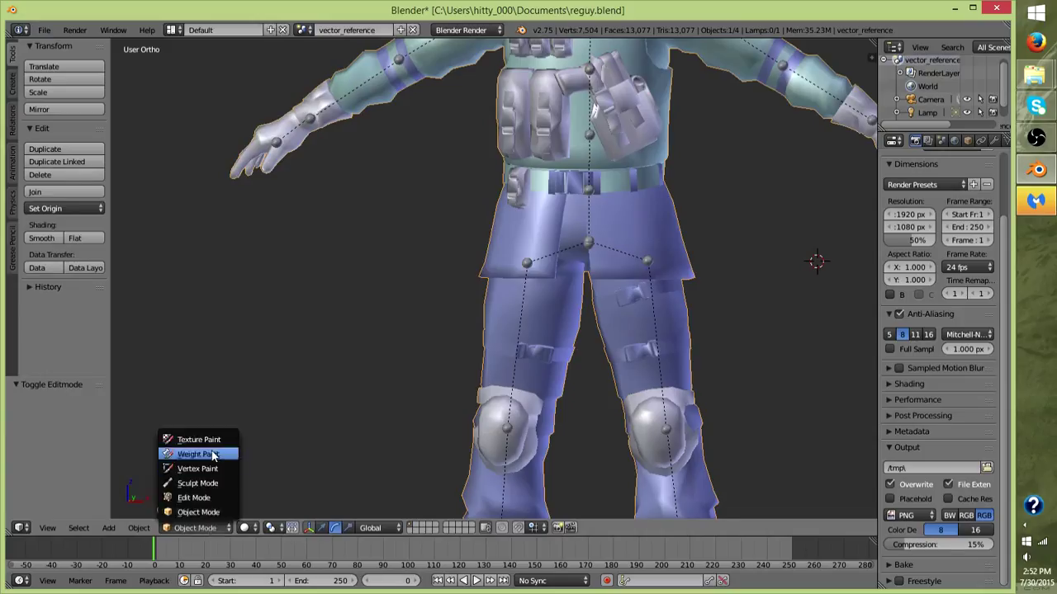
Step: Put vector_reference into Weight Paint and zoom around the hips to view the R_Thigh weights
left_click(210, 454)
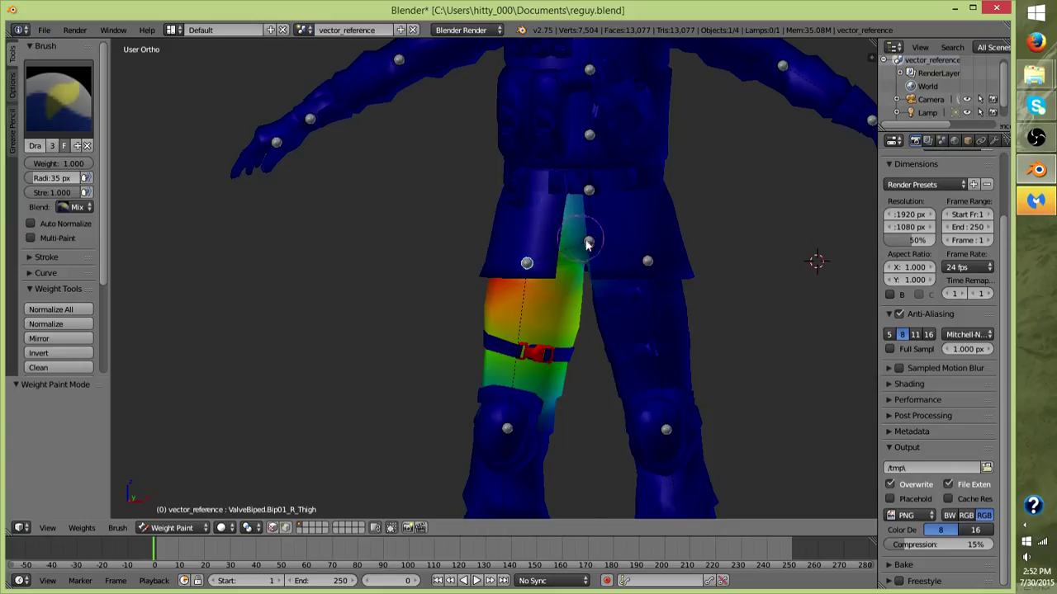
scroll(595, 239, "up", 2)
scroll(529, 165, "down", 3)
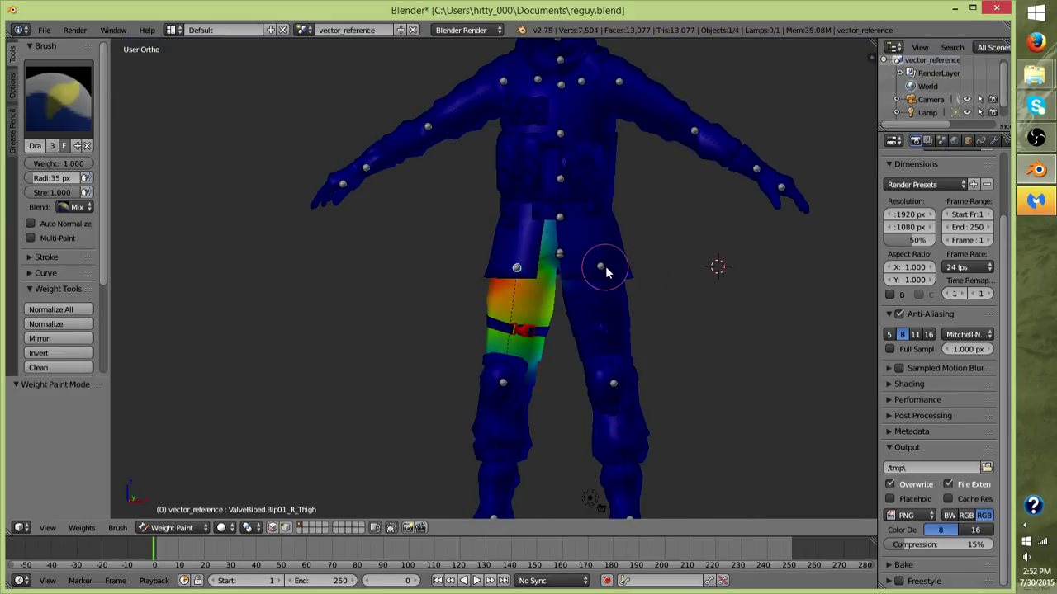
scroll(607, 272, "up", 3)
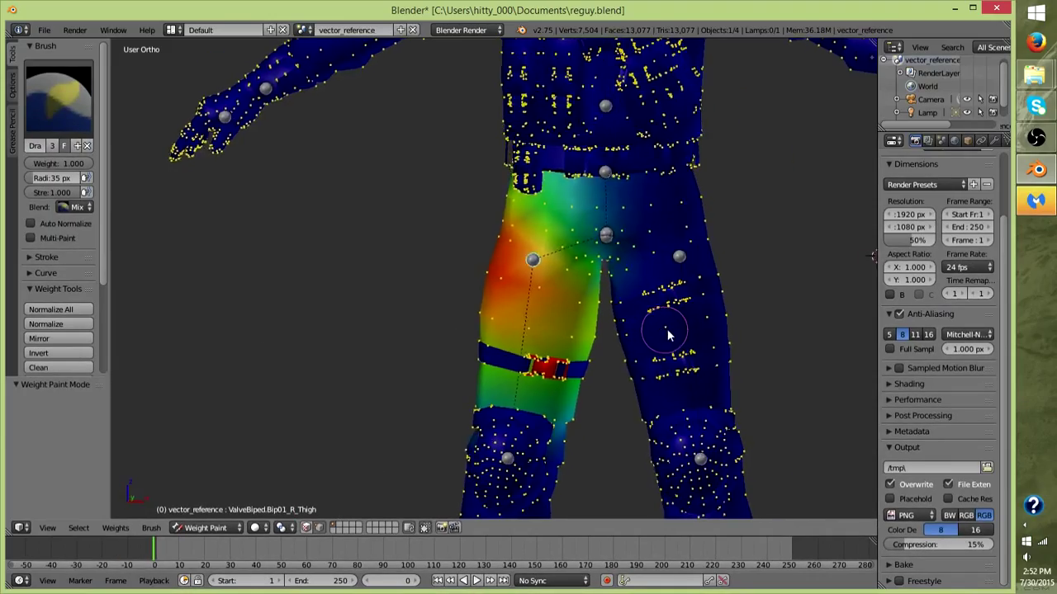
Step: Set brush weight to 0.000 and paint out the green R_Thigh weight on the inner thigh near the crotch
scroll(718, 329, "up", 2)
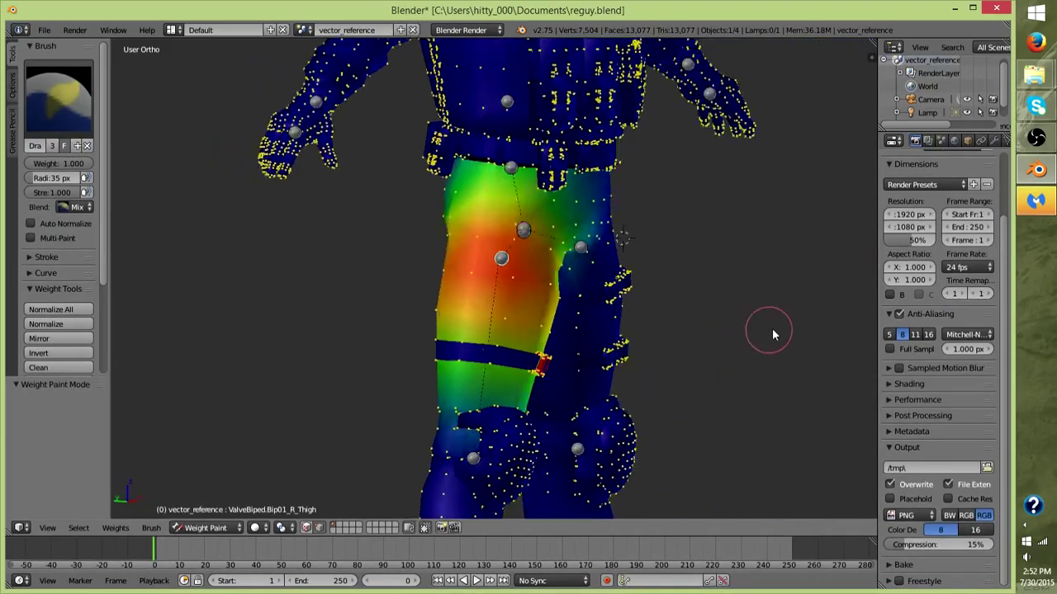
scroll(709, 288, "up", 2)
middle_click_drag(353, 239, 538, 255)
scroll(537, 255, "down", 3)
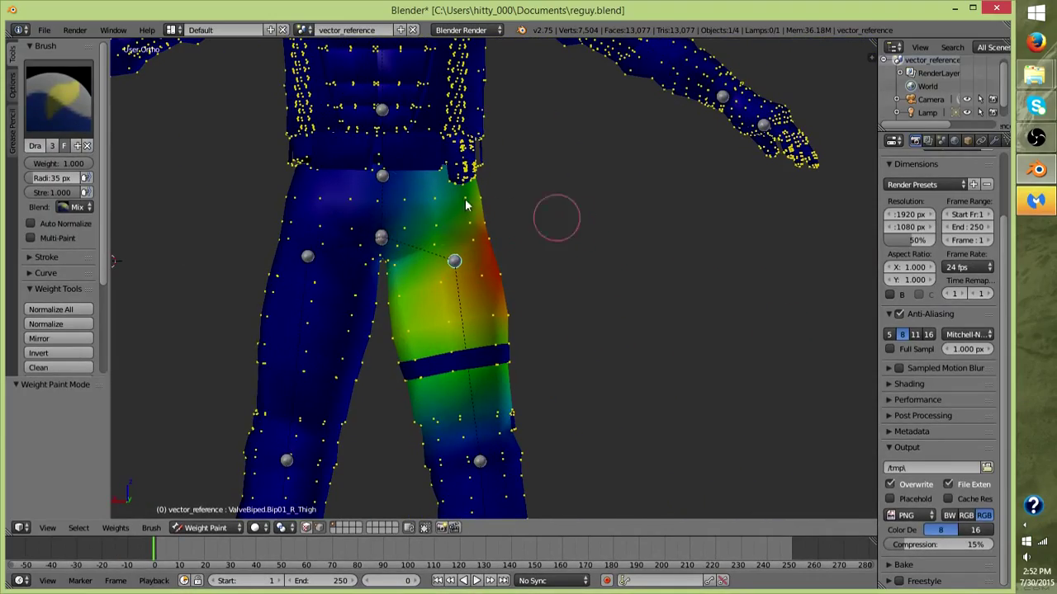
mouse_move(518, 220)
middle_mouse_down()
mouse_move(549, 271)
mouse_move(459, 264)
mouse_move(630, 254)
mouse_move(672, 287)
mouse_move(653, 277)
middle_mouse_up()
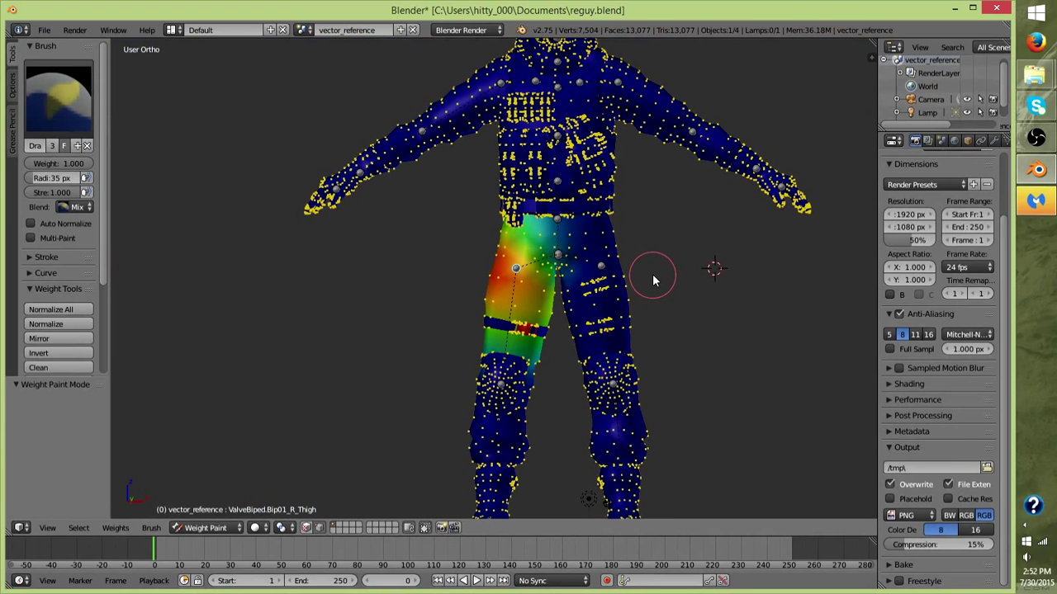
scroll(657, 272, "up", 5)
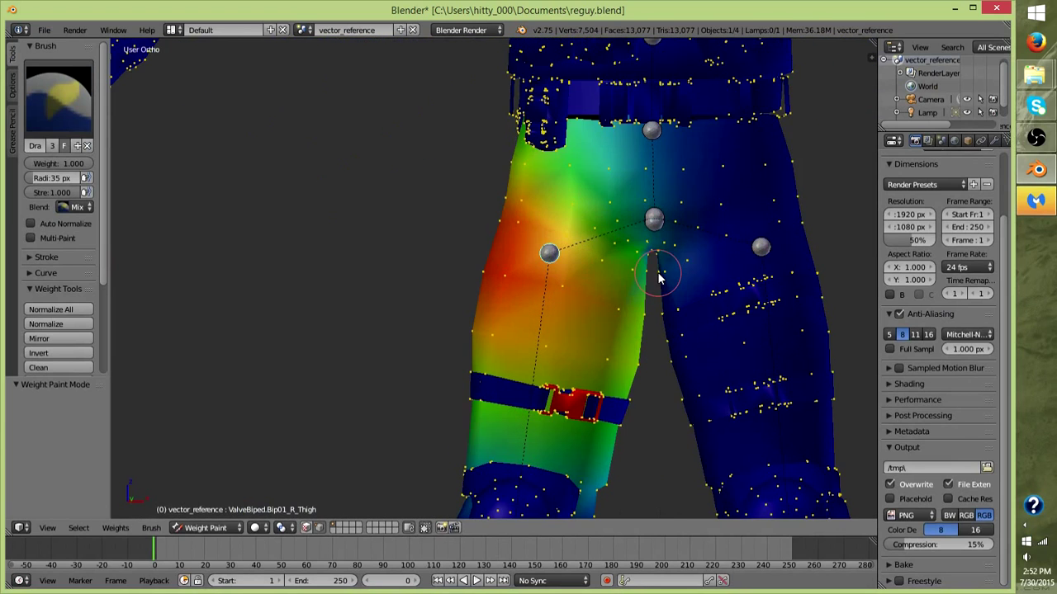
left_click(698, 283, "ctrl")
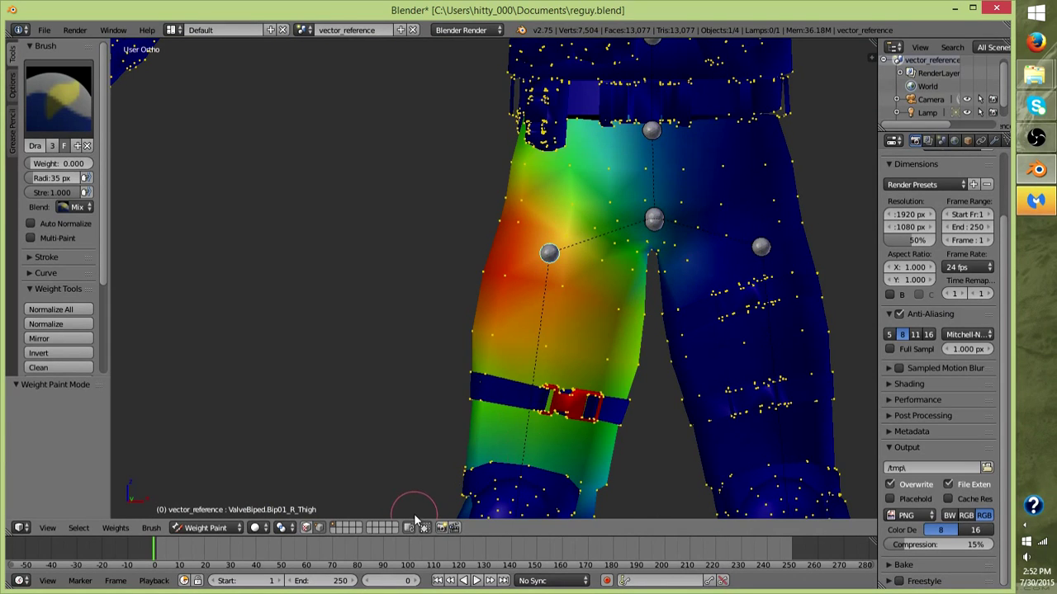
scroll(644, 280, "down", 2)
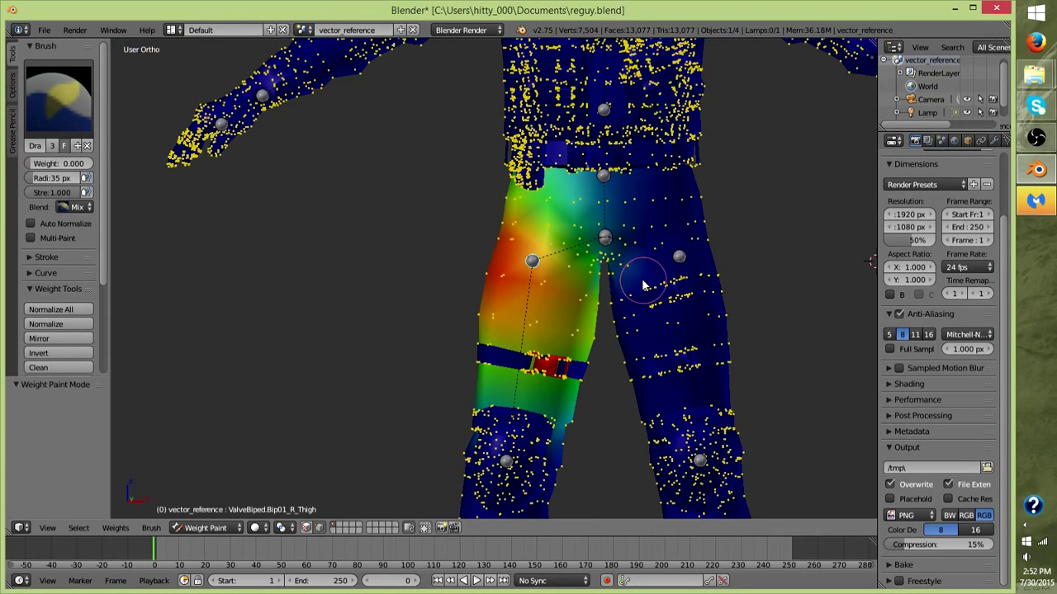
mouse_move(644, 280)
left_mouse_down()
mouse_move(547, 171)
mouse_move(614, 236)
mouse_move(584, 166)
mouse_move(683, 244)
mouse_move(638, 169)
mouse_move(633, 270)
mouse_move(601, 234)
mouse_move(483, 176)
left_mouse_up()
mouse_move(623, 218)
left_mouse_down()
mouse_move(483, 201)
mouse_move(632, 220)
mouse_move(465, 206)
mouse_move(613, 234)
mouse_move(483, 207)
mouse_move(589, 219)
mouse_move(644, 241)
left_mouse_up()
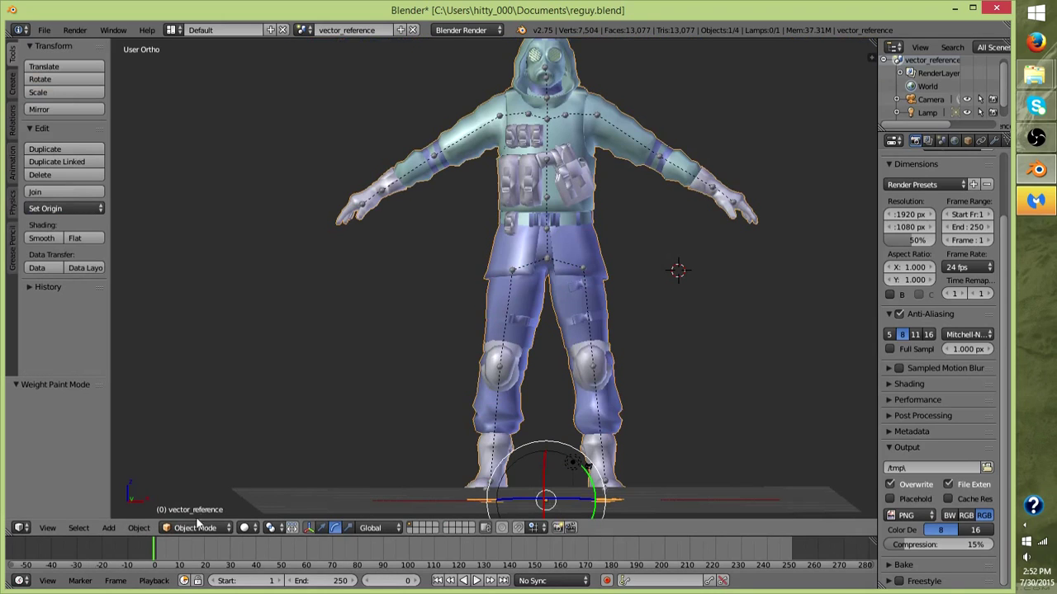
Step: Switch the mesh to Weight Paint mode and toggle Limit selection to visible
left_click(196, 528)
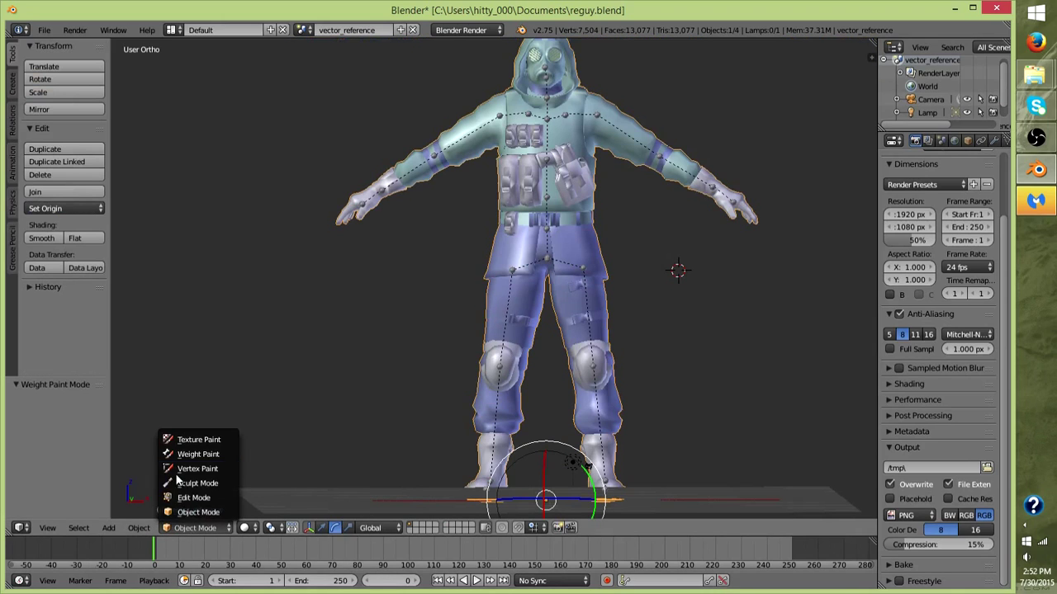
left_click(190, 455)
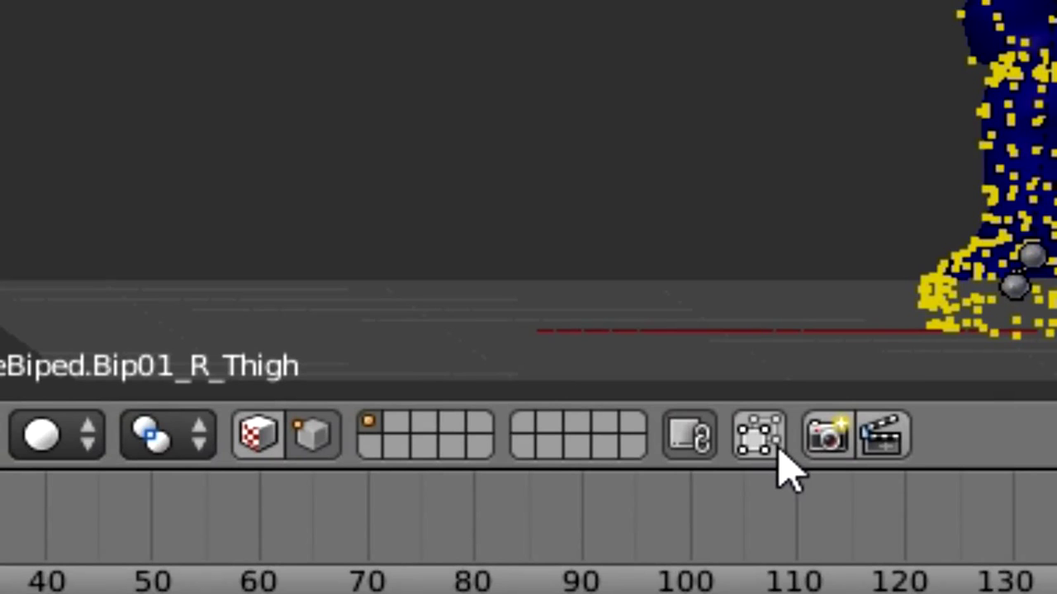
left_click(773, 450)
left_click(773, 453)
left_click(773, 452)
left_click(771, 446)
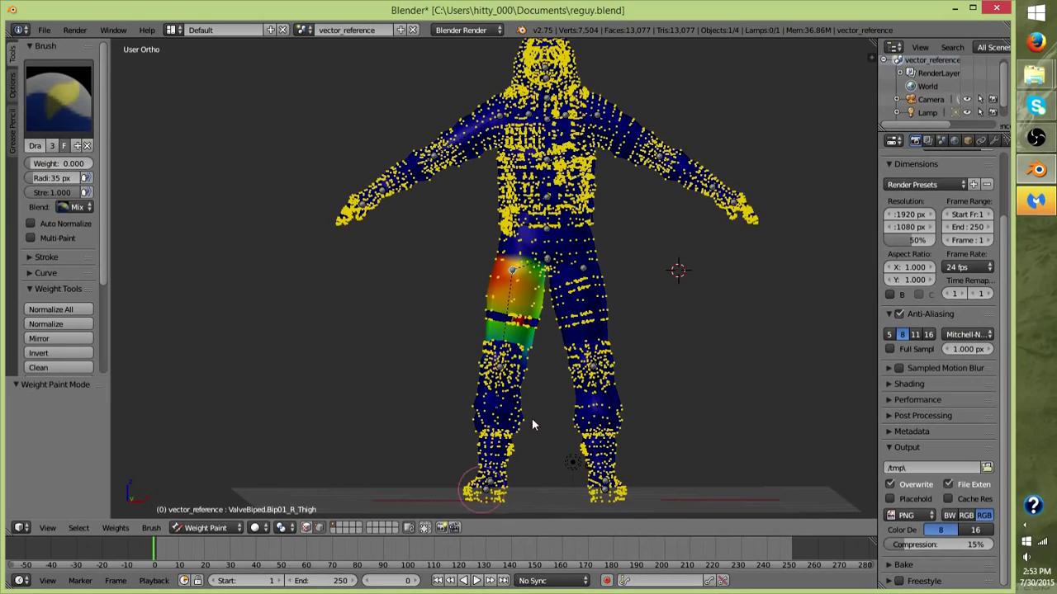
Step: Set the brush weight to 1.0, paint a test stroke on the left leg, then undo it
scroll(773, 257, "up", 6)
mouse_move(632, 399)
middle_mouse_down("shift")
mouse_move(567, 382)
mouse_move(422, 373)
middle_mouse_up("shift")
left_click_drag(37, 164, 89, 164)
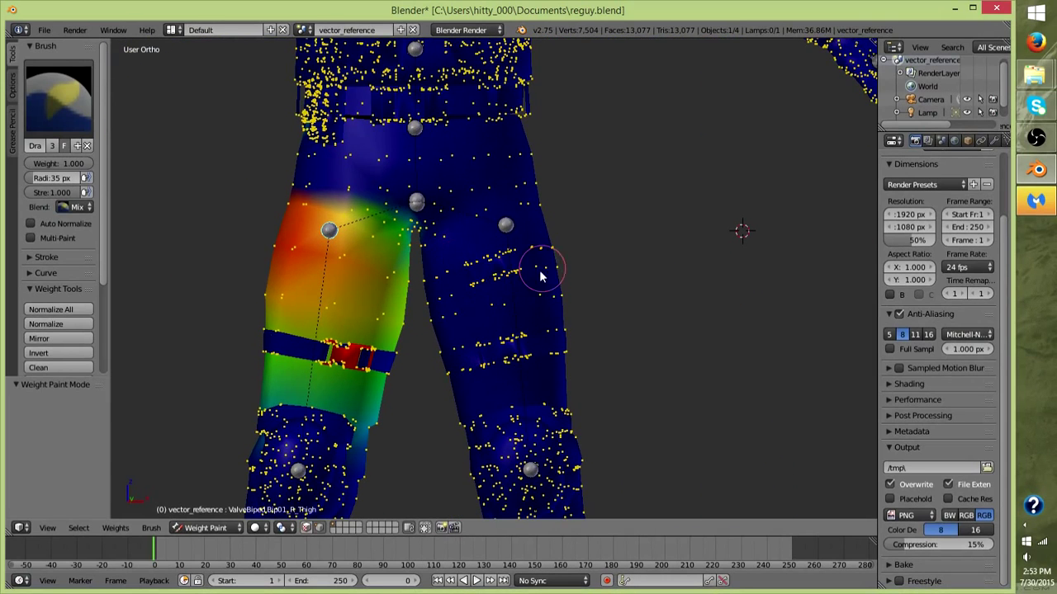
left_click_drag(540, 256, 469, 278)
middle_click_drag(671, 304, 425, 253)
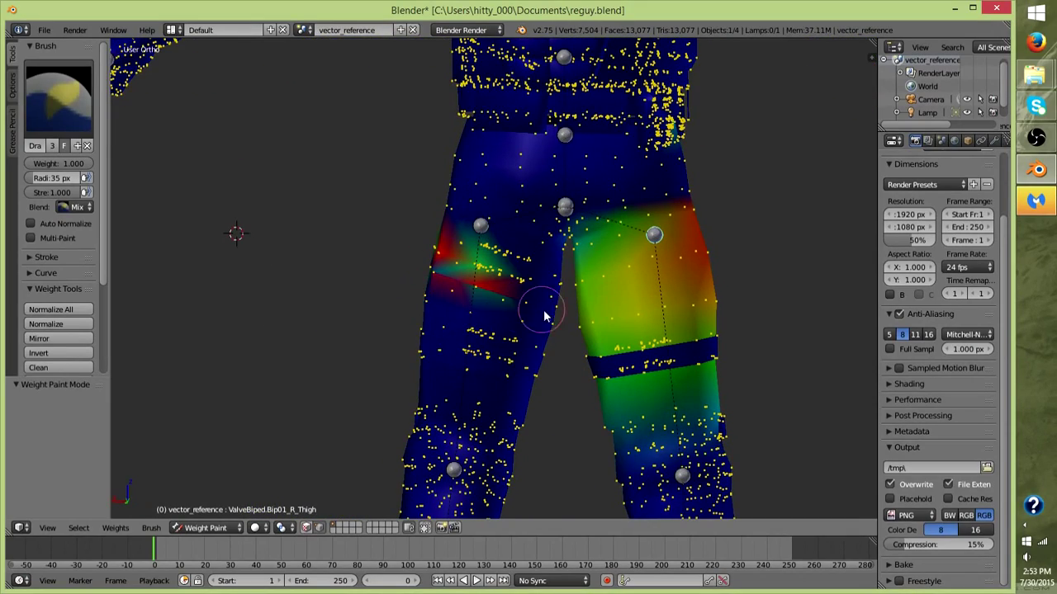
middle_click_drag(436, 295, 737, 288)
key("ctrl+z")
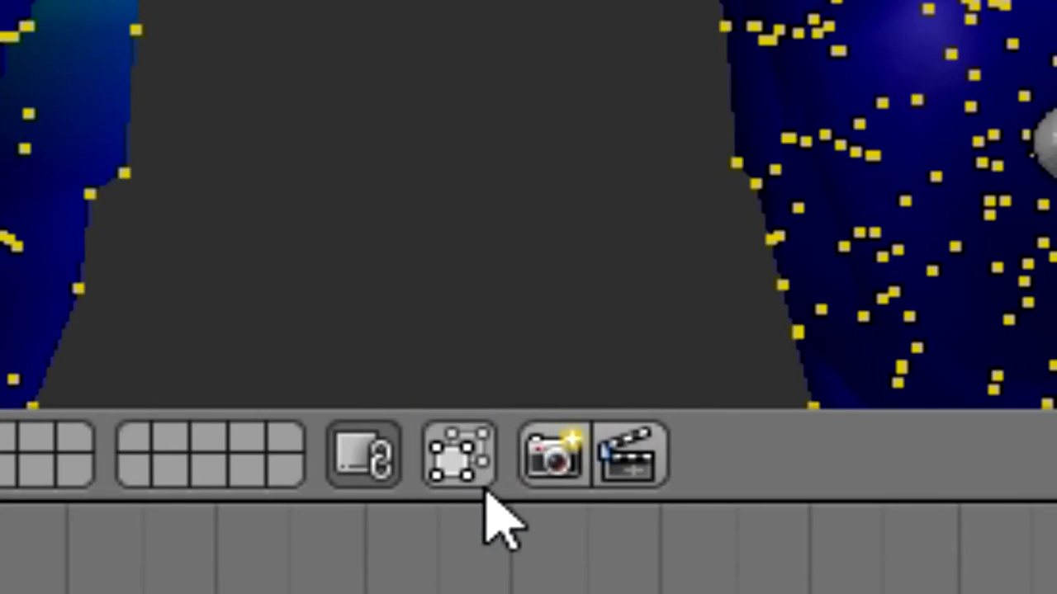
Step: Enable vertex selection masking, inspect the legs, and turn off Limit selection to visible
left_click(462, 472)
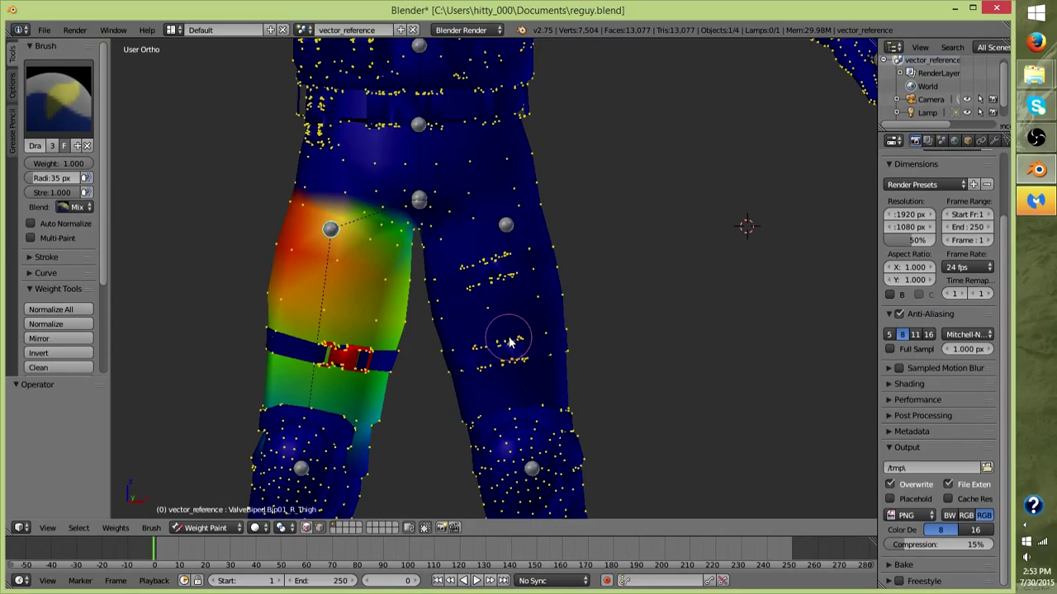
middle_click_drag(509, 341, 347, 410)
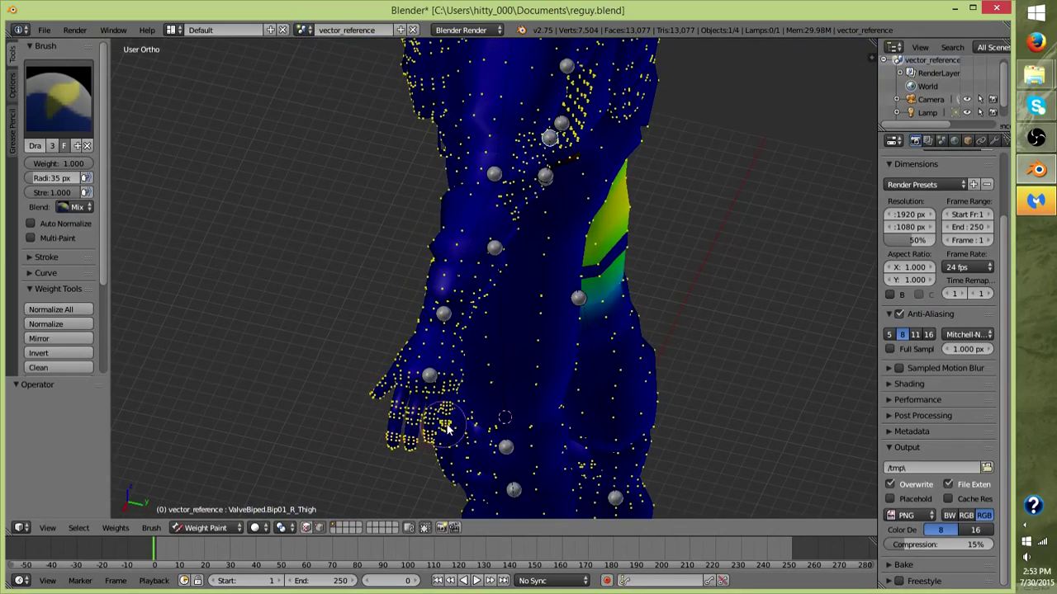
middle_click_drag(435, 430, 390, 387)
scroll(453, 355, "down", 4)
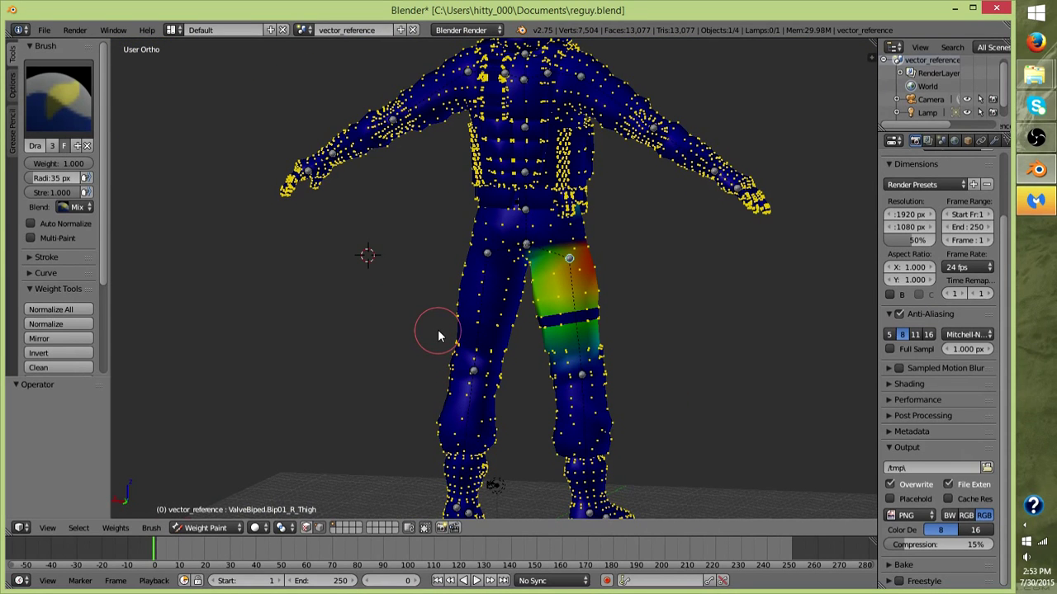
middle_click_drag(345, 290, 398, 344)
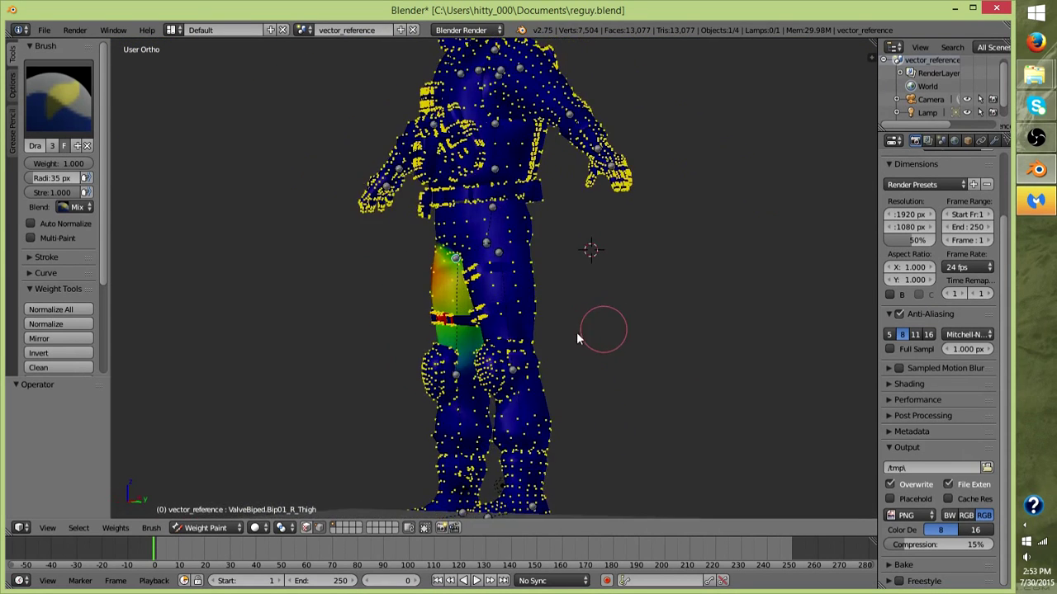
middle_click_drag(517, 340, 574, 347)
scroll(530, 369, "up", 5)
scroll(530, 370, "down", 5)
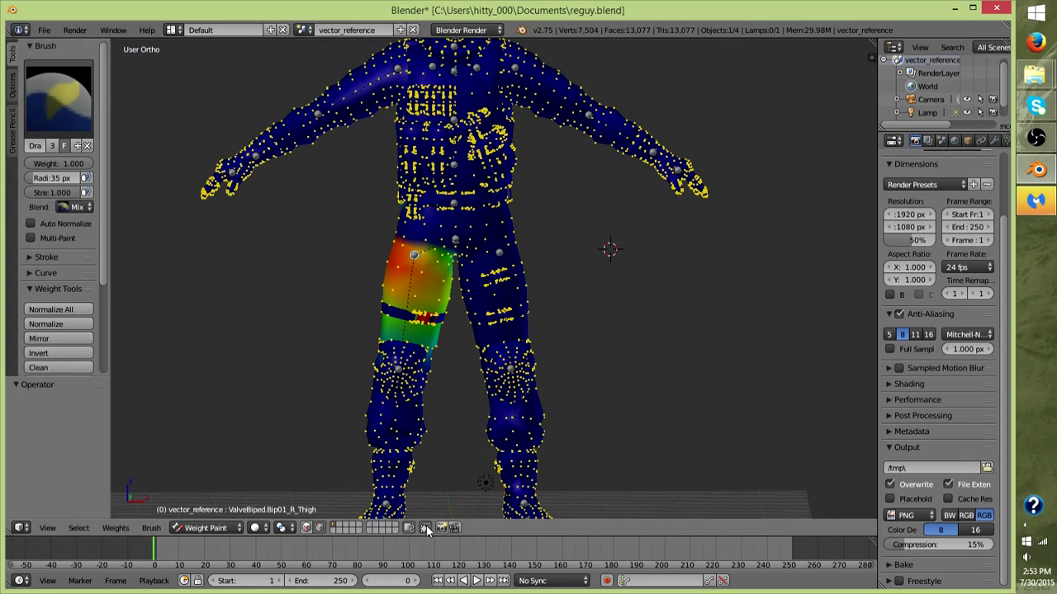
left_click(425, 529)
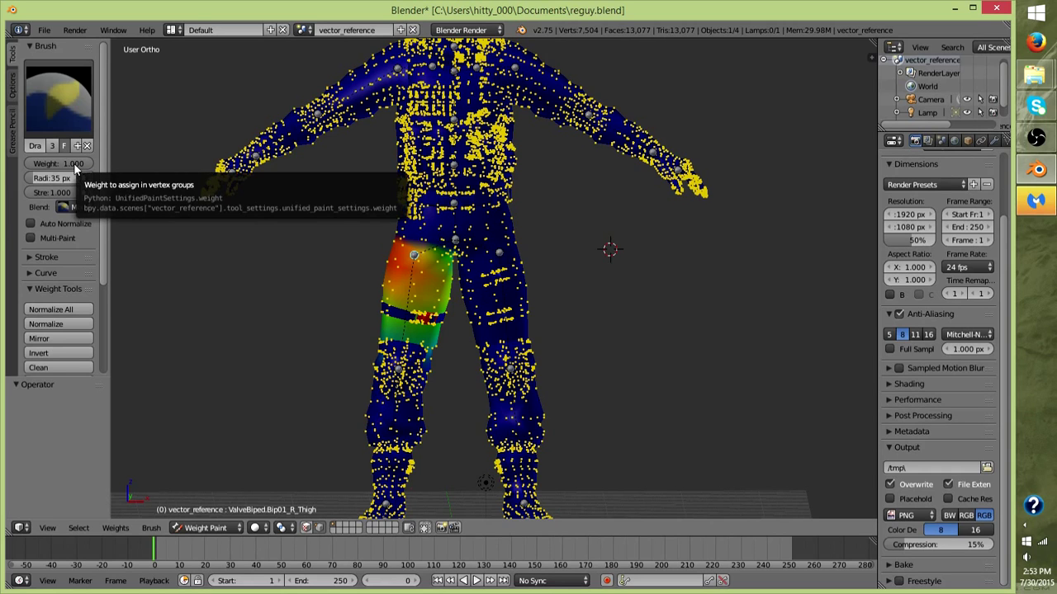
Step: Switch the character mesh into Edit Mode
scroll(584, 325, "up", 5)
scroll(584, 323, "down", 7)
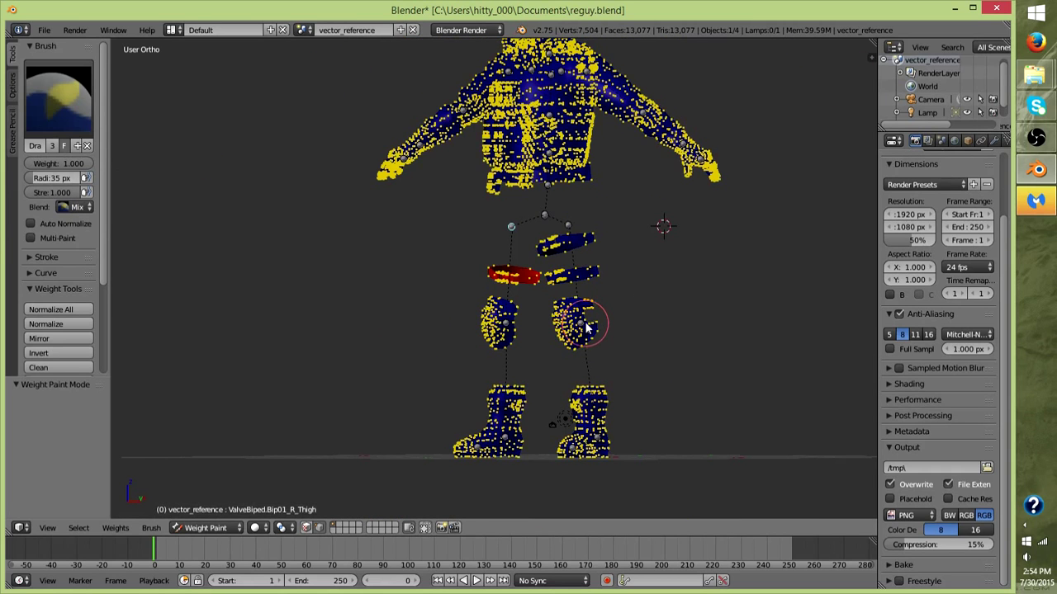
middle_click_drag(586, 324, 618, 323)
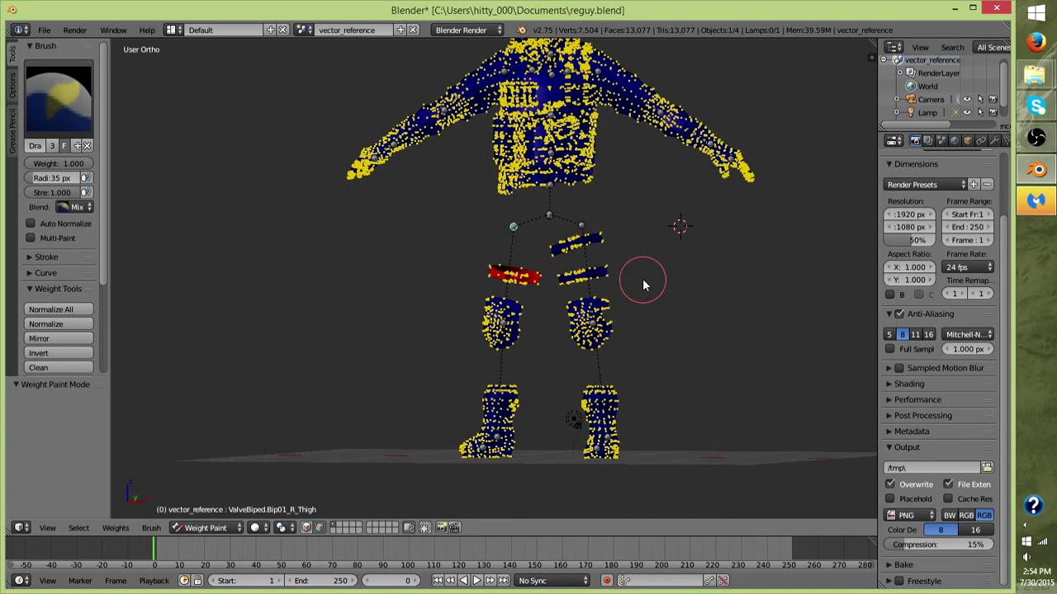
scroll(642, 285, "up", 3)
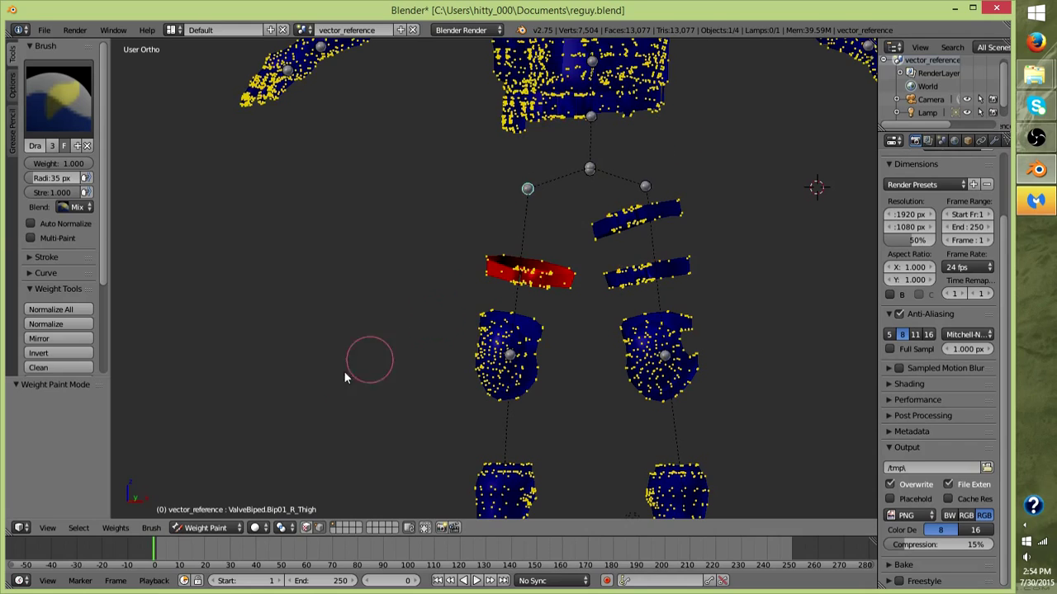
left_click(206, 527)
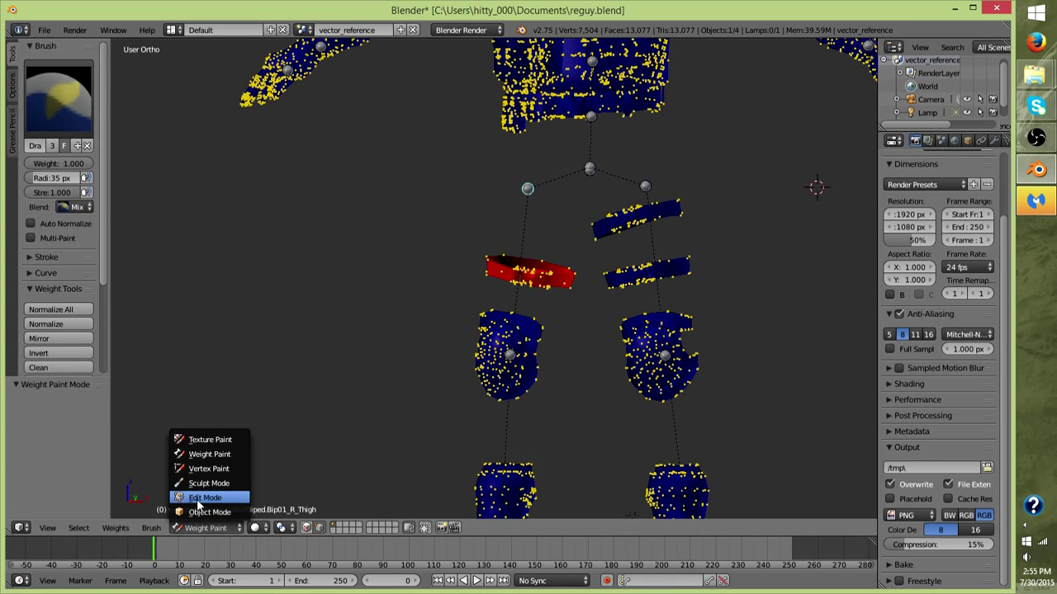
left_click(205, 497)
scroll(284, 401, "down", 4)
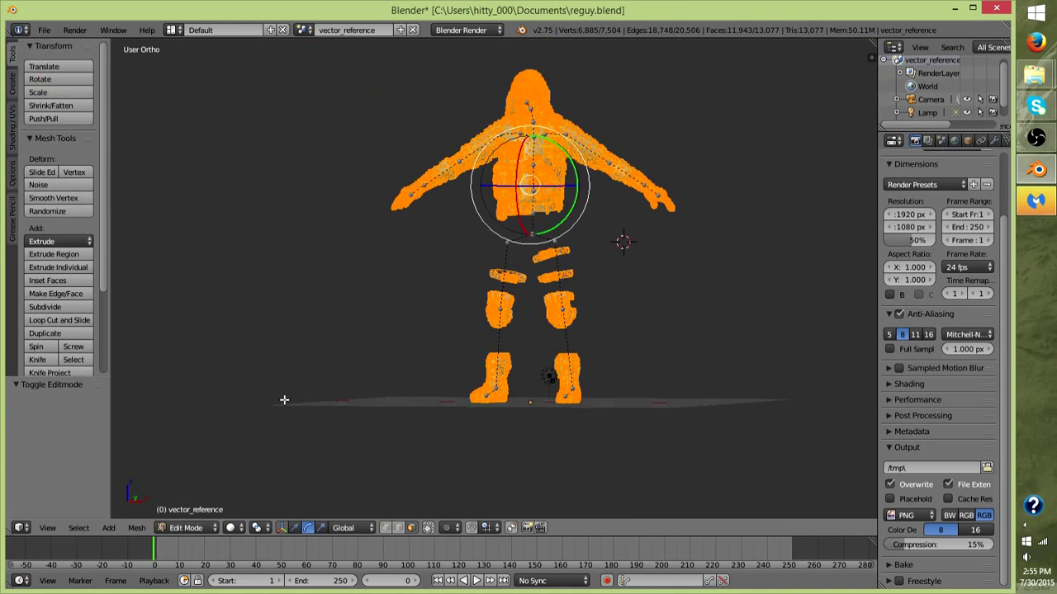
Step: Reveal the hidden mesh parts with Alt+H, leaving nothing selected
middle_click_drag(284, 401, 319, 381)
key("a")
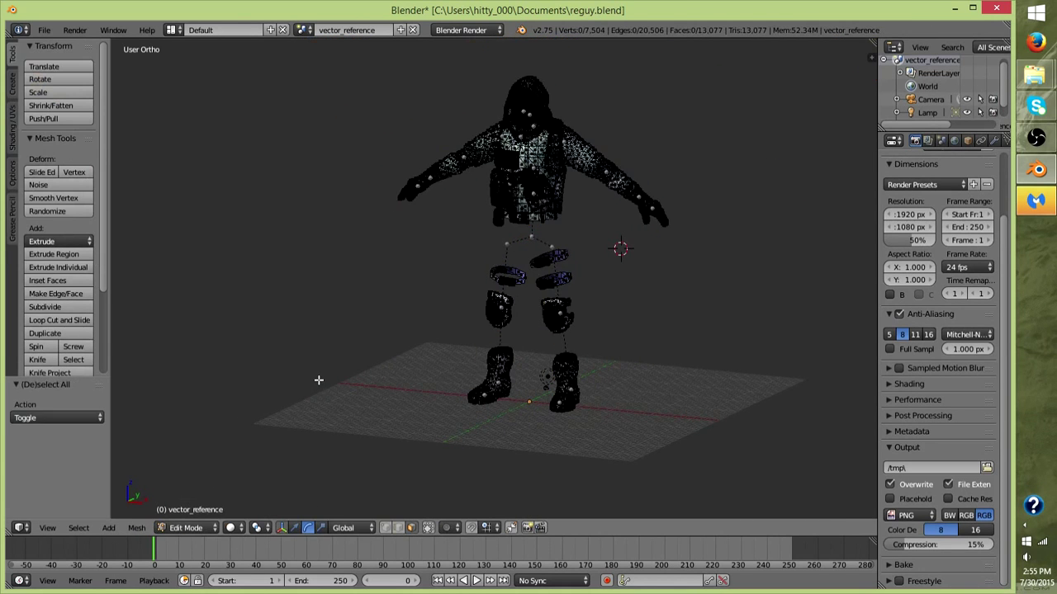
key("alt+h")
key("a")
Step: Return to Weight Paint mode with vertex selection masking switched off
middle_click_drag(371, 363, 415, 346)
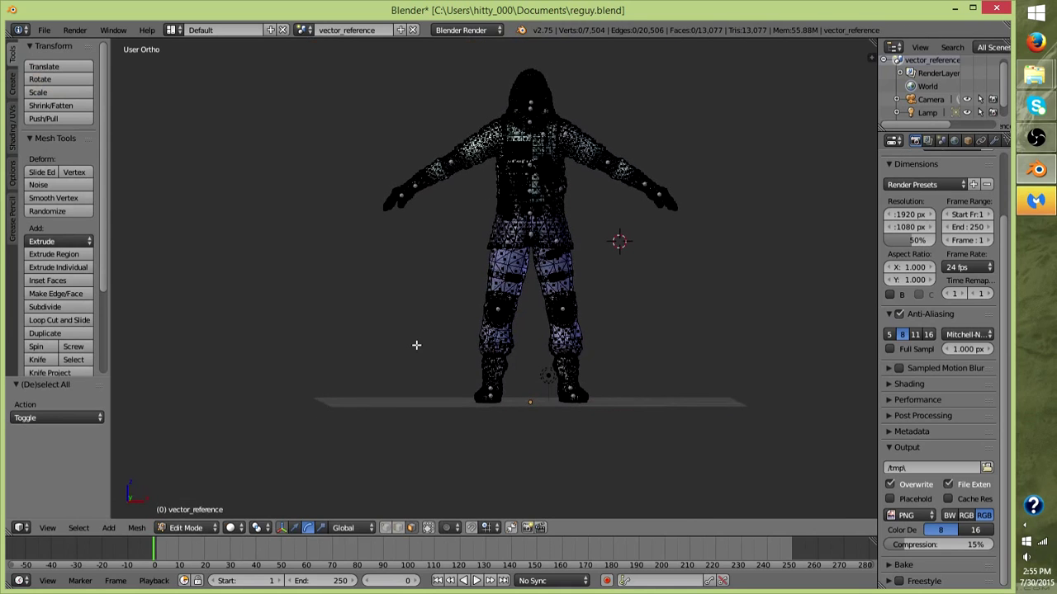
left_click(187, 528)
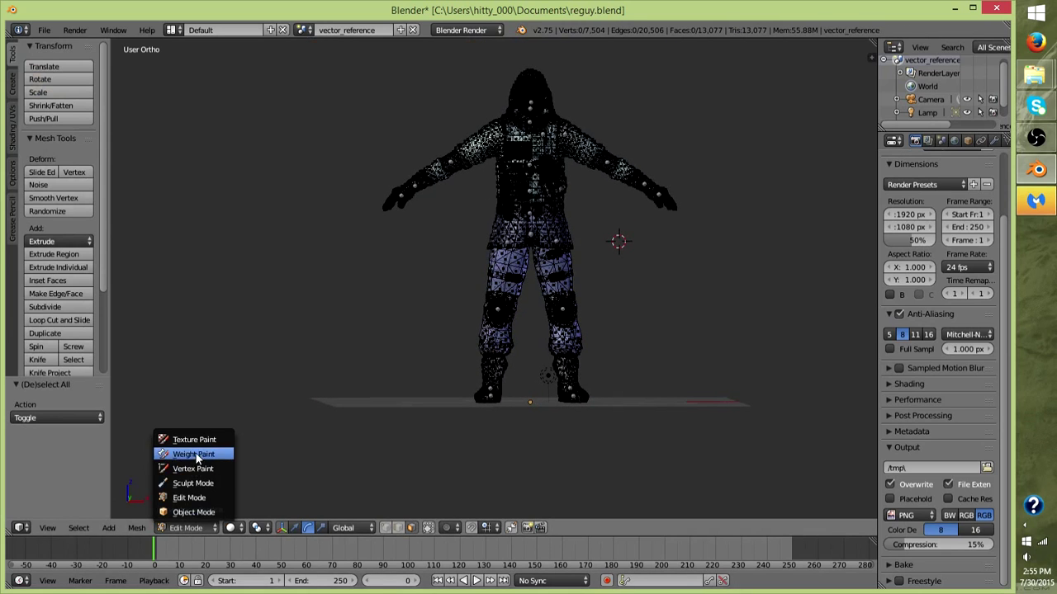
left_click(189, 468)
mouse_move(496, 367)
middle_mouse_down()
mouse_move(457, 381)
mouse_move(517, 385)
mouse_move(567, 330)
middle_mouse_up()
left_click(315, 529)
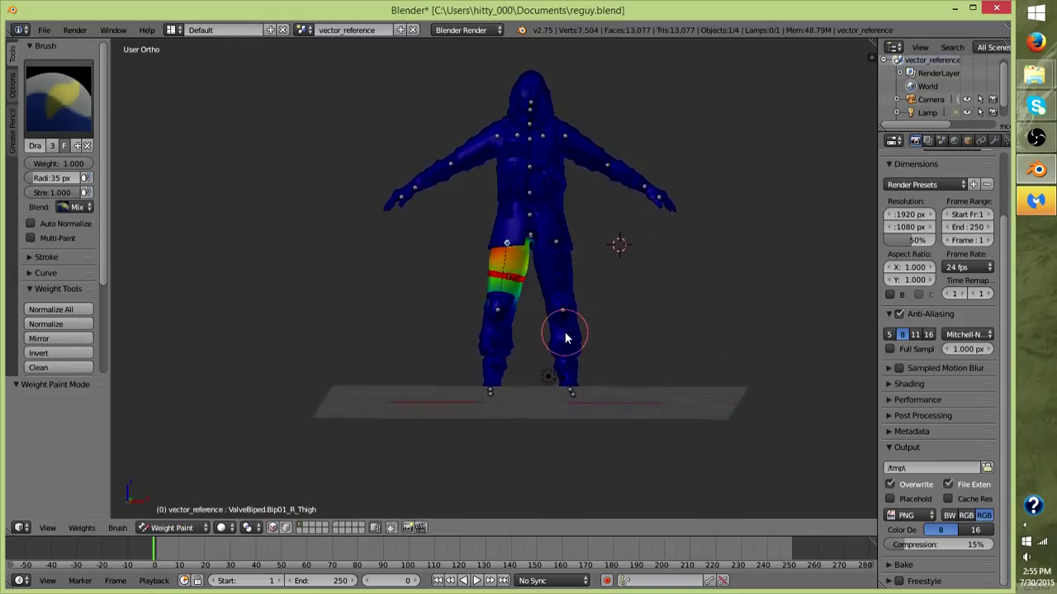
scroll(566, 333, "up", 5)
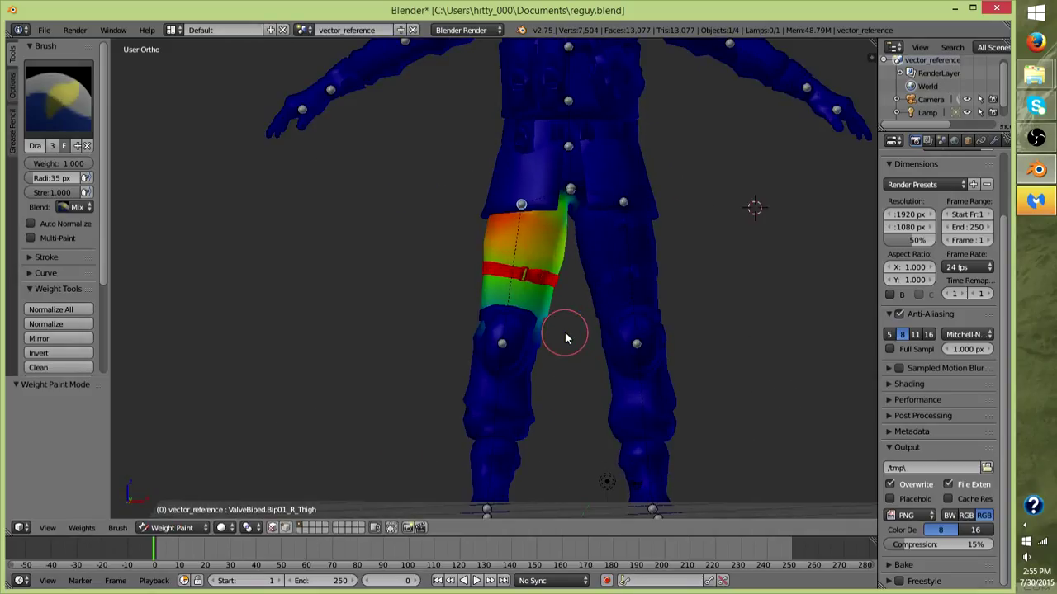
scroll(571, 338, "down", 5)
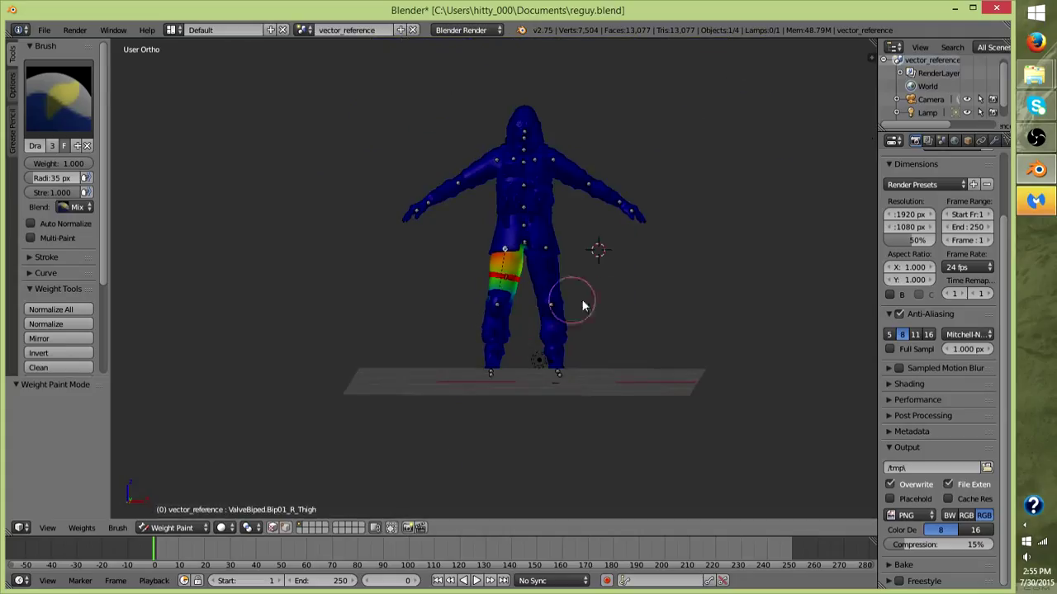
mouse_move(598, 312)
middle_mouse_down()
mouse_move(580, 318)
mouse_move(588, 327)
middle_mouse_up()
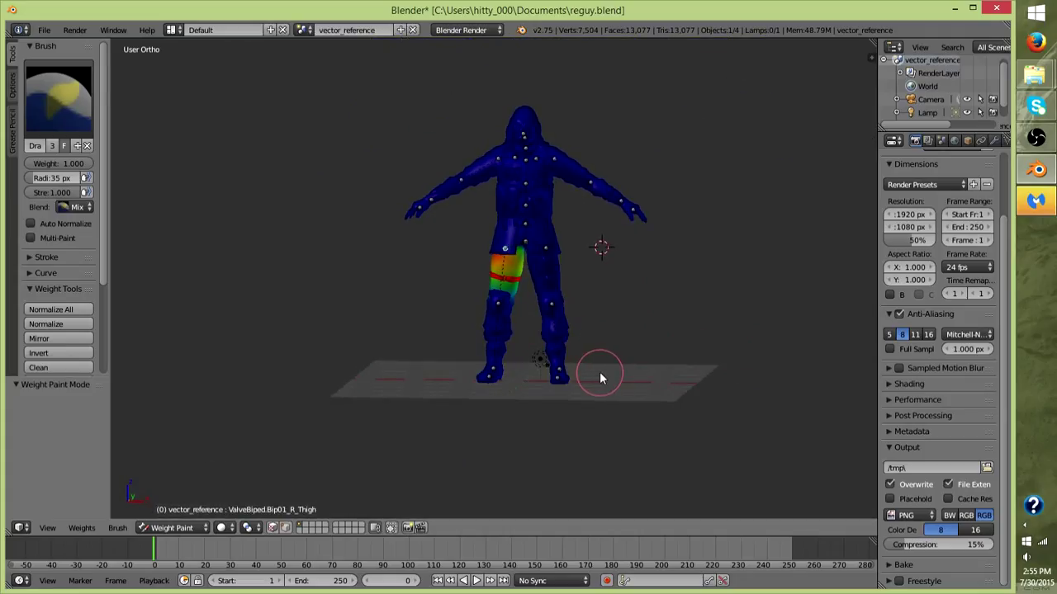
middle_click_drag(600, 378, 641, 359)
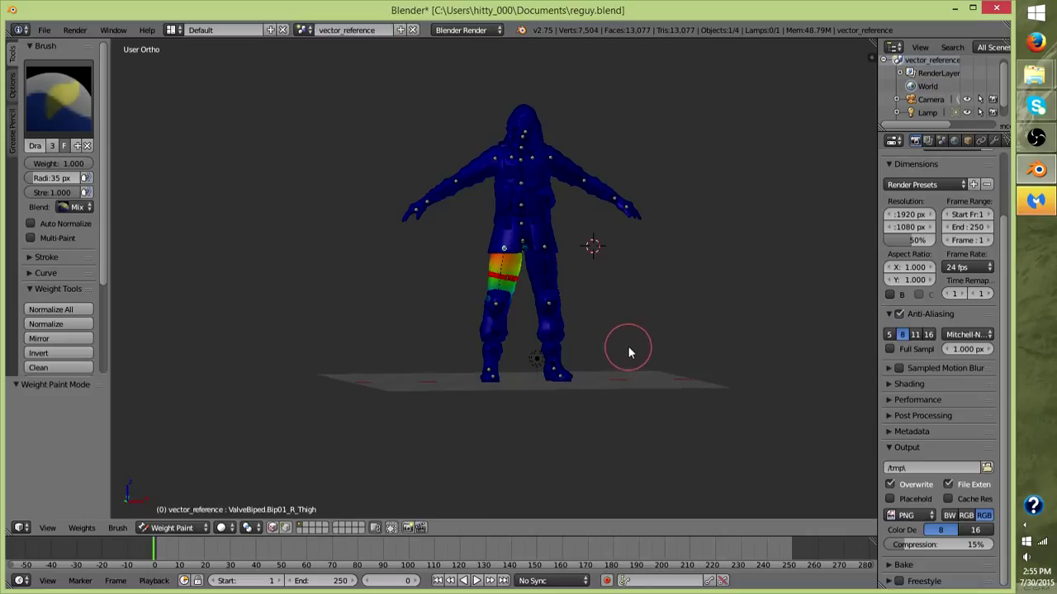